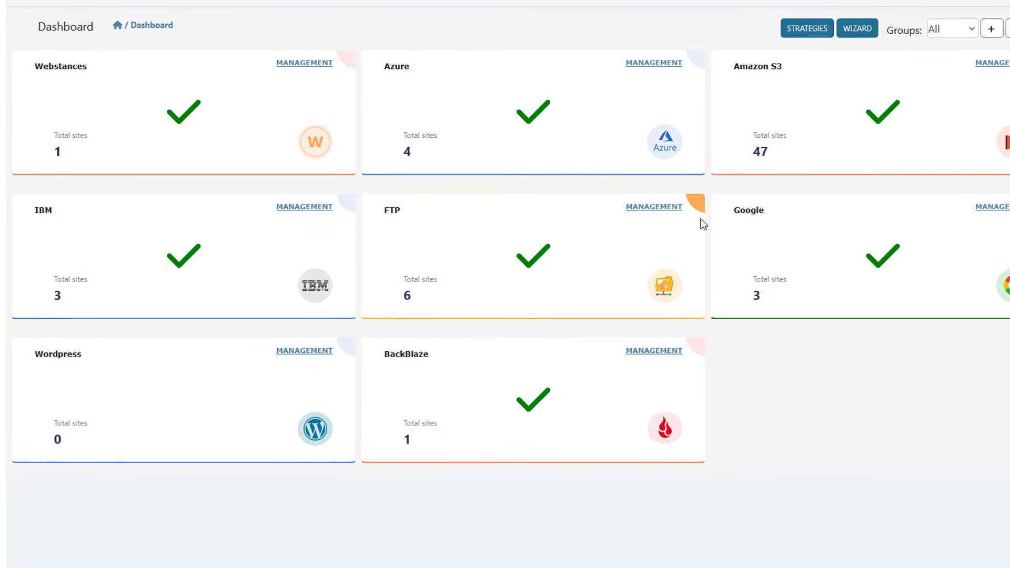
left_click(949, 32)
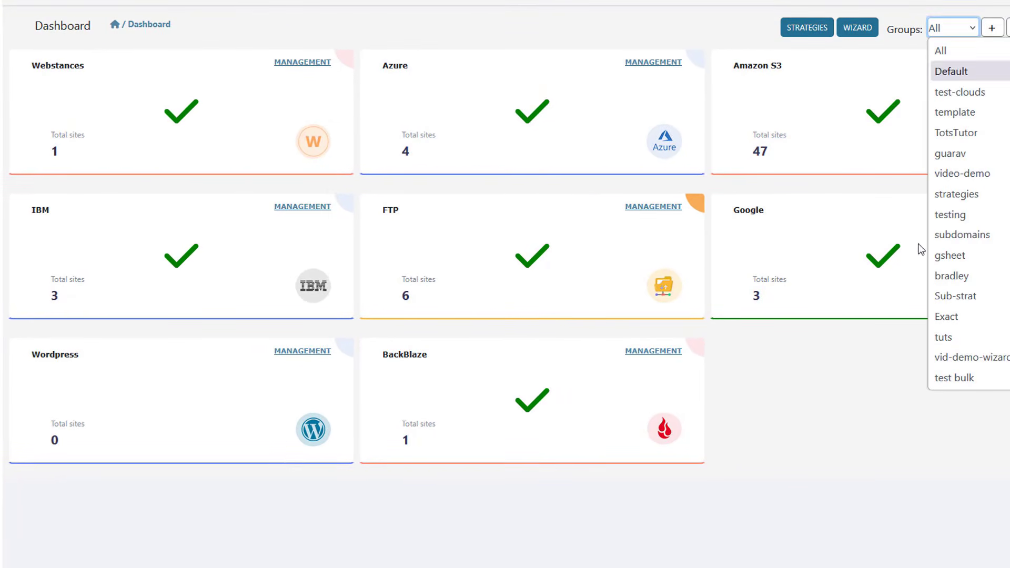
left_click(967, 353)
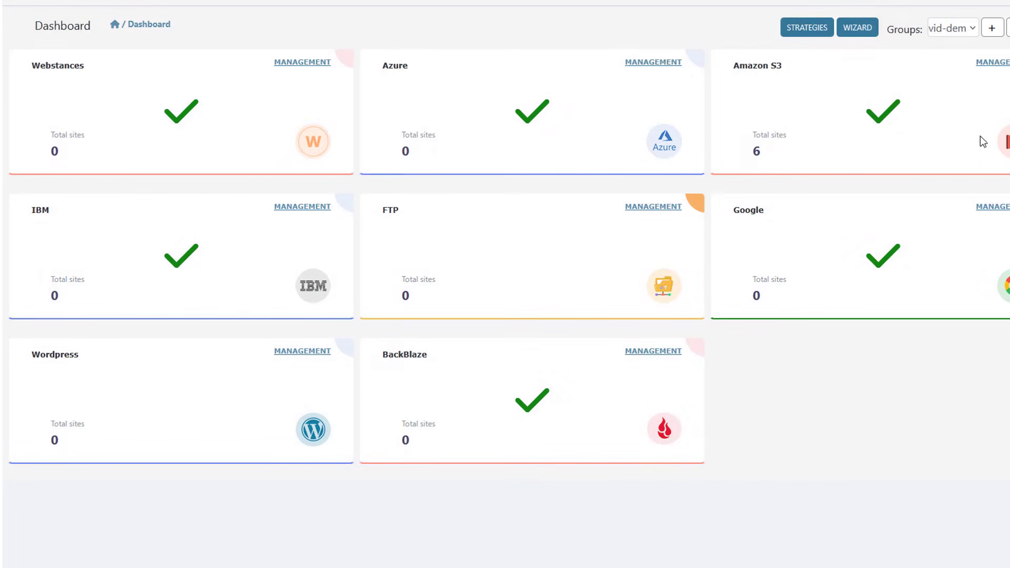
left_click(989, 63)
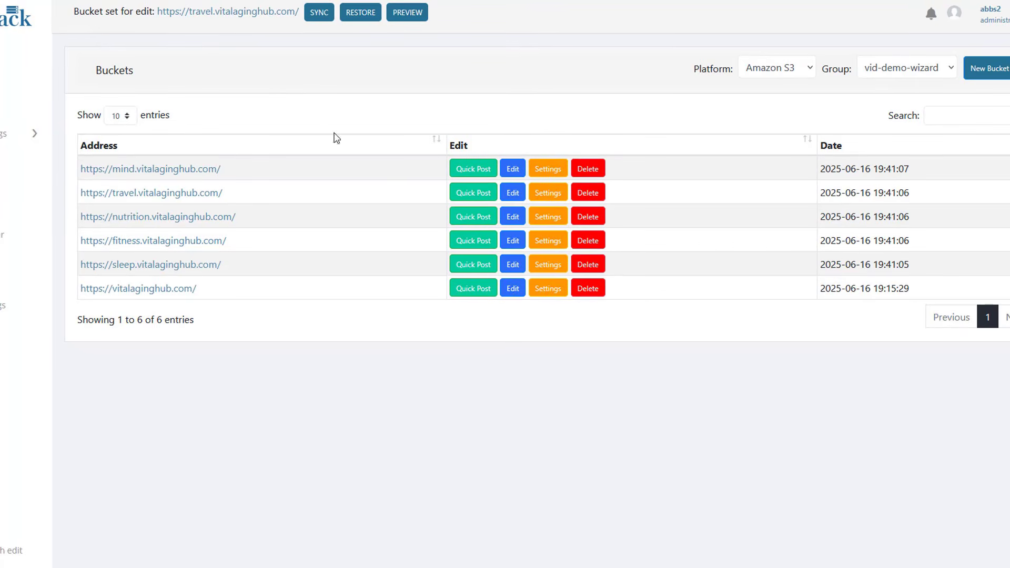
left_click(299, 285)
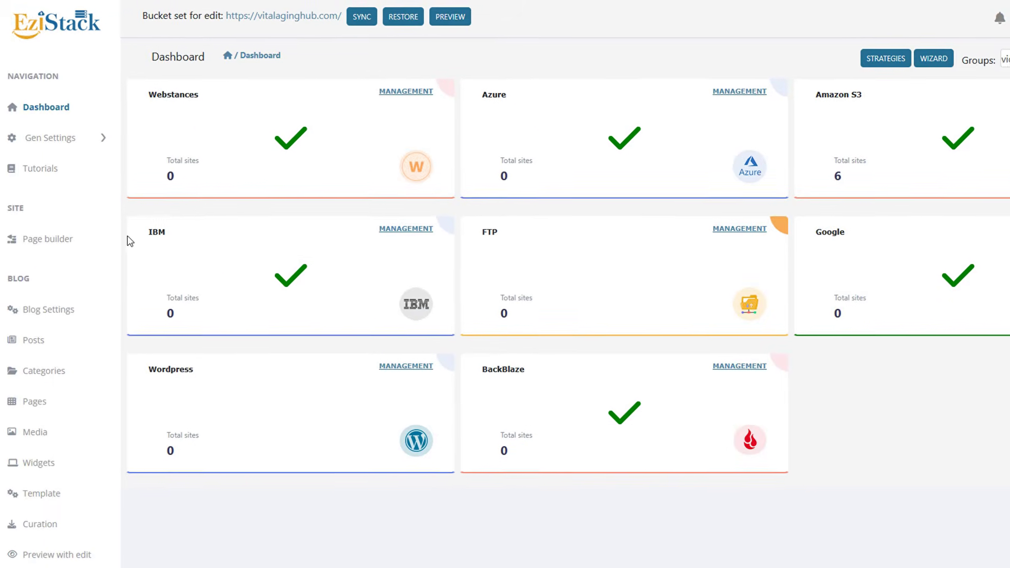
Open the blog's schema settings and view the site types offered for the home page schema.
left_click(67, 311)
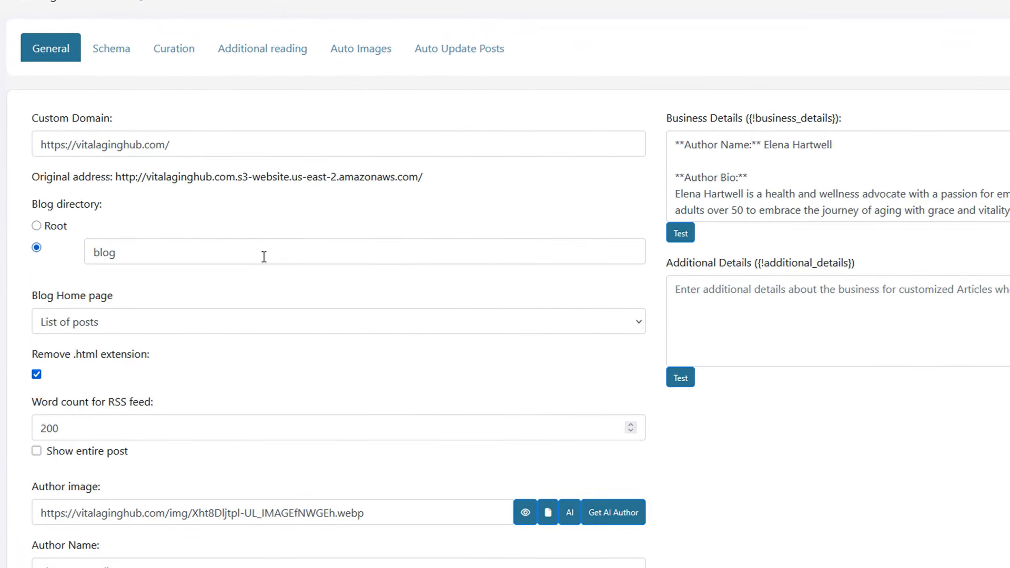
left_click(107, 53)
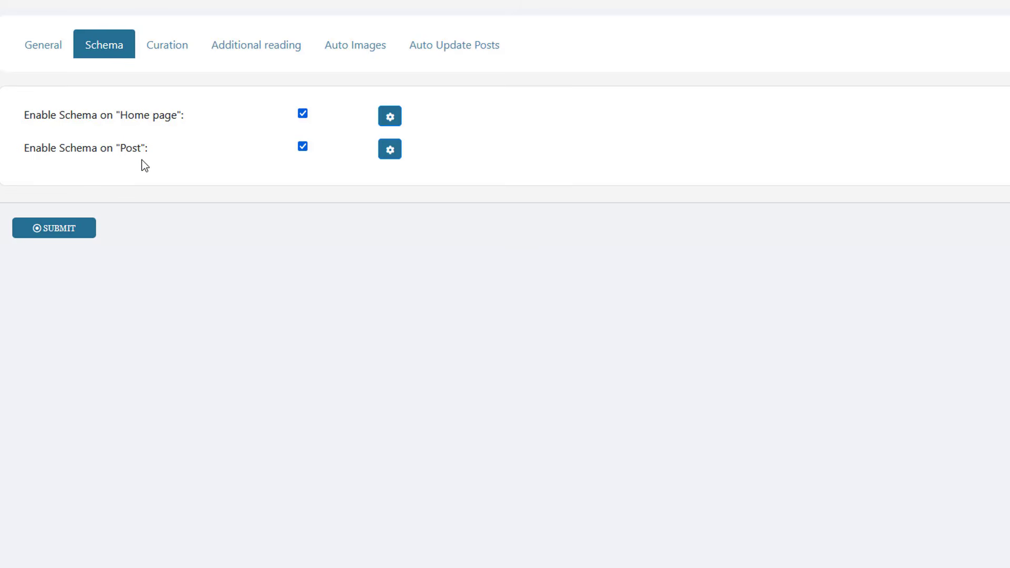
left_click(386, 121)
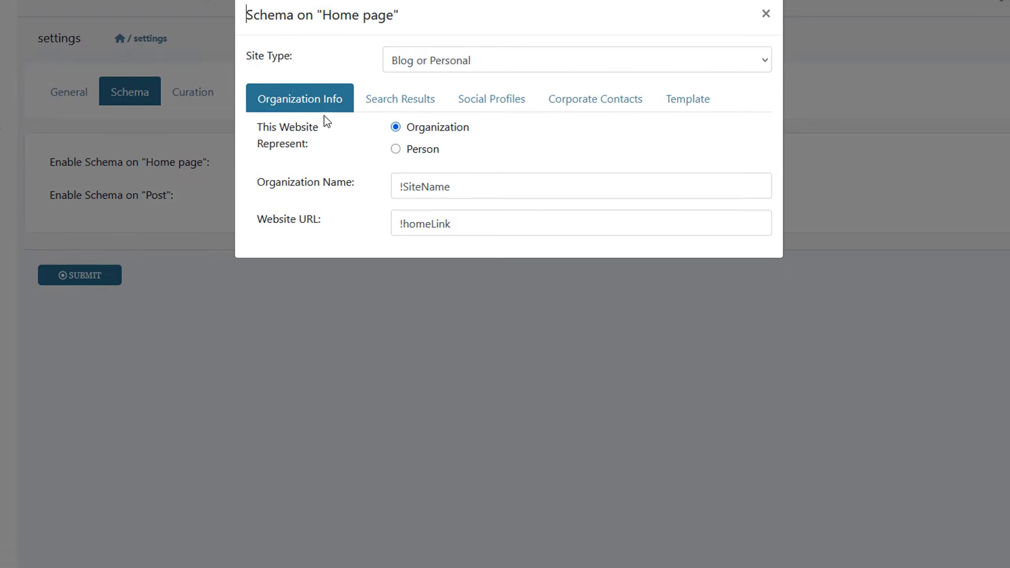
left_click(434, 71)
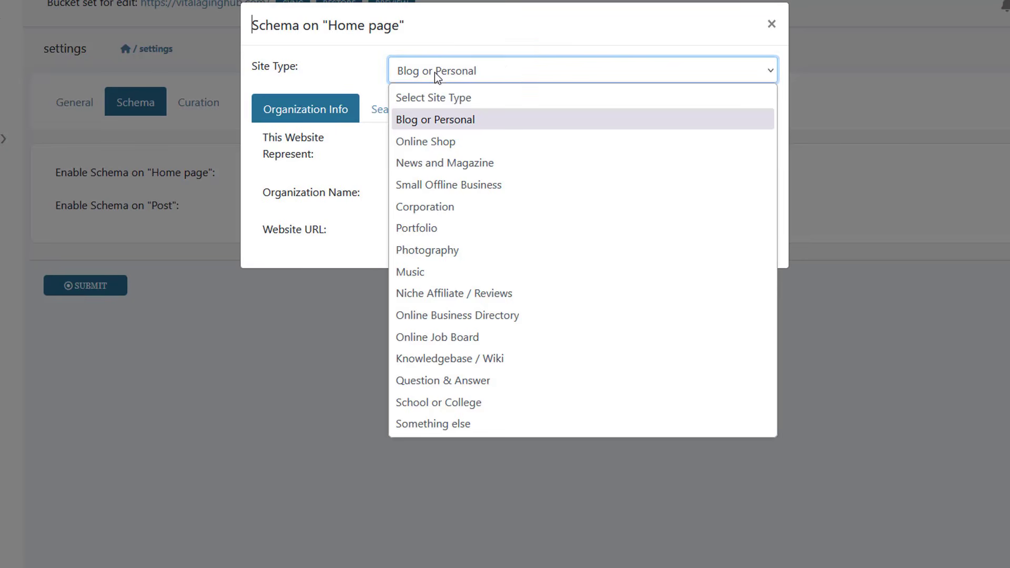
left_click(345, 63)
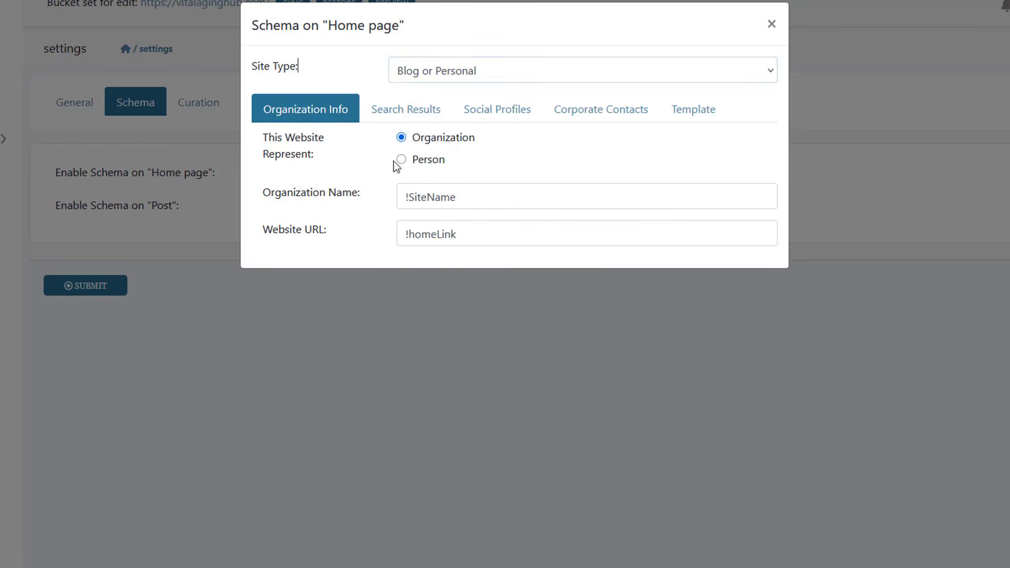
Examine the home page schema's search results, social profiles, corporate contacts and template code, and close it.
left_click(421, 109)
left_click(494, 116)
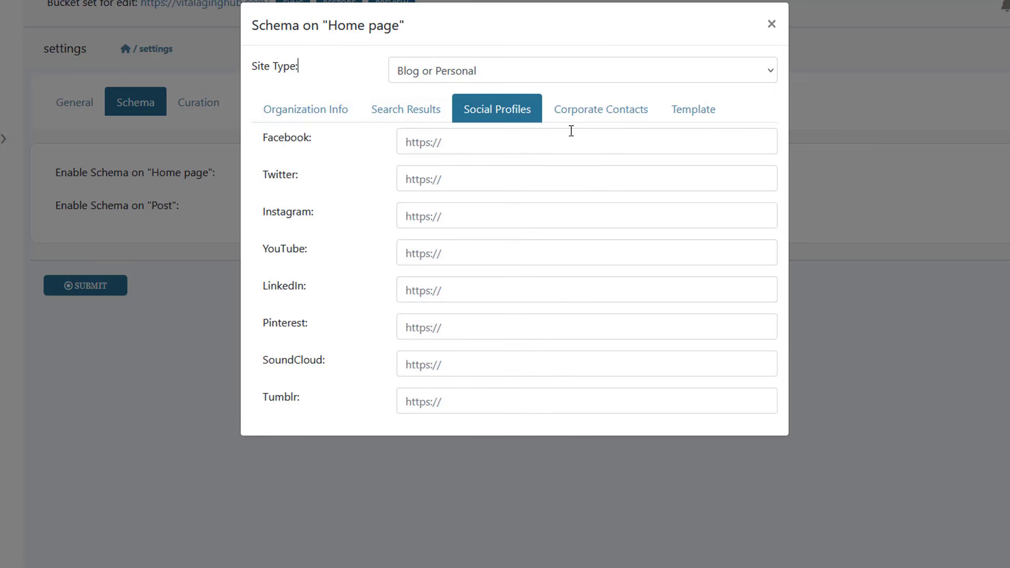
left_click(604, 116)
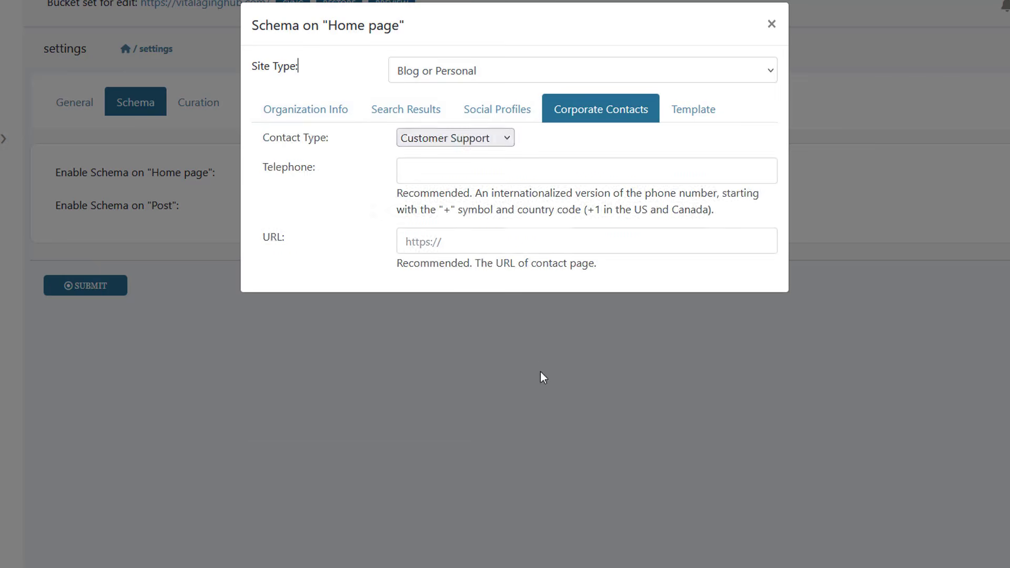
left_click(710, 112)
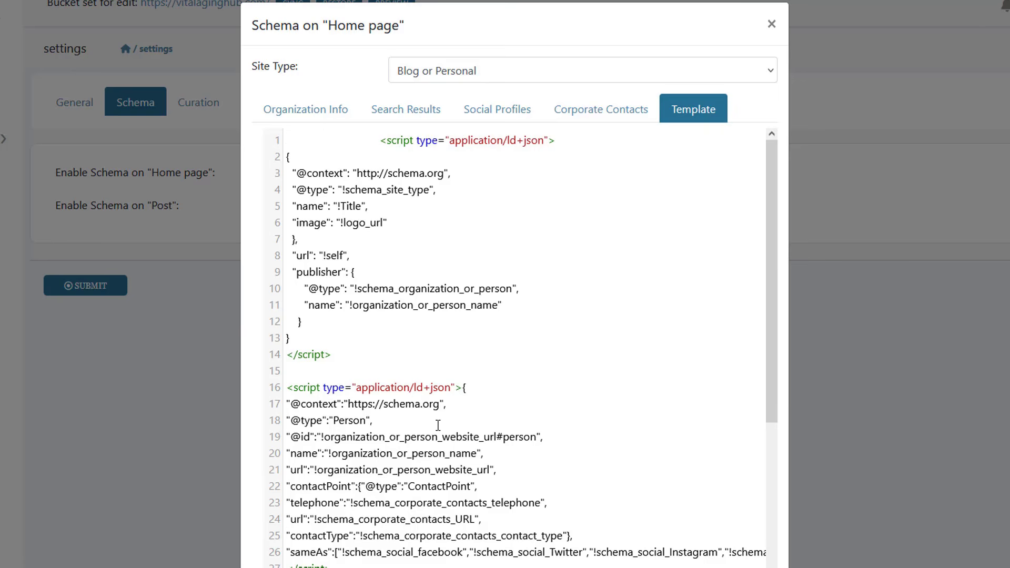
scroll(438, 425, "down", 5)
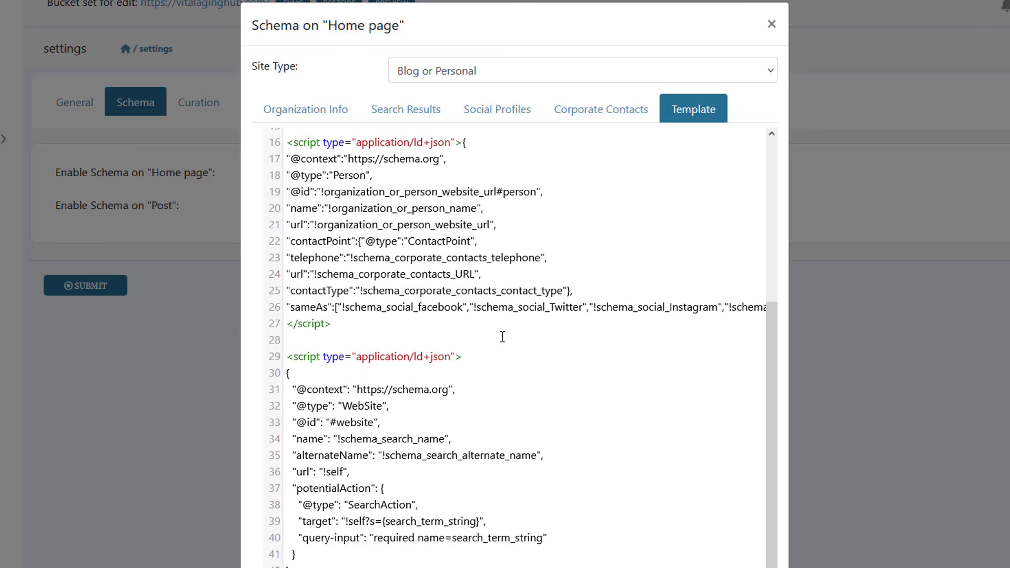
scroll(509, 384, "up", 5)
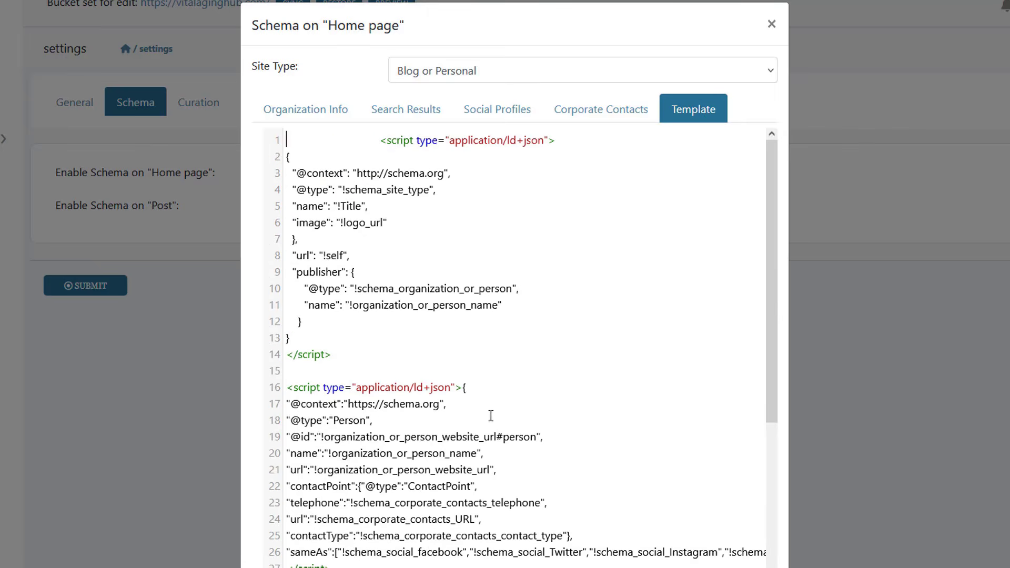
left_click(882, 368)
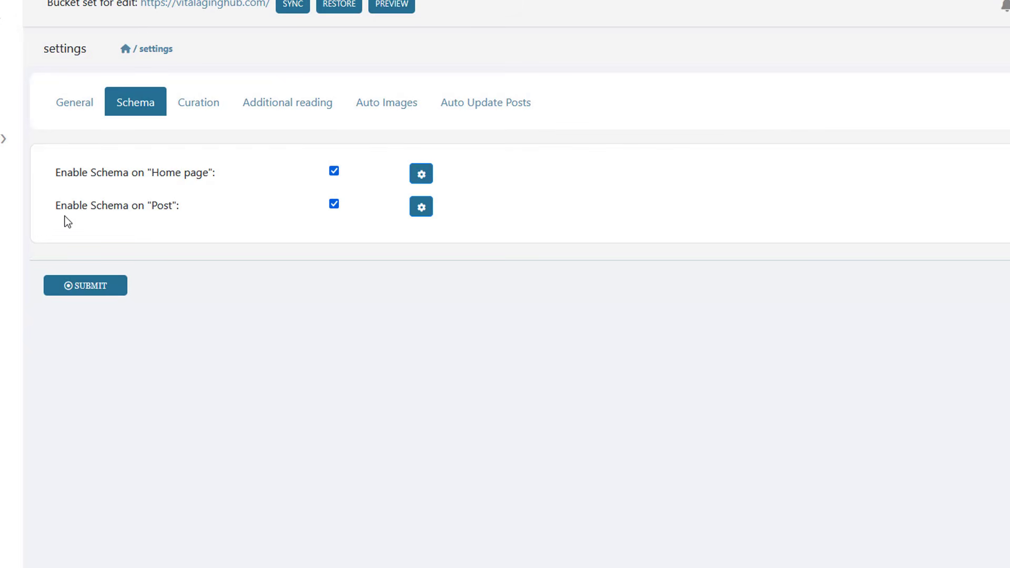
Examine the JSON-LD template code of the schema for posts and close it.
left_click(427, 210)
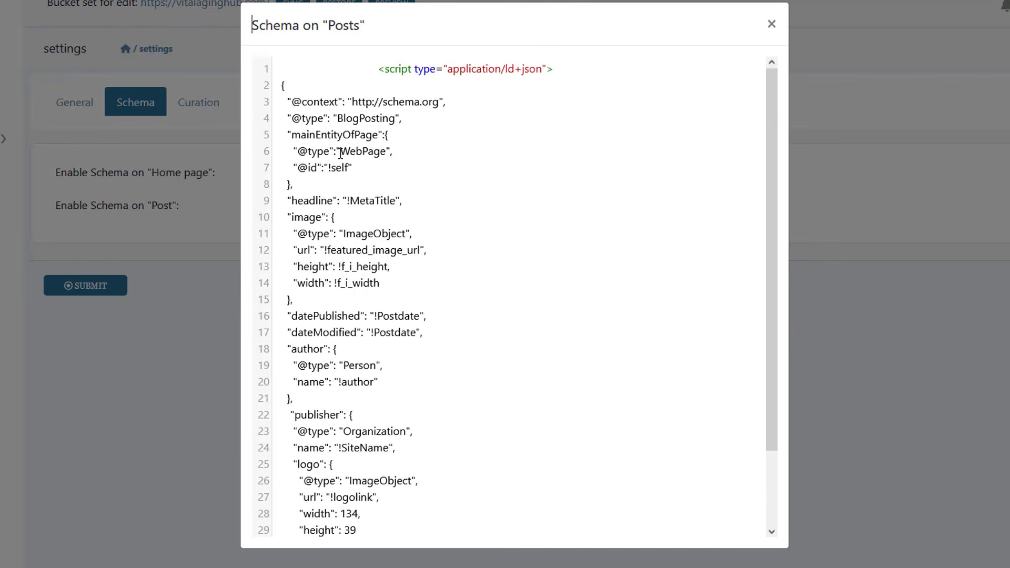
scroll(372, 236, "down", 2)
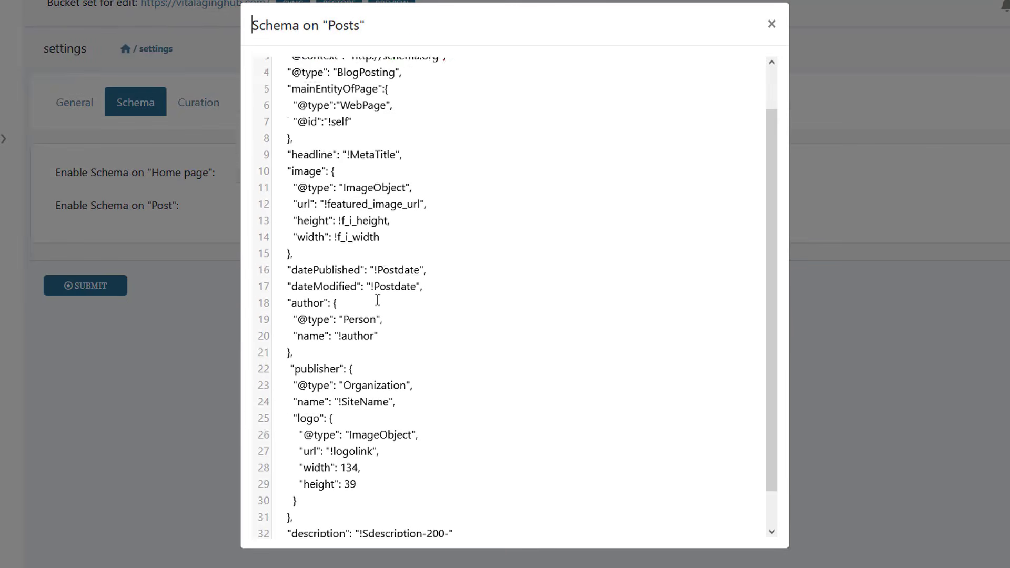
scroll(415, 478, "up", 3)
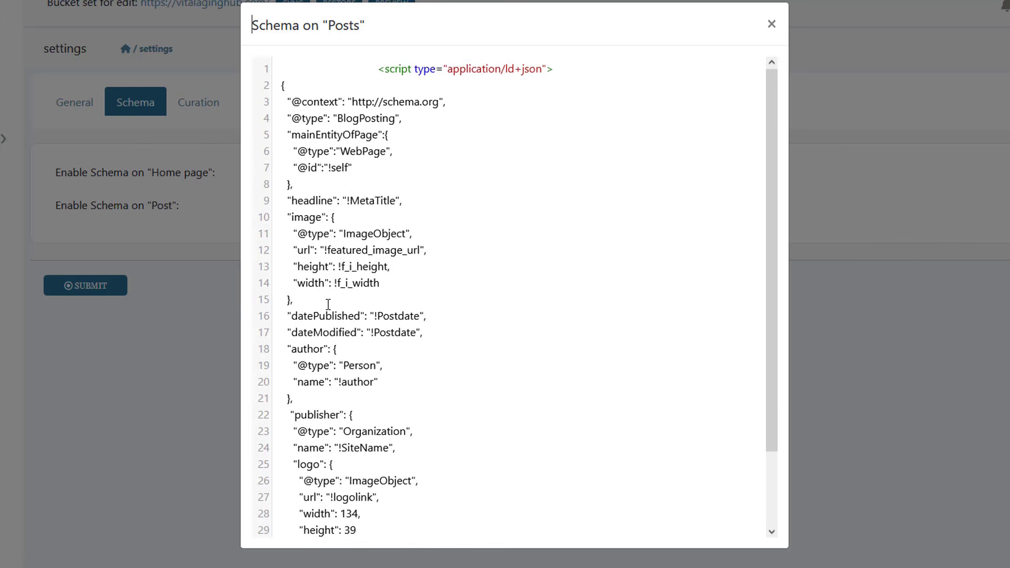
left_click(827, 393)
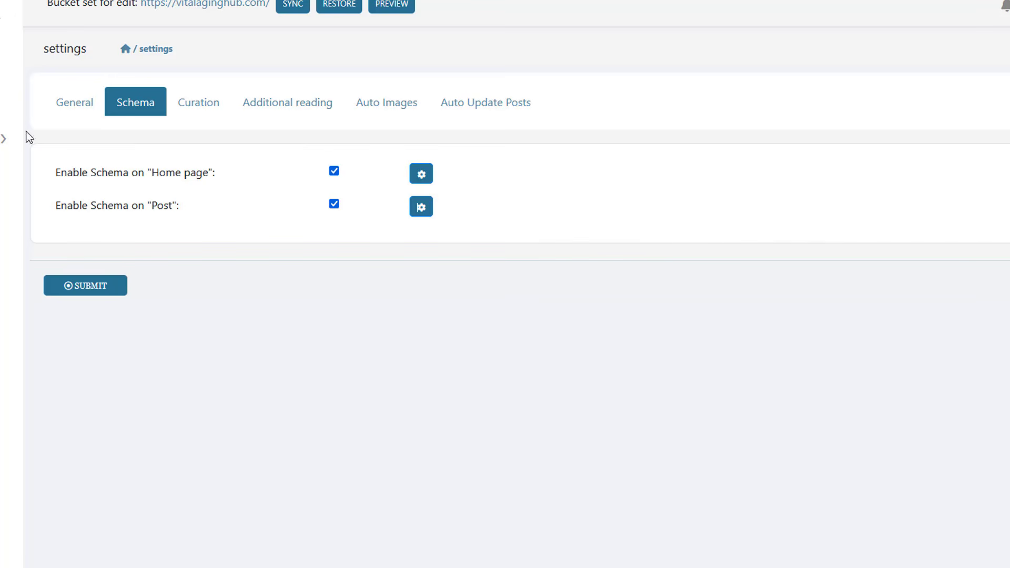
Switch to the EziStack Post Schema Template Builder in ChatGPT and begin the prompt with "Name of website:vitalaginghub".
left_click(420, 207)
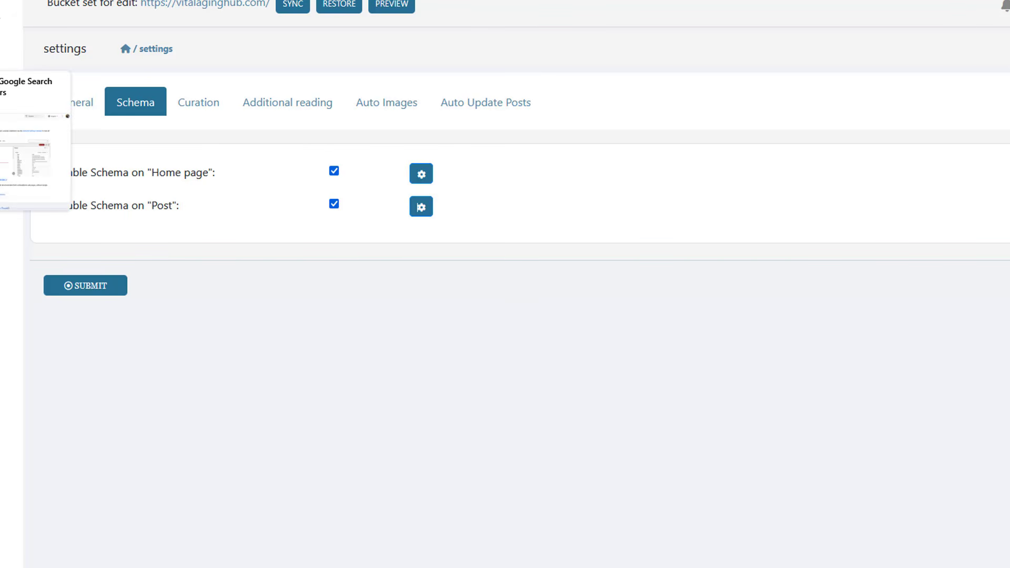
left_click(1, 52)
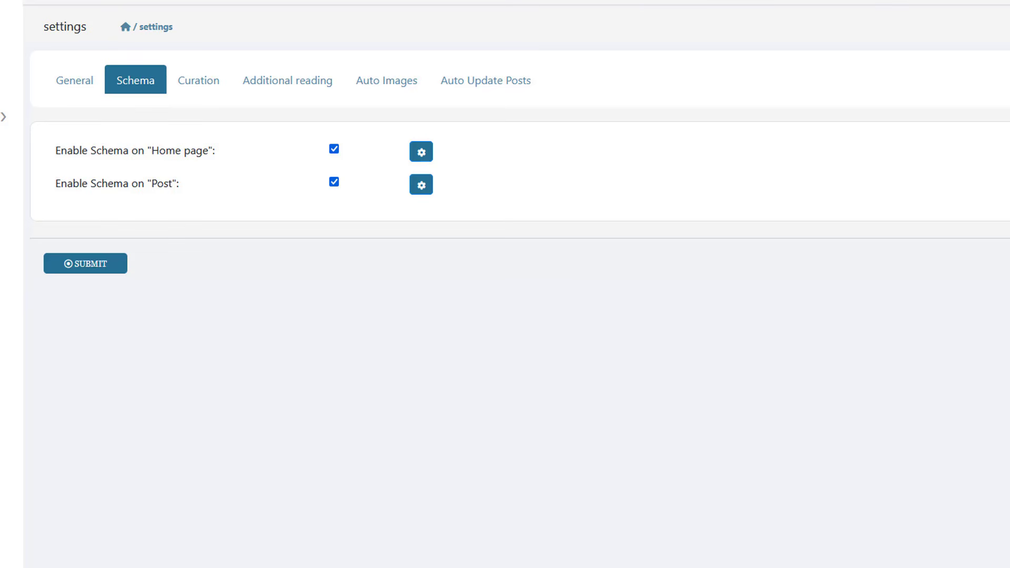
left_click(1, 53)
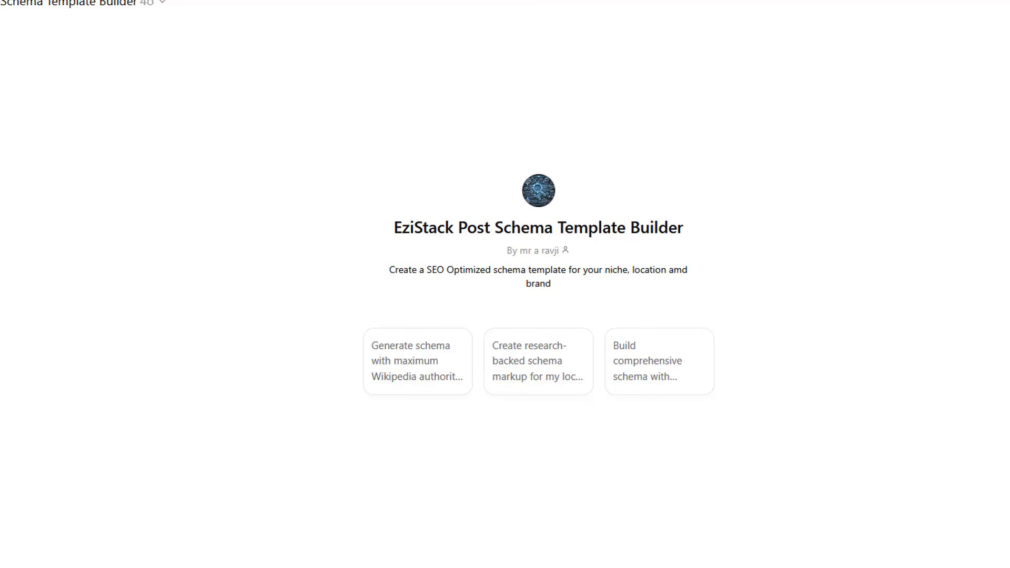
type("Name of website:vitalaginghub")
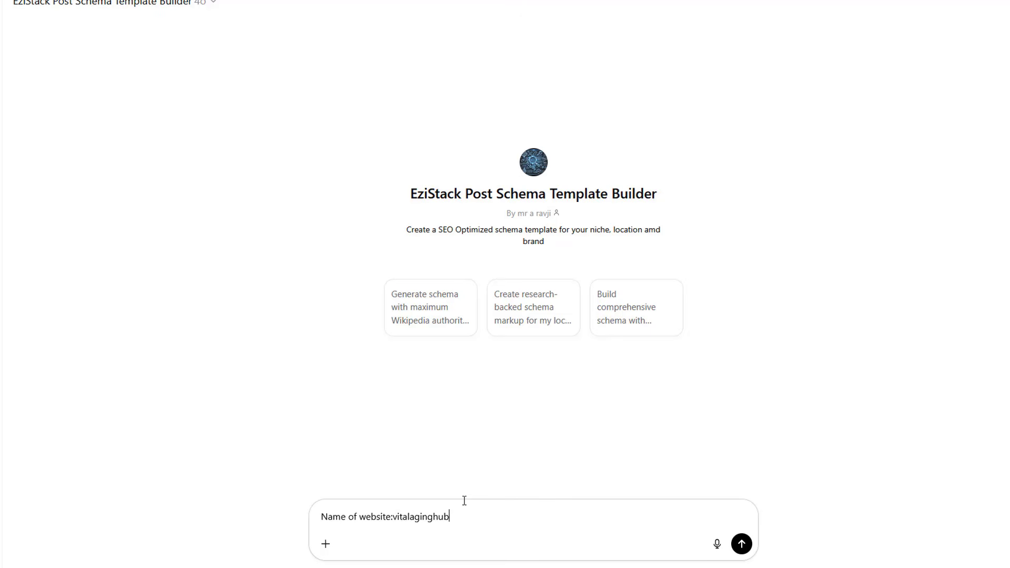
key("shift+Return")
Add the copied title "Navigating Health & Wellness Beyond 50 | Vital Aging Hub" and the copied "Empowering those over 50" description to the prompt on separate lines.
key("super+v")
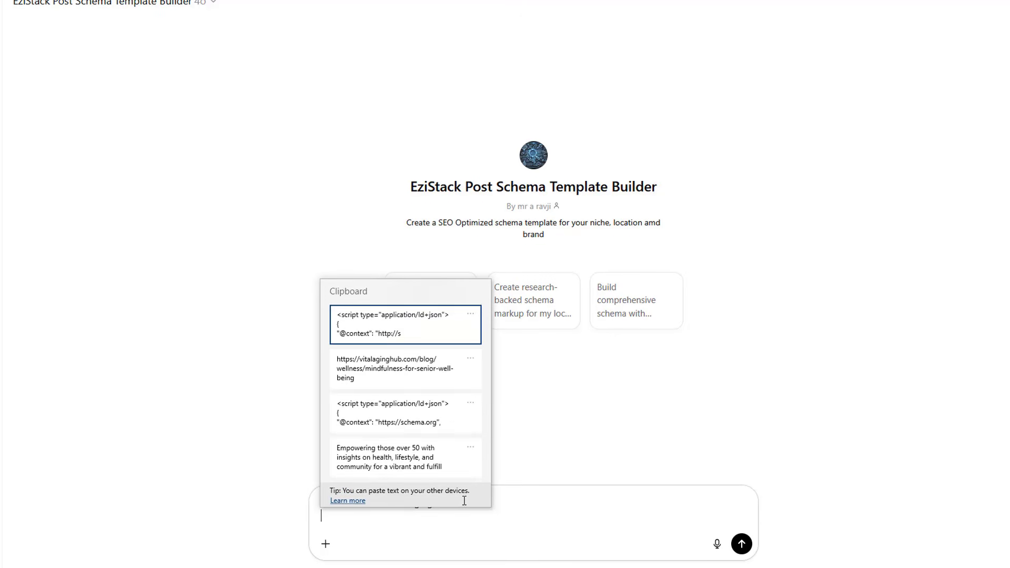
scroll(450, 403, "down", 3)
left_click(431, 380)
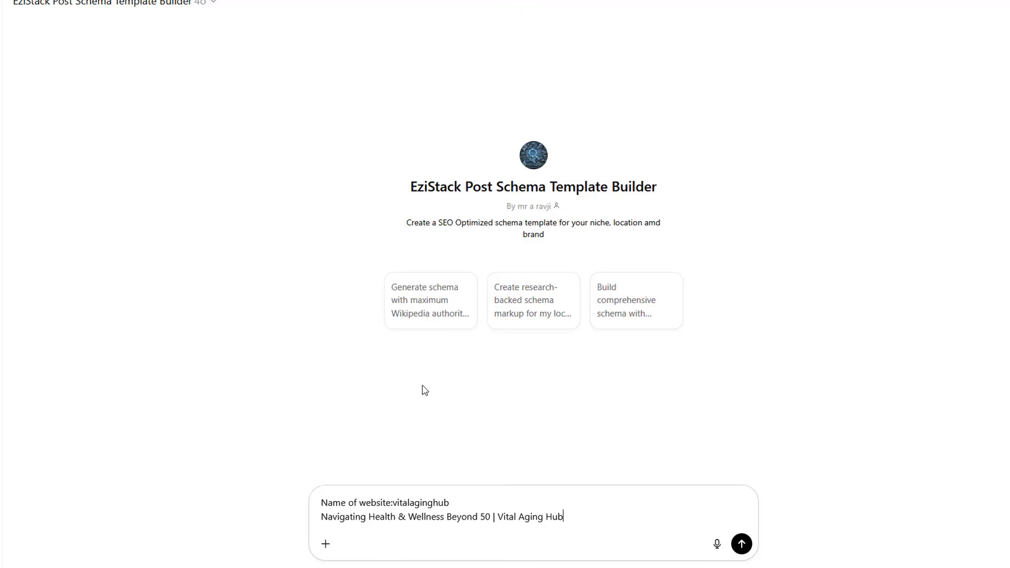
key("shift+Return")
key("super+v")
scroll(426, 395, "down", 1)
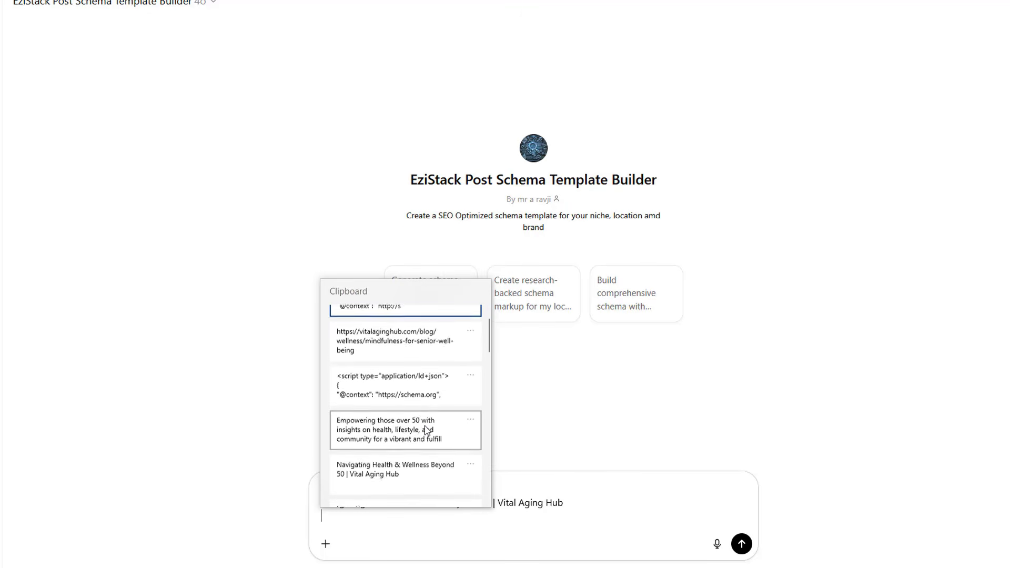
left_click(428, 426)
key("shift+Return")
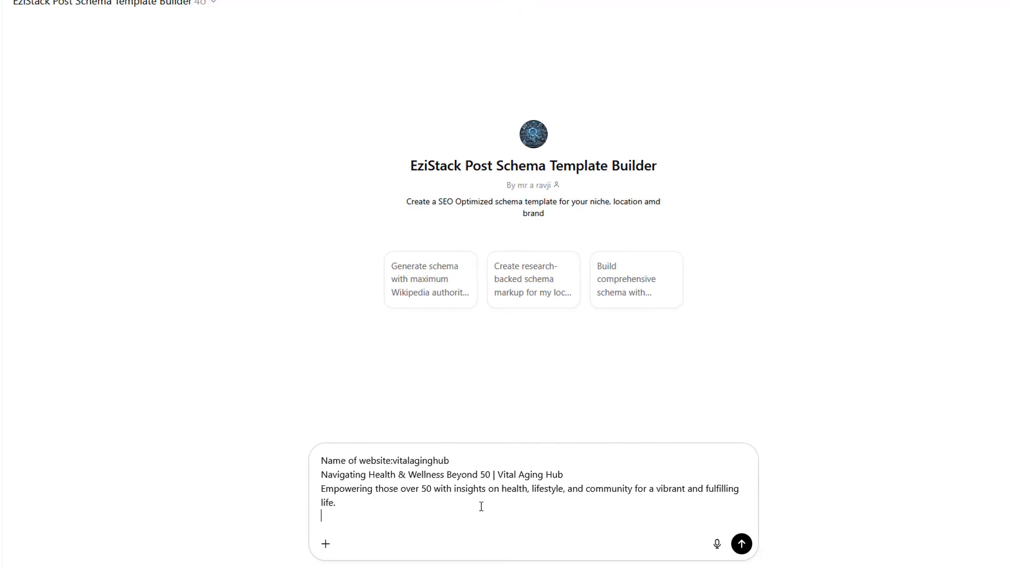
State in the prompt that the blog is in English and targets an international audience, and send it.
type("blog is in engluish targ")
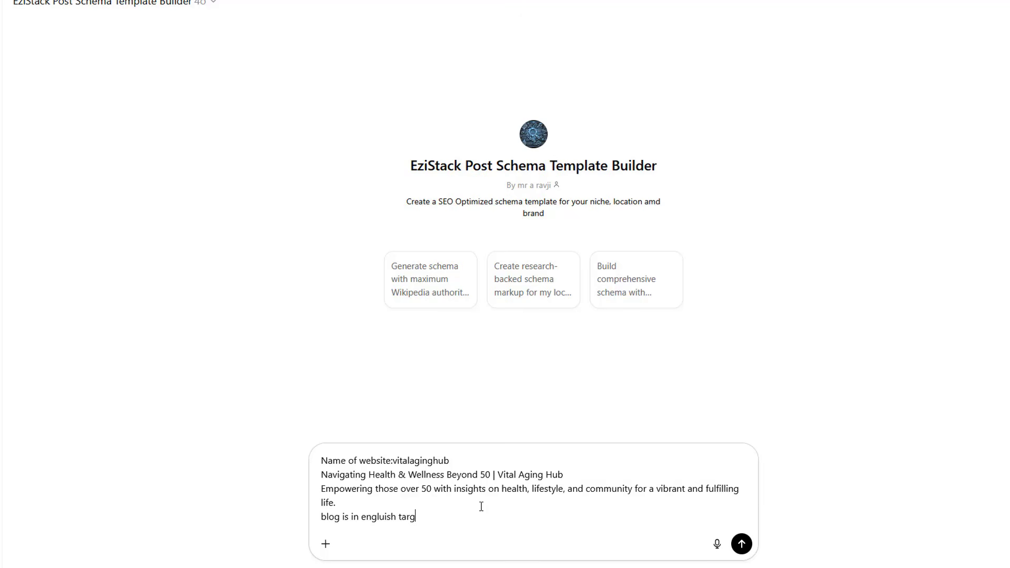
type("eting internation")
key("Return")
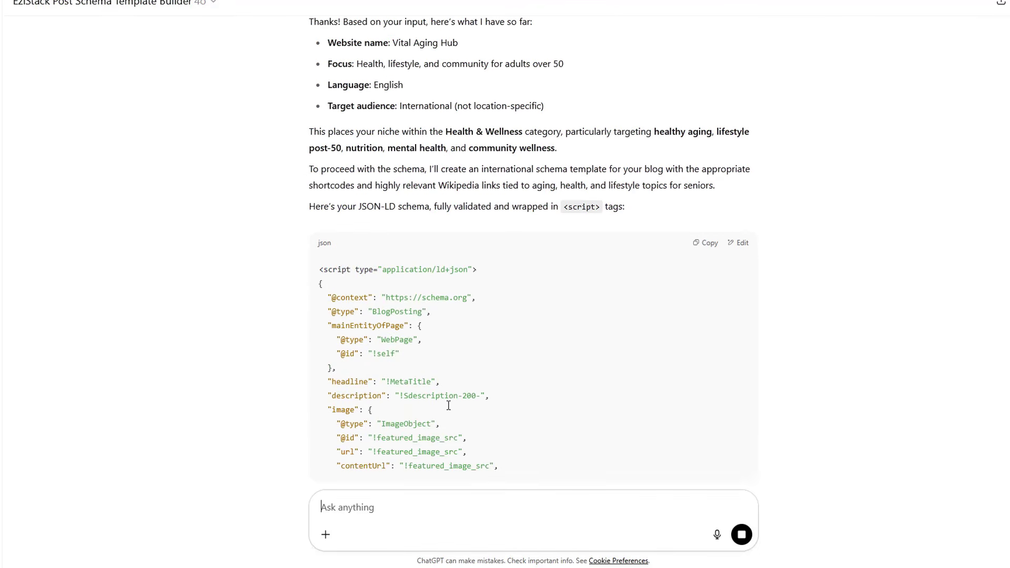
Examine the generated JSON-LD BlogPosting schema, including its shortcodes, publisher, about and mentions sections with their Wikipedia links.
scroll(449, 406, "down", 1)
scroll(448, 409, "down", 1)
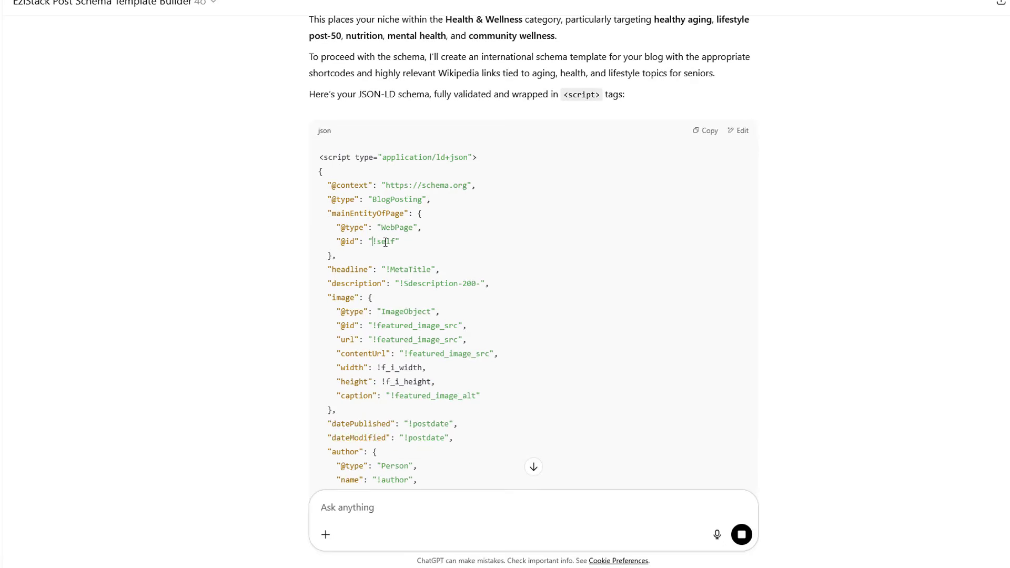
left_click_drag(385, 242, 398, 242)
left_click(410, 269)
scroll(395, 337, "down", 3)
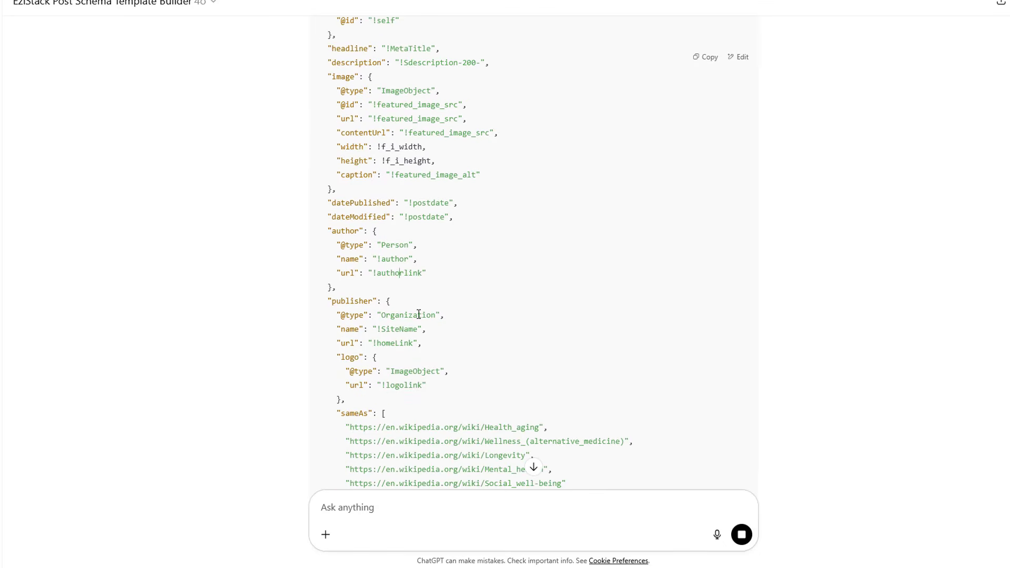
scroll(419, 314, "down", 4)
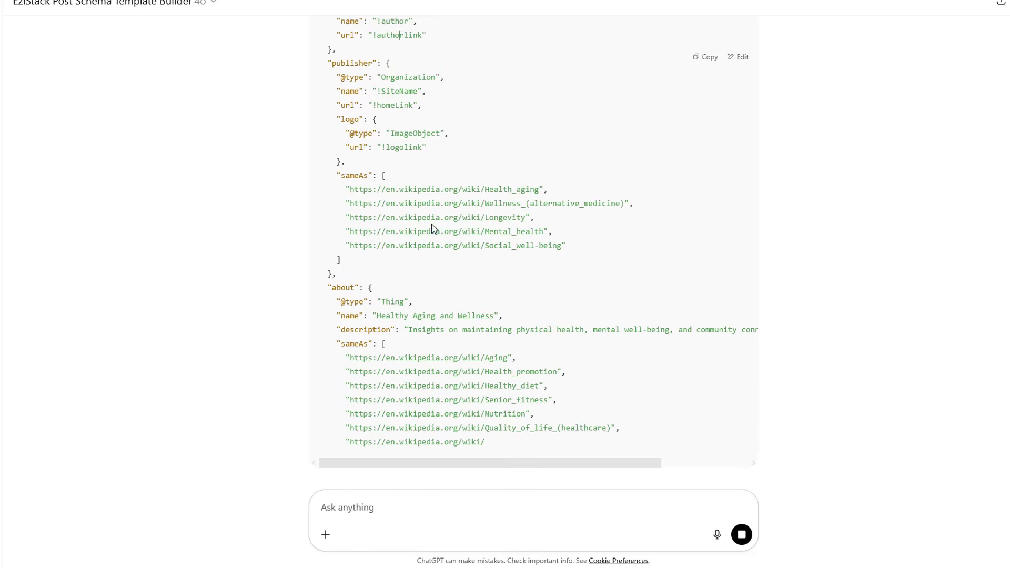
scroll(407, 286, "down", 1)
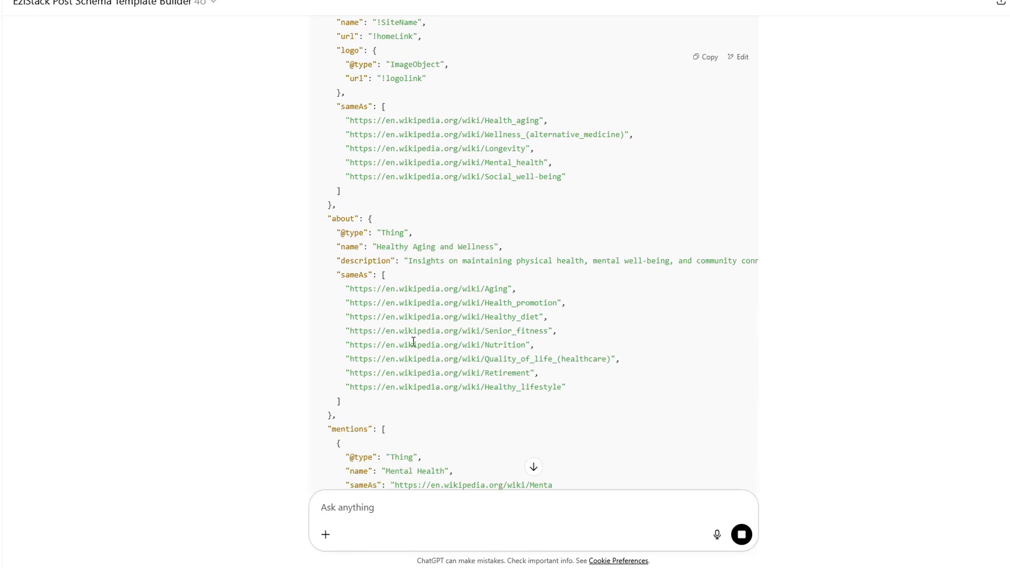
scroll(413, 342, "down", 1)
scroll(496, 366, "down", 1)
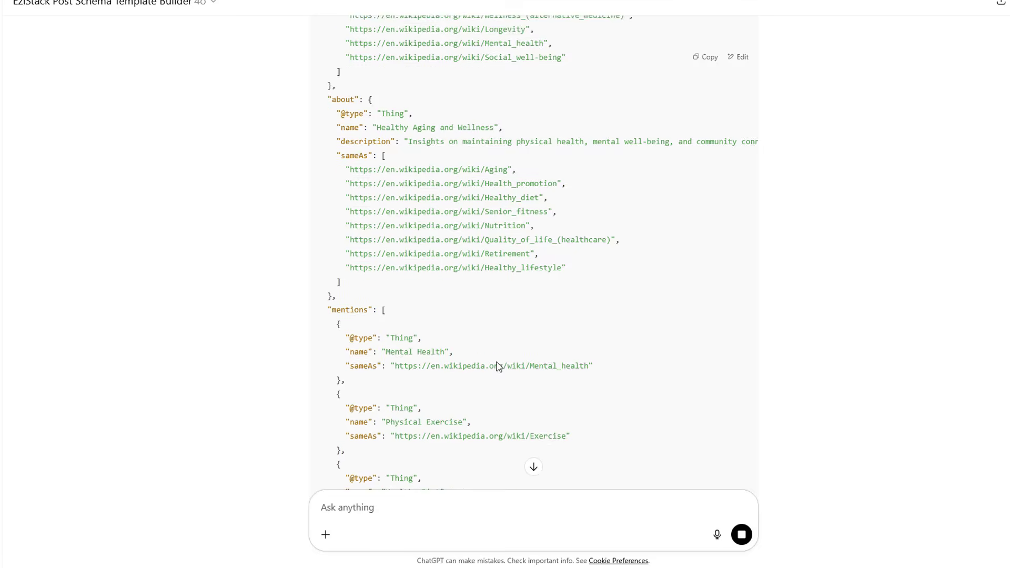
scroll(498, 367, "down", 1)
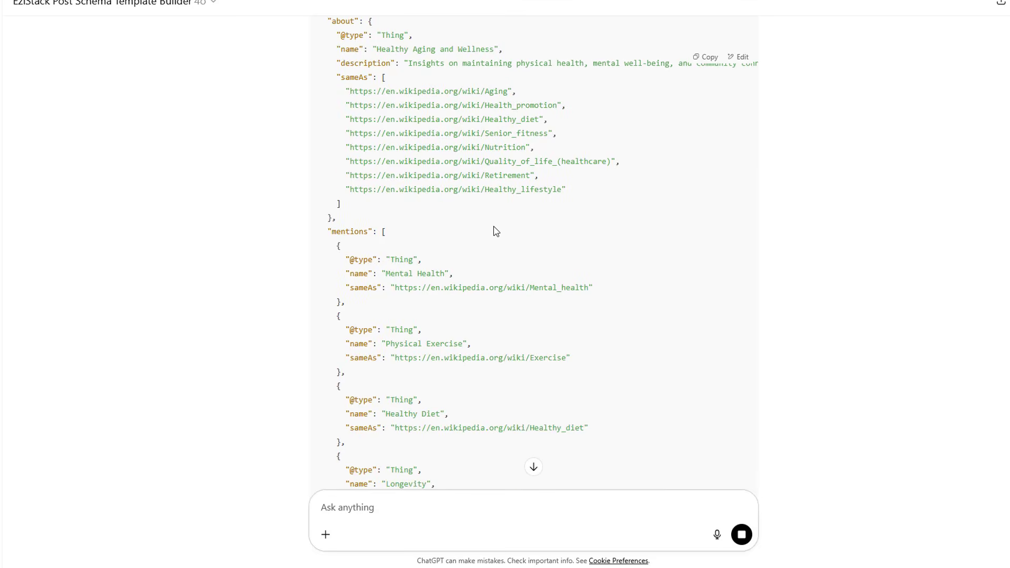
scroll(496, 232, "up", 8)
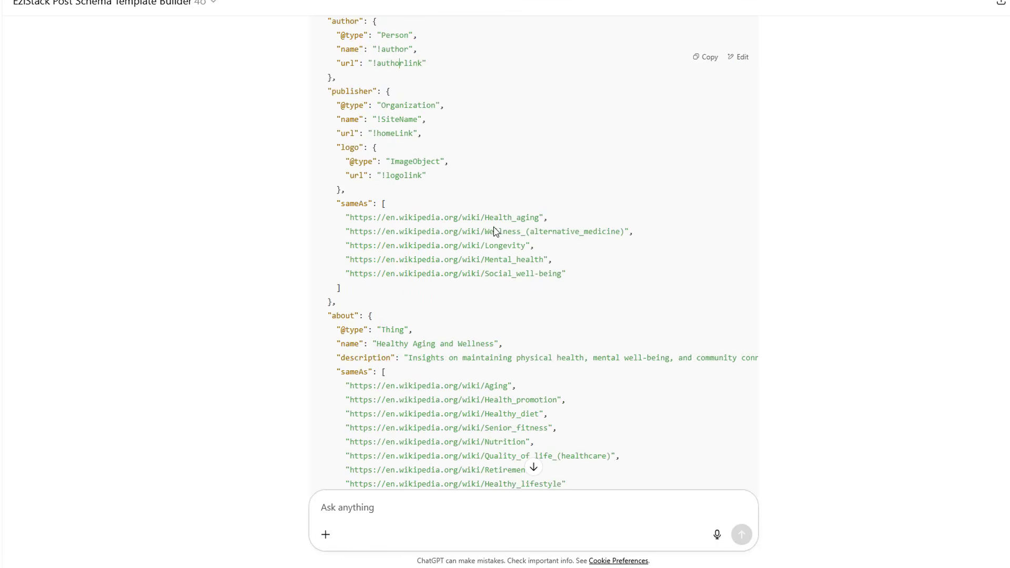
Copy the generated schema code and replace the entire "Posts" schema in EziStack's blog settings with it.
left_click(701, 59)
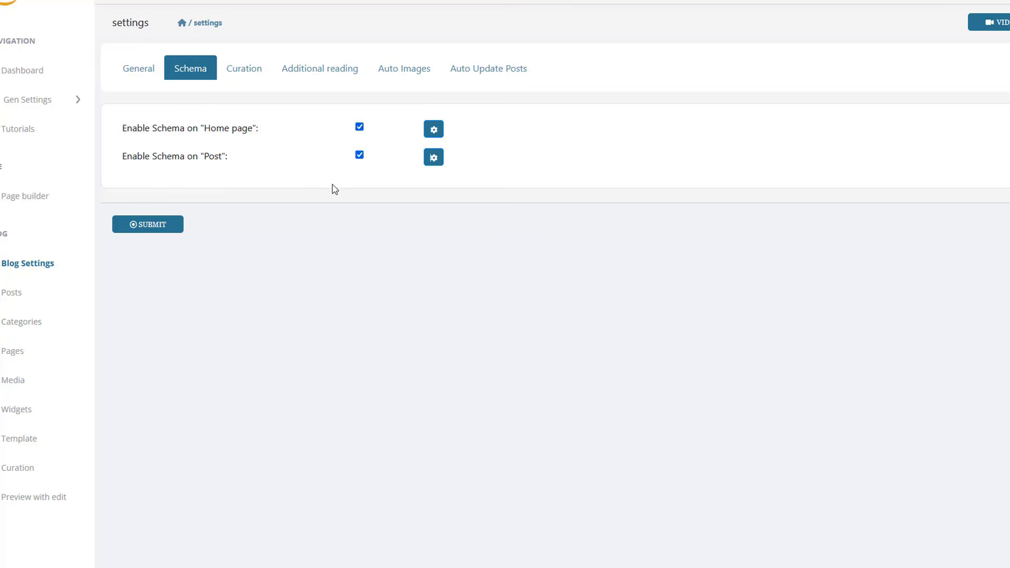
left_click(440, 162)
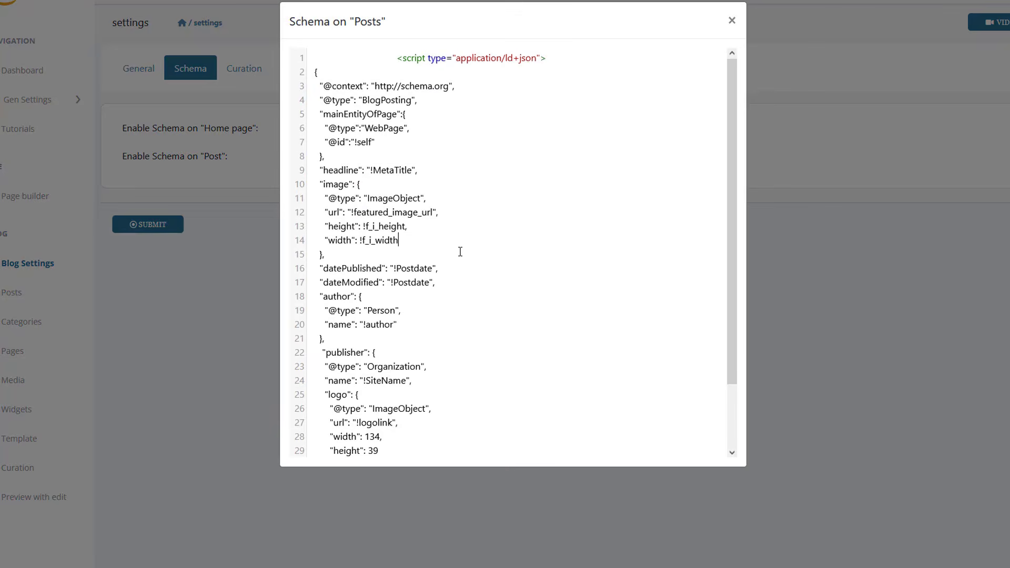
key("ctrl+a")
key("ctrl+v")
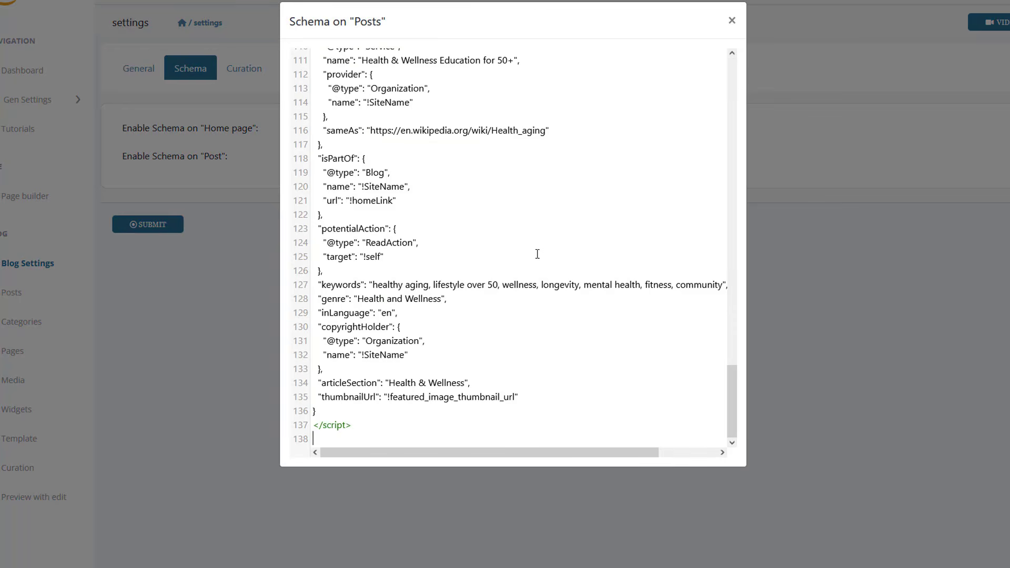
Close the schema editor, save the blog's schema settings and sync the vitalaginghub.com site.
left_click(235, 324)
left_click(150, 227)
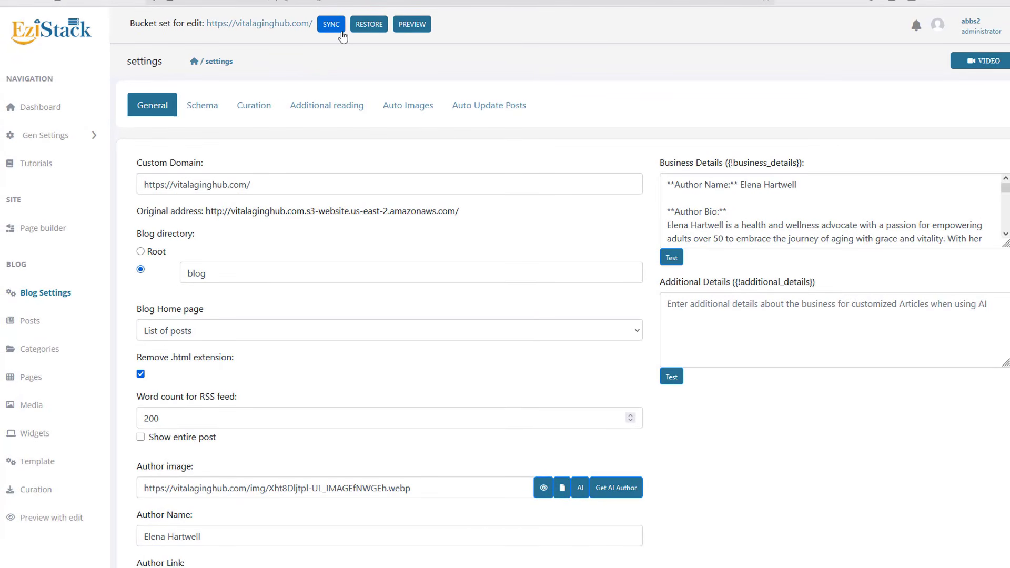
left_click(342, 32)
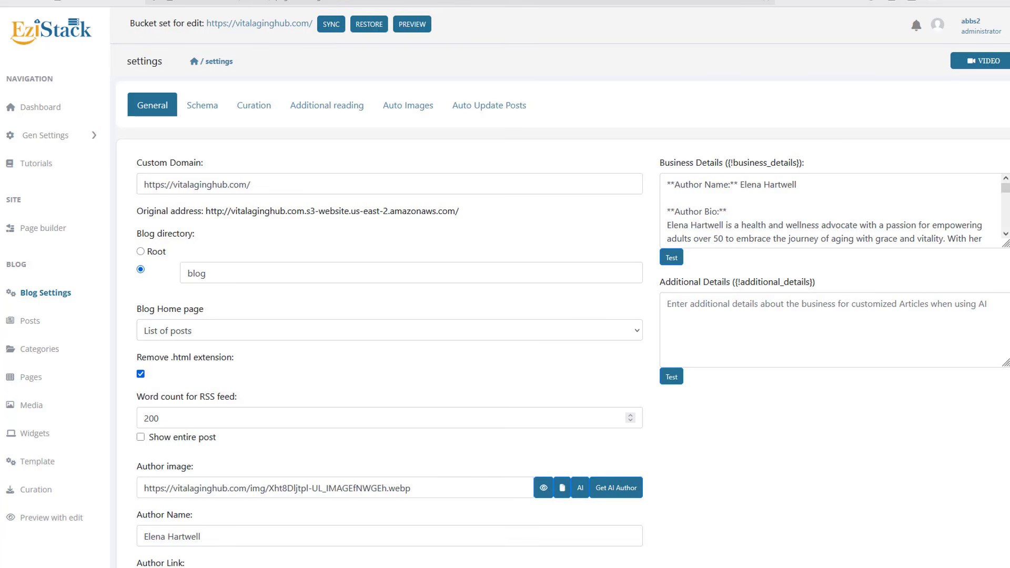
Open the live vitalaginghub.com site and go to the "Mindfulness for Senior Well-Being" post on its blog.
left_click(282, 29)
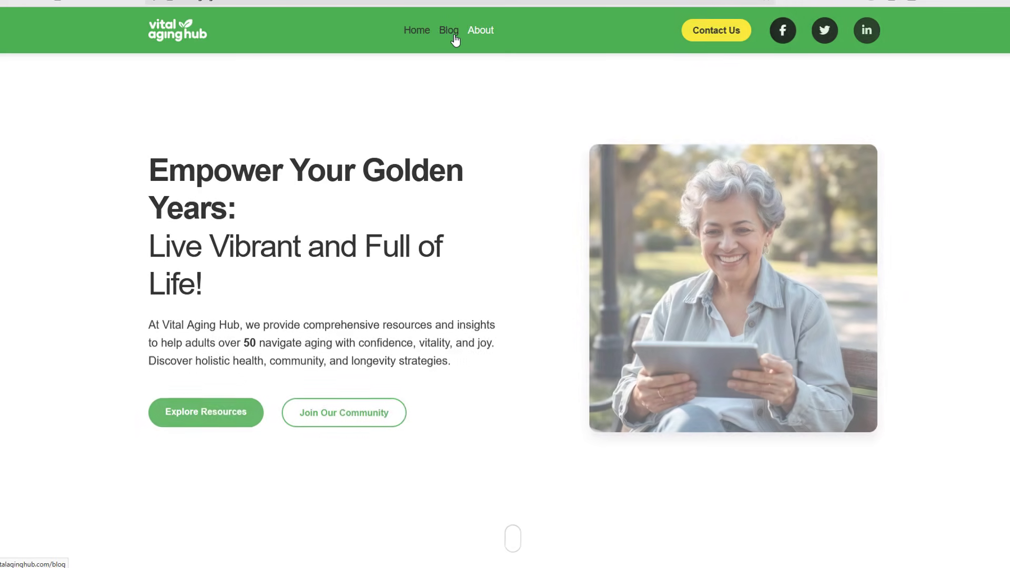
left_click(449, 31)
scroll(287, 280, "down", 10)
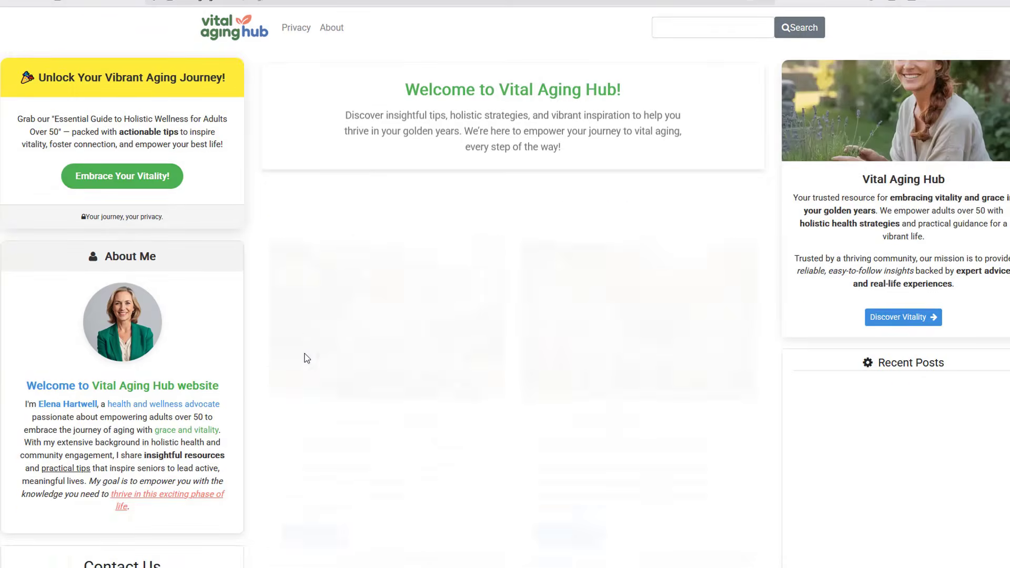
left_click(354, 371)
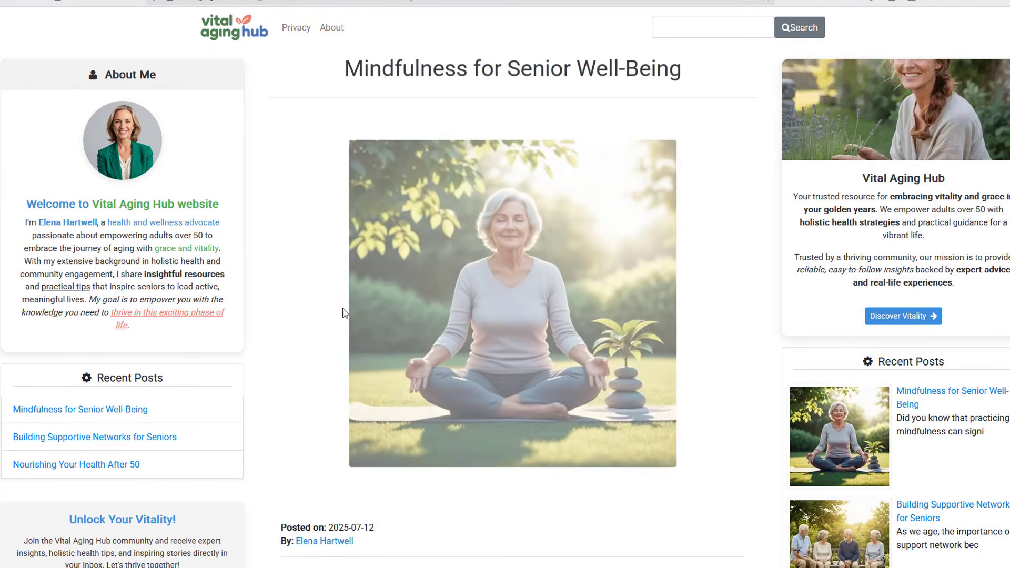
View the page source of the "Mindfulness for Senior Well-Being" post and examine its JSON-LD schema block.
right_click(294, 90)
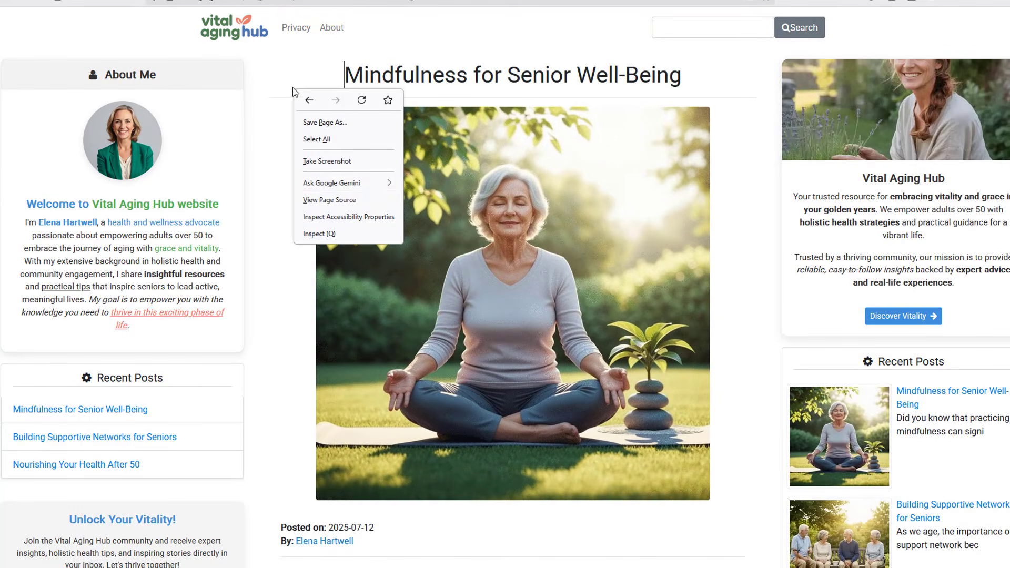
left_click(316, 205)
left_click_drag(65, 126, 105, 315)
scroll(105, 316, "down", 14)
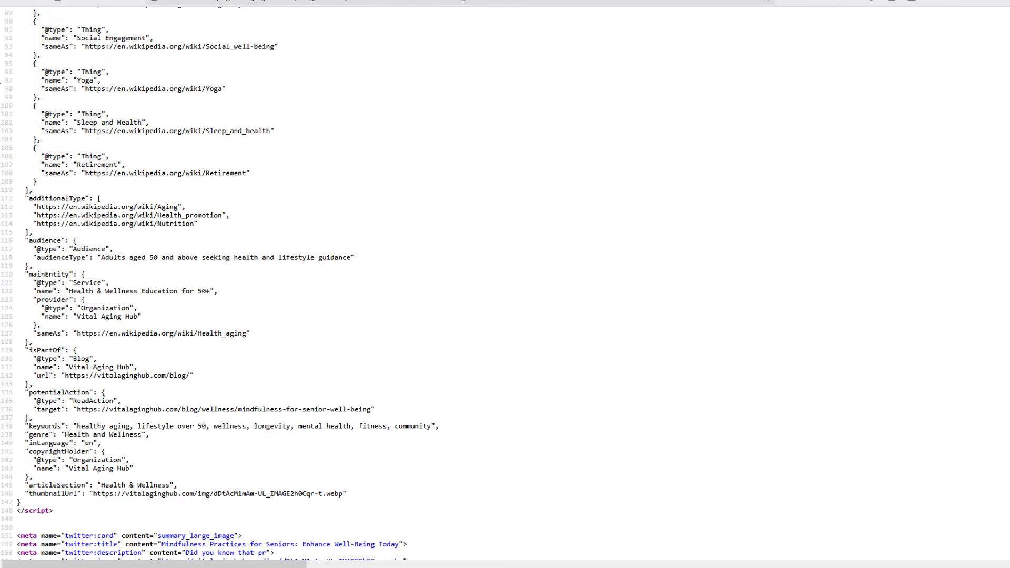
Return from the page source to the "Mindfulness for Senior Well-Being" post and copy its URL.
left_click(52, 0)
left_click(310, 2)
right_click(309, 2)
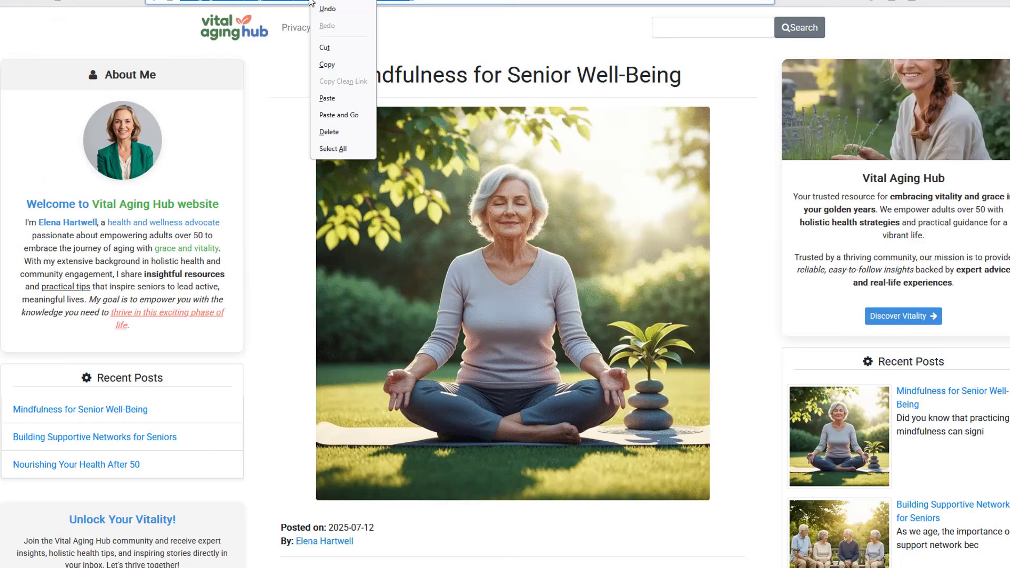
left_click(326, 64)
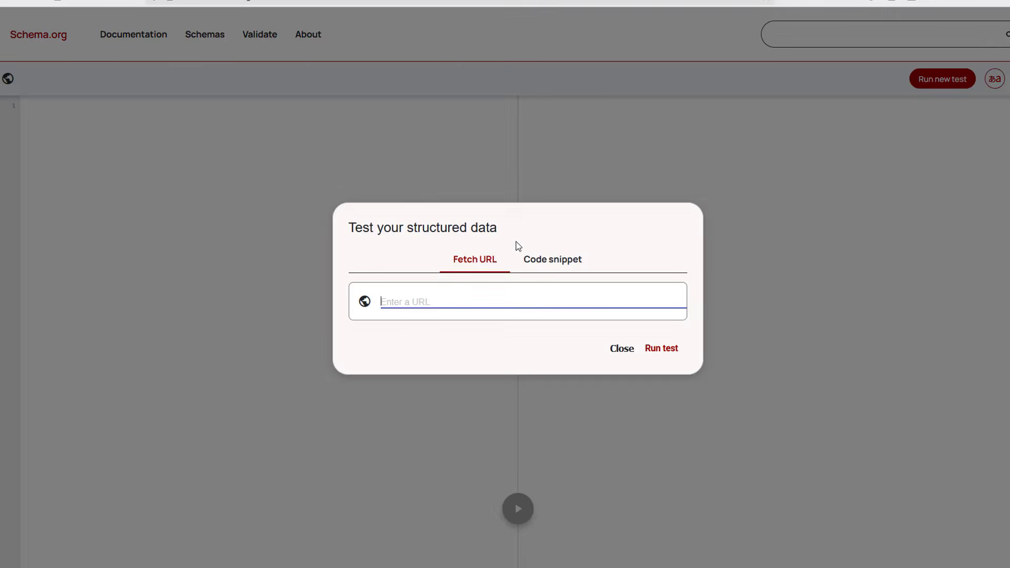
Test the copied post URL in the Schema.org validator and review the BlogPosting results for errors and warnings.
right_click(469, 296)
left_click(502, 380)
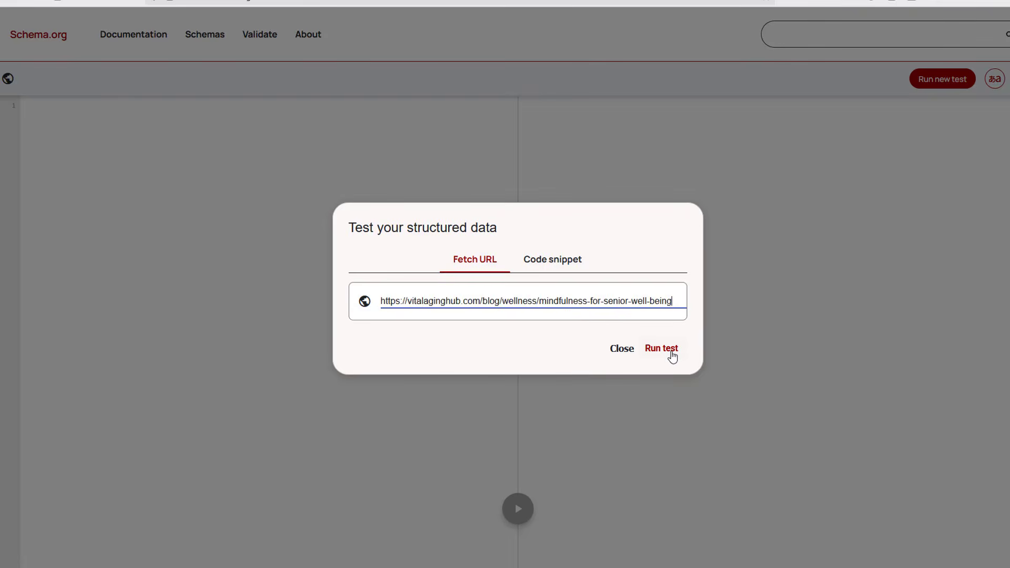
left_click(664, 349)
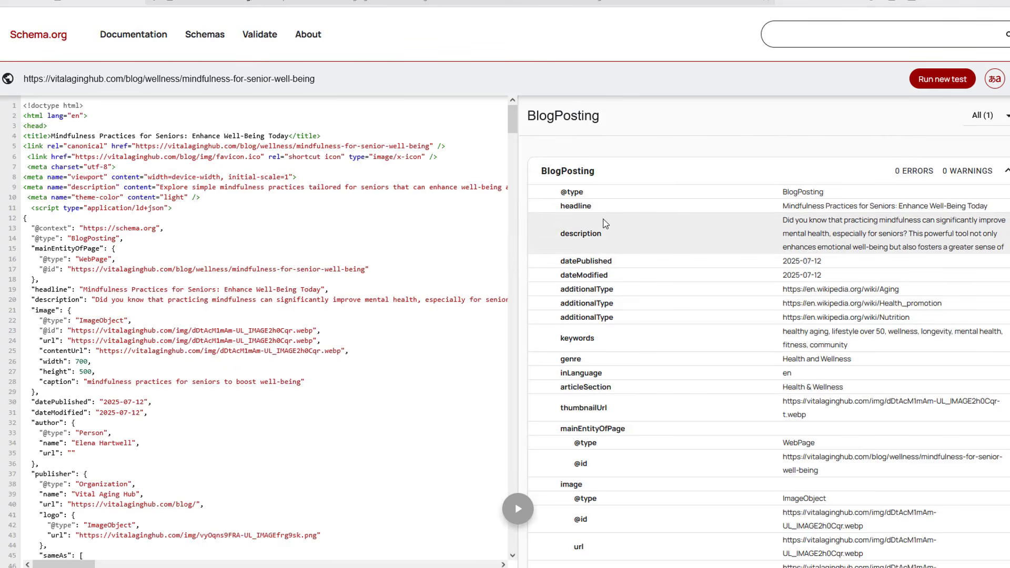
scroll(631, 357, "down", 4)
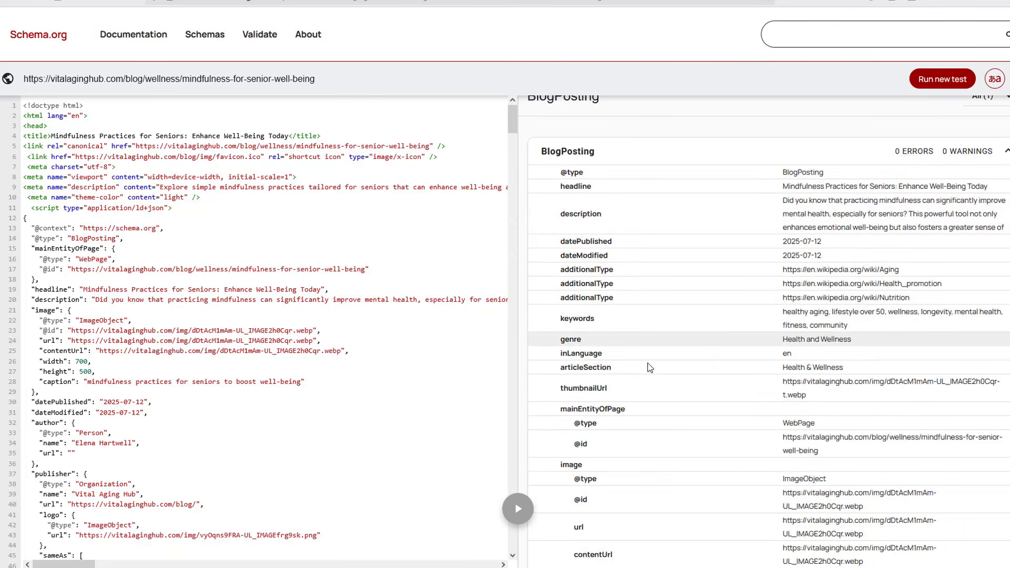
scroll(819, 407, "down", 2)
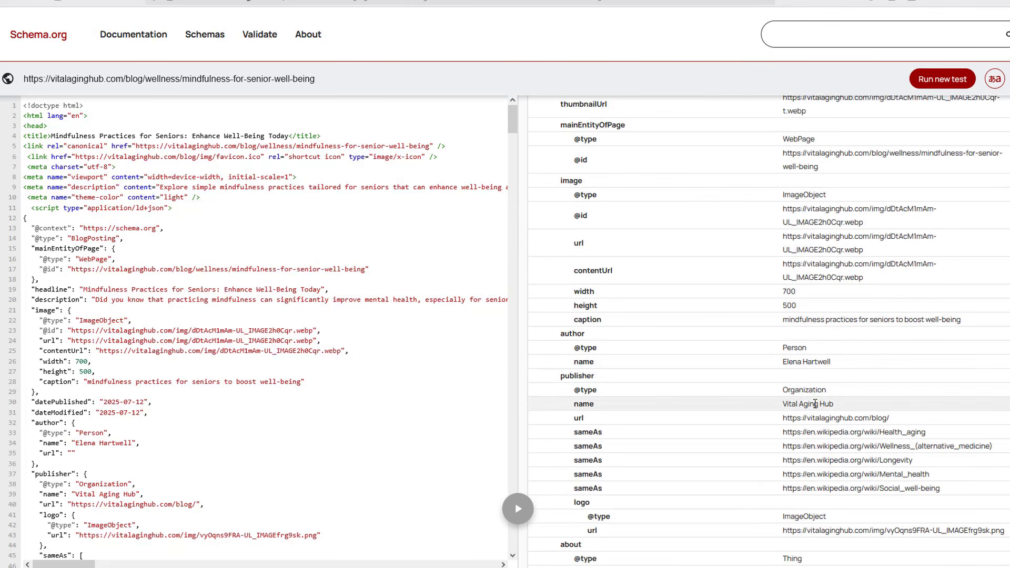
scroll(858, 463, "down", 2)
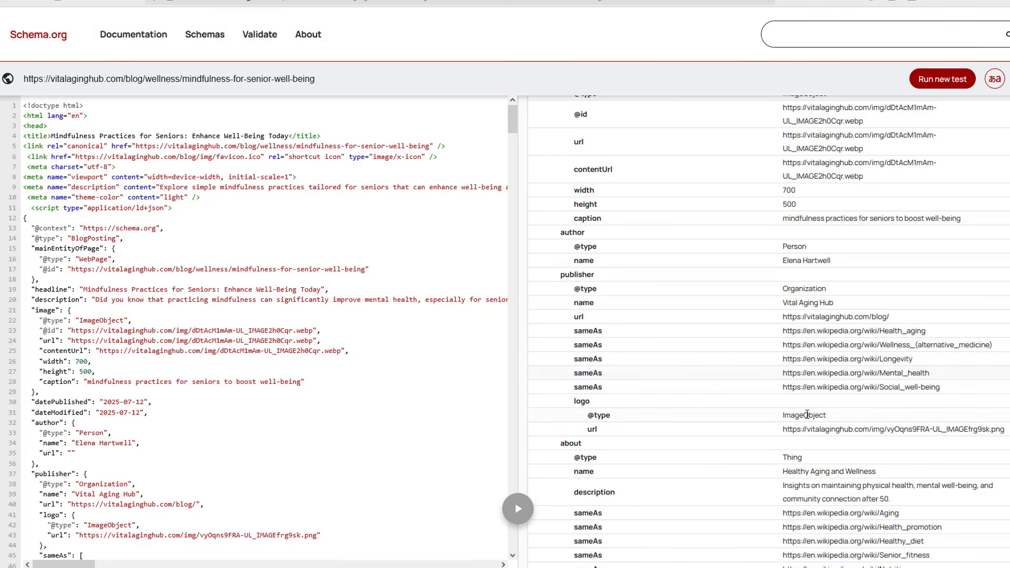
scroll(784, 212, "down", 3)
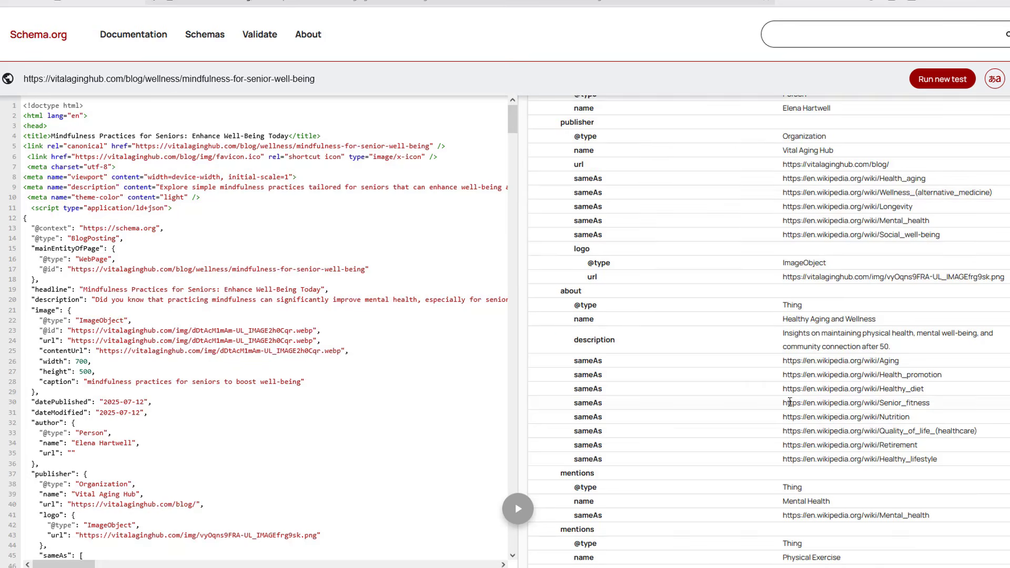
scroll(787, 358, "down", 6)
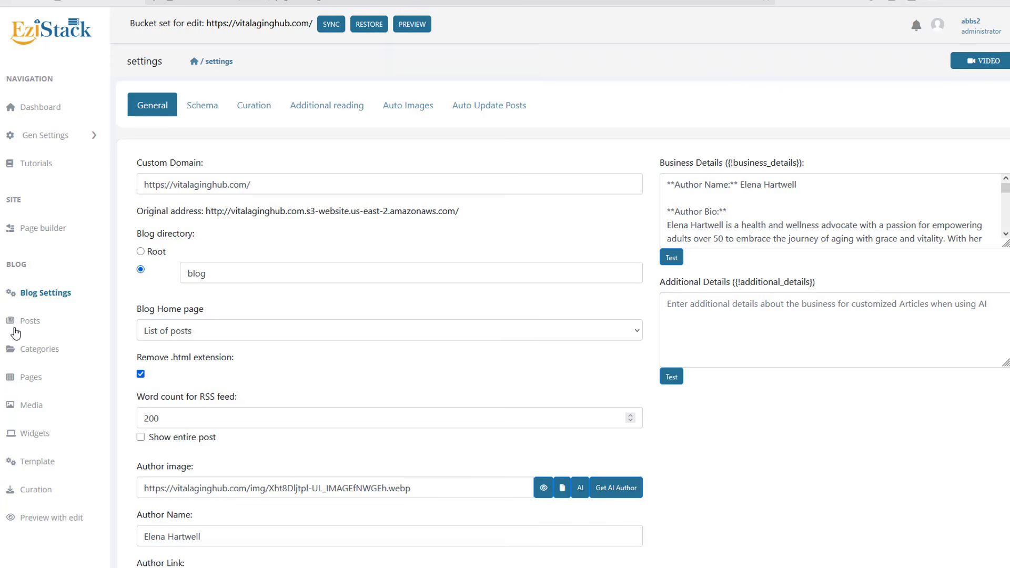
In EziStack's posts list, schedule auto updates for "Active Hobbies for Seniors Enjoyment", adjusting the interval in weeks and setting 2 repetitions.
left_click(28, 330)
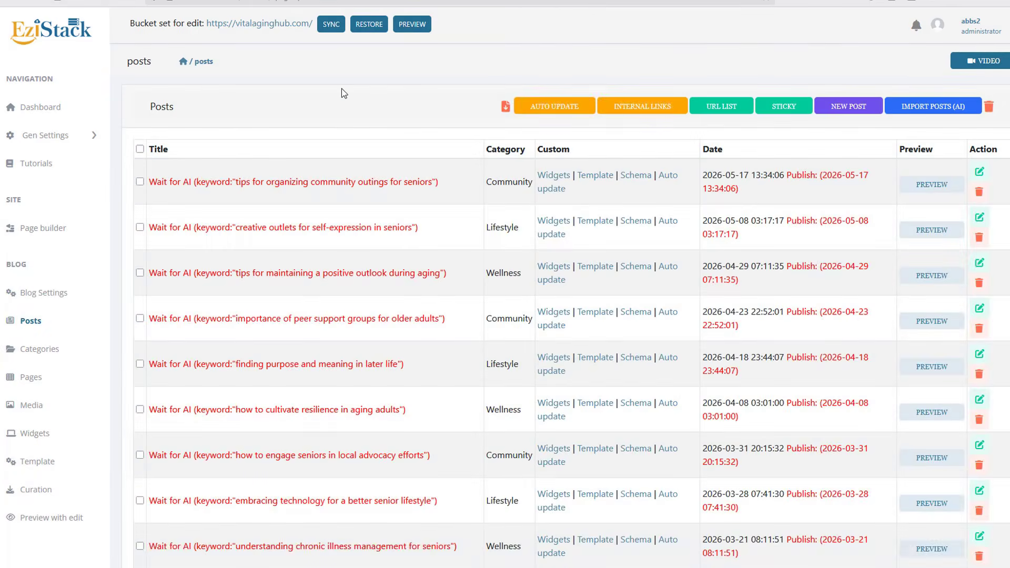
scroll(343, 216, "down", 20)
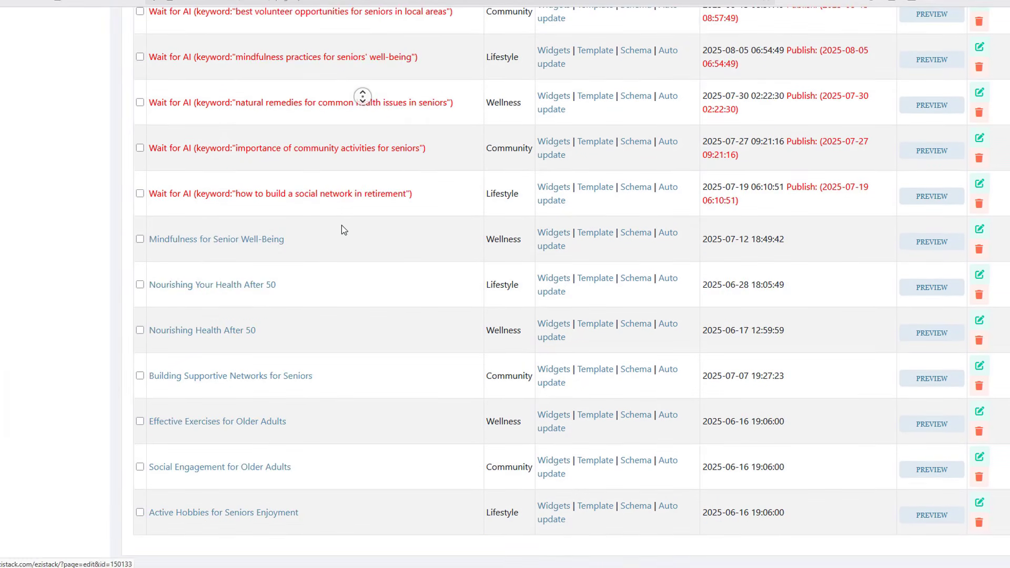
middle_click(342, 226)
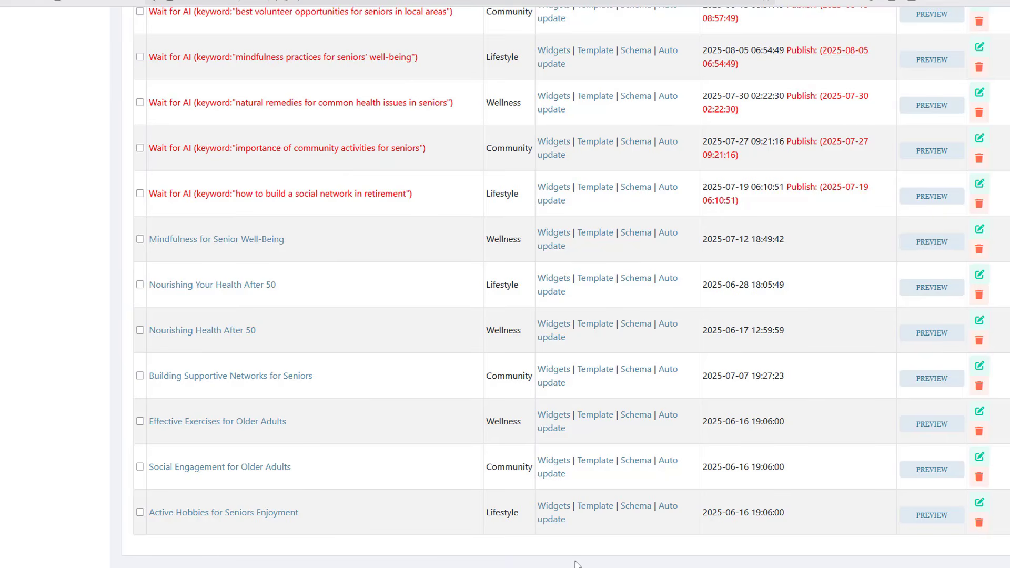
left_click(551, 521)
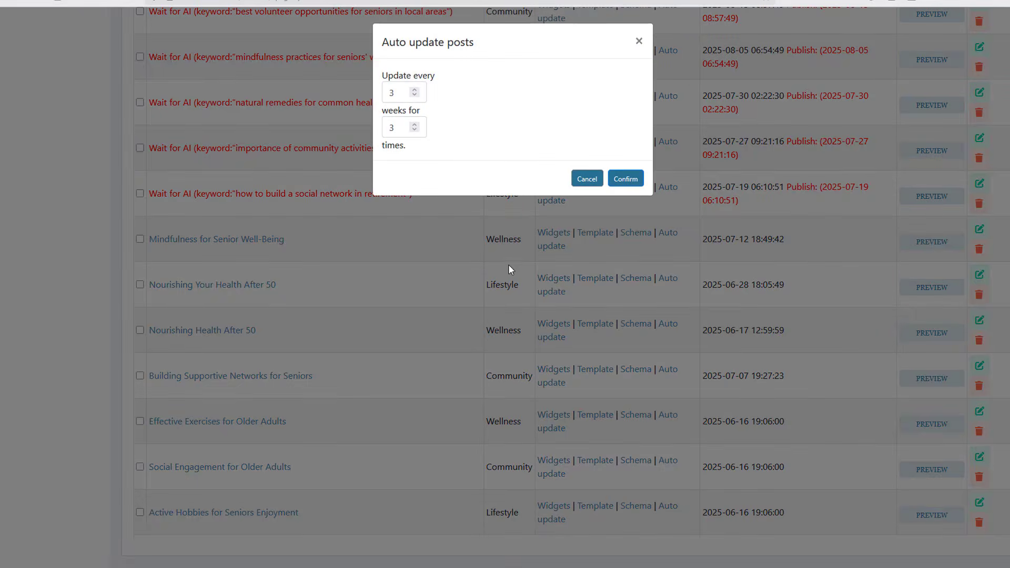
left_click(415, 95)
left_click(414, 130)
left_click(626, 179)
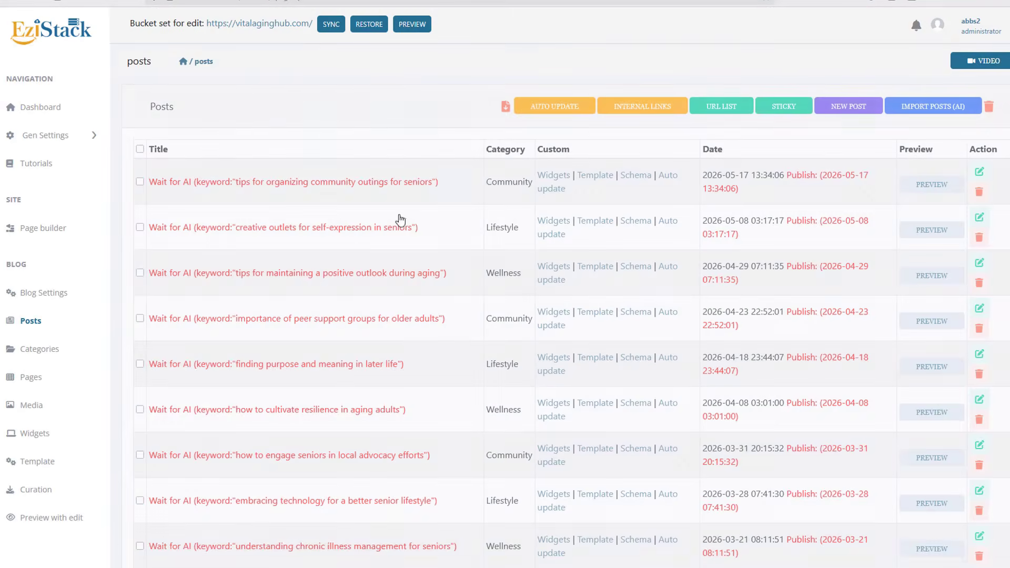
Open the scheduled auto updates of "Active Hobbies for Seniors Enjoyment" and inspect the first entry's publish date in its calendar.
scroll(412, 485, "down", 10)
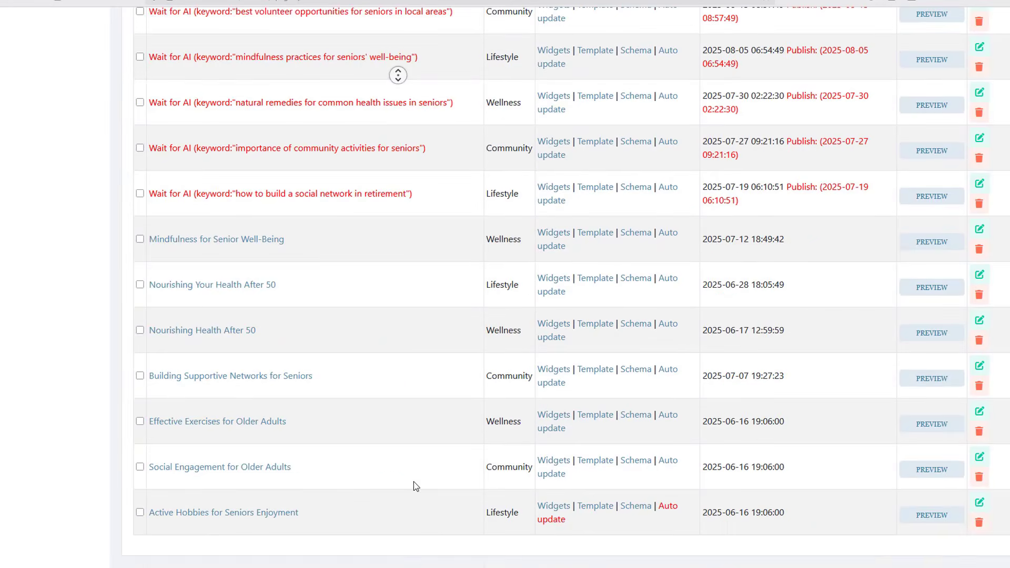
left_click(555, 520)
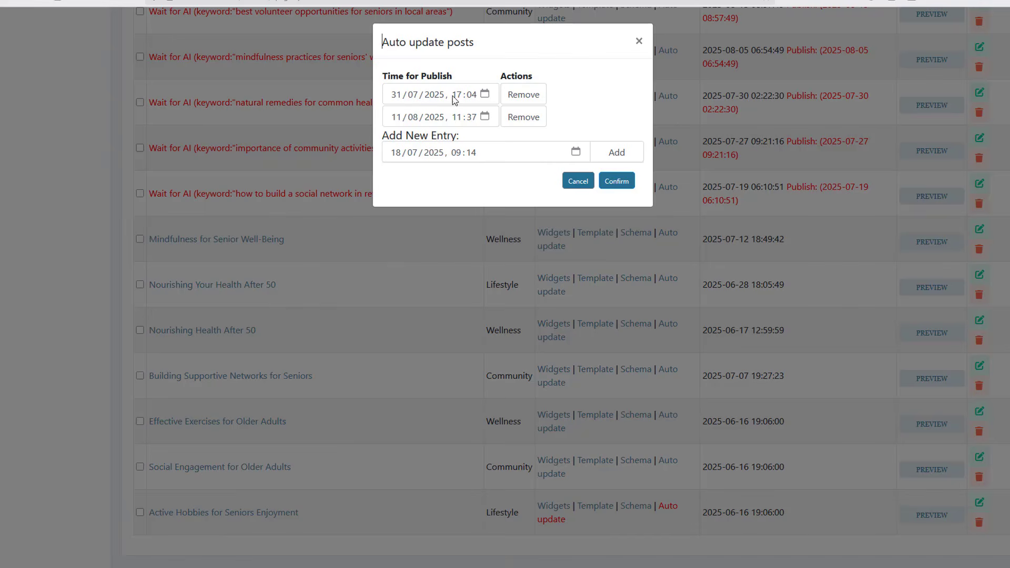
left_click(485, 93)
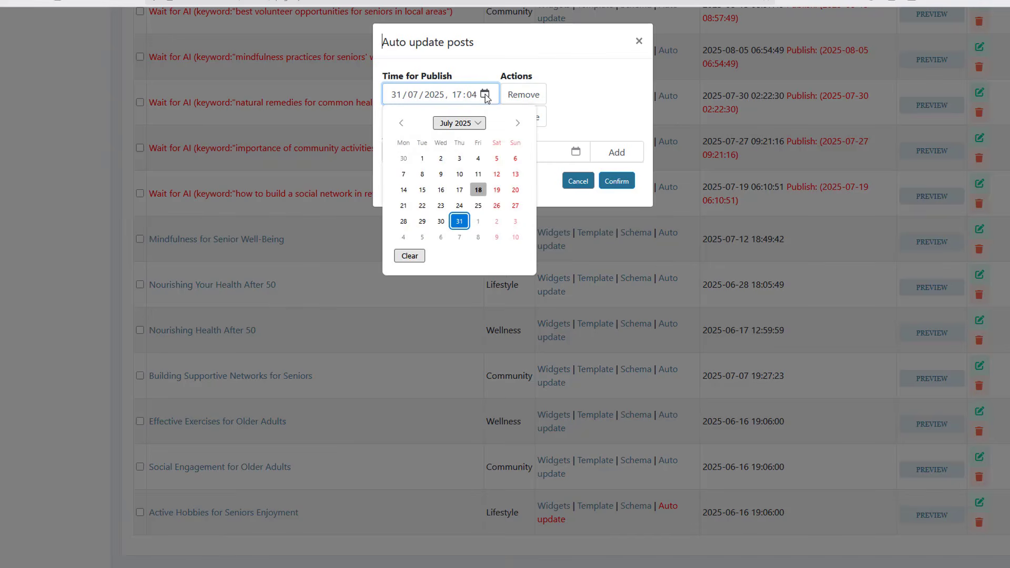
left_click(606, 94)
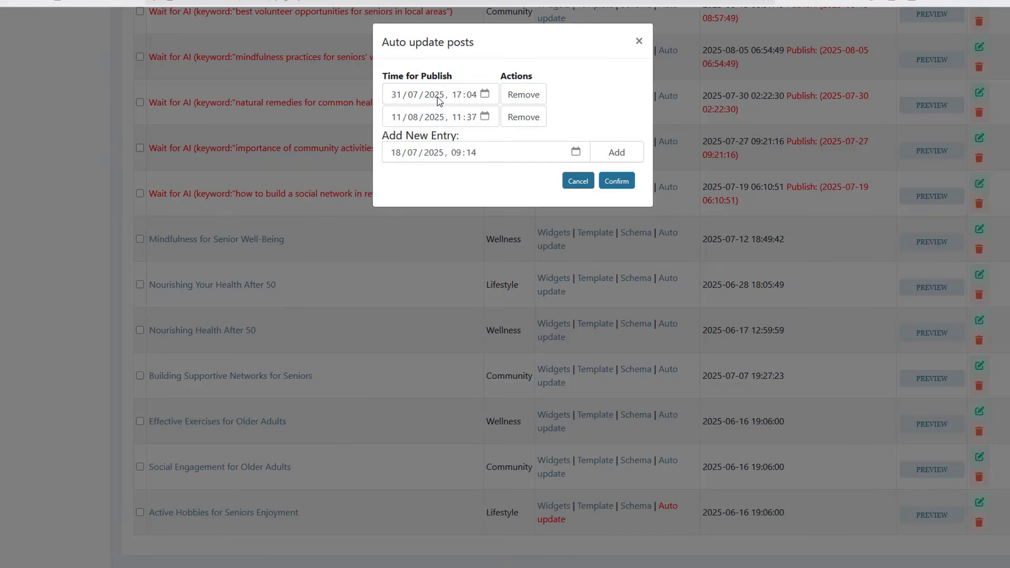
Set the publish date of both auto update entries to 18/07/2025.
left_click(483, 95)
left_click(402, 123)
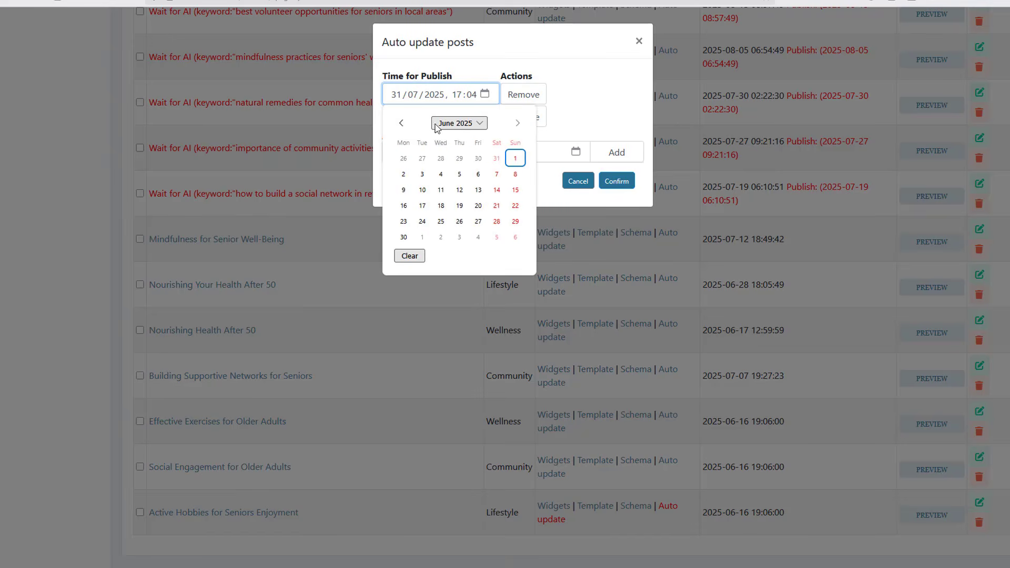
left_click(516, 125)
left_click(478, 190)
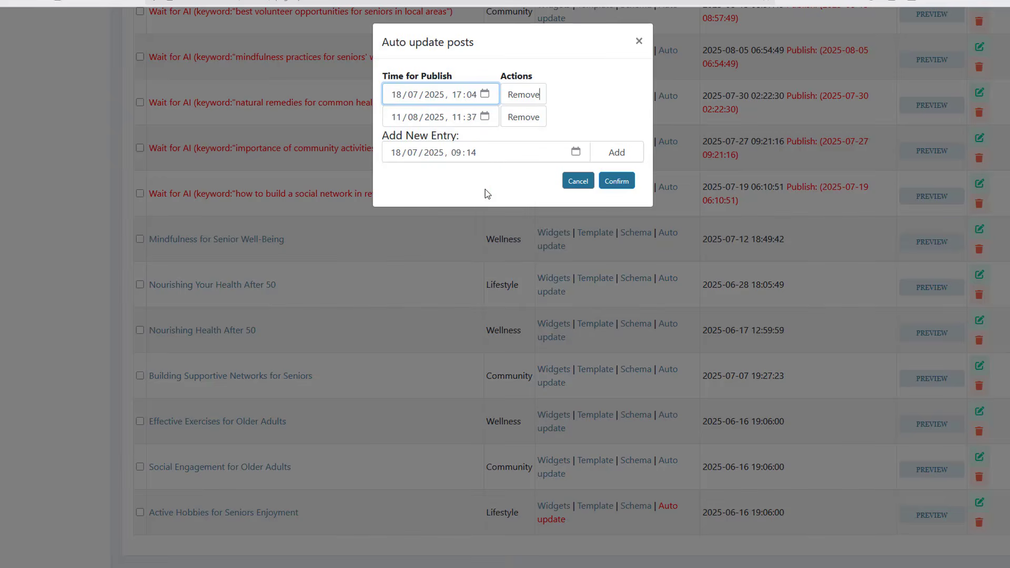
left_click(485, 116)
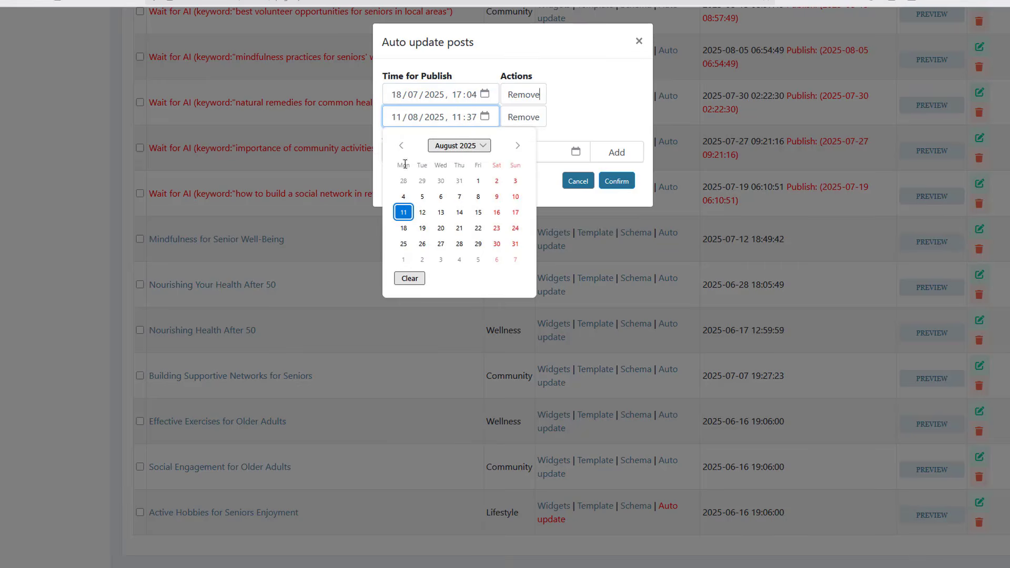
left_click(401, 146)
left_click(478, 212)
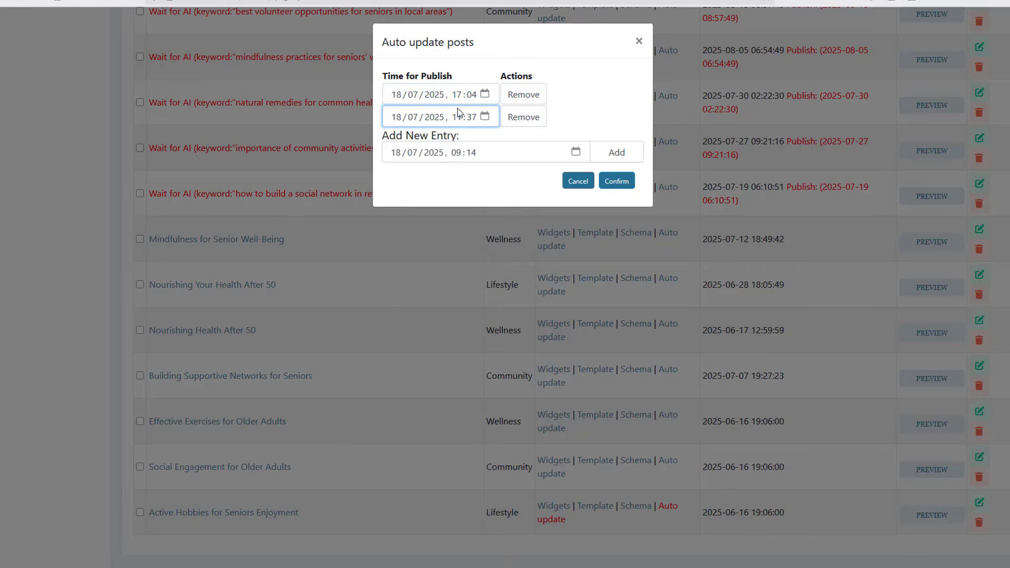
Set the first entry's publish time to 09:16 and the second's to 09:17, and confirm the auto update schedule.
left_click(457, 94)
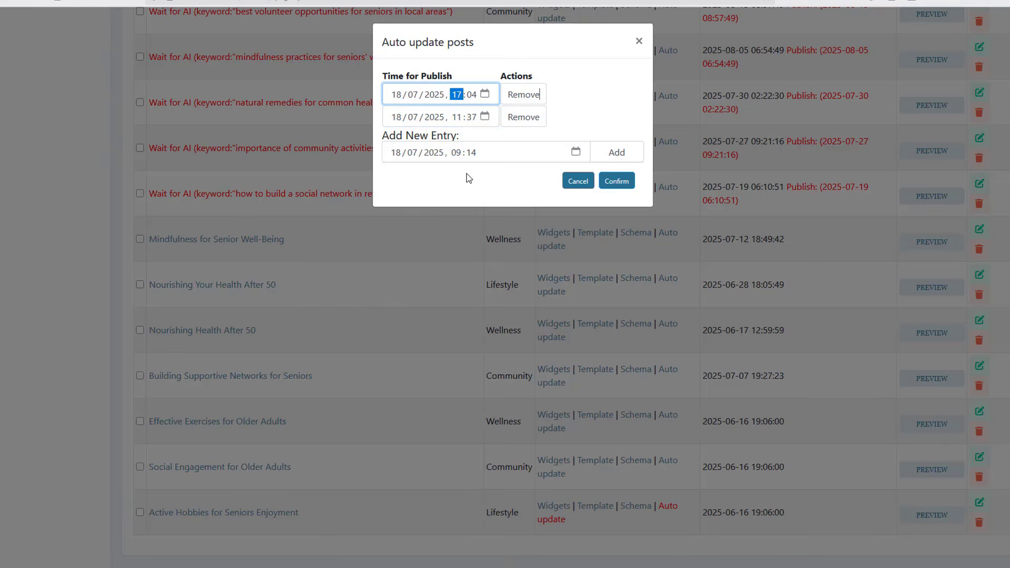
type("09:16")
left_click(458, 117)
type("09")
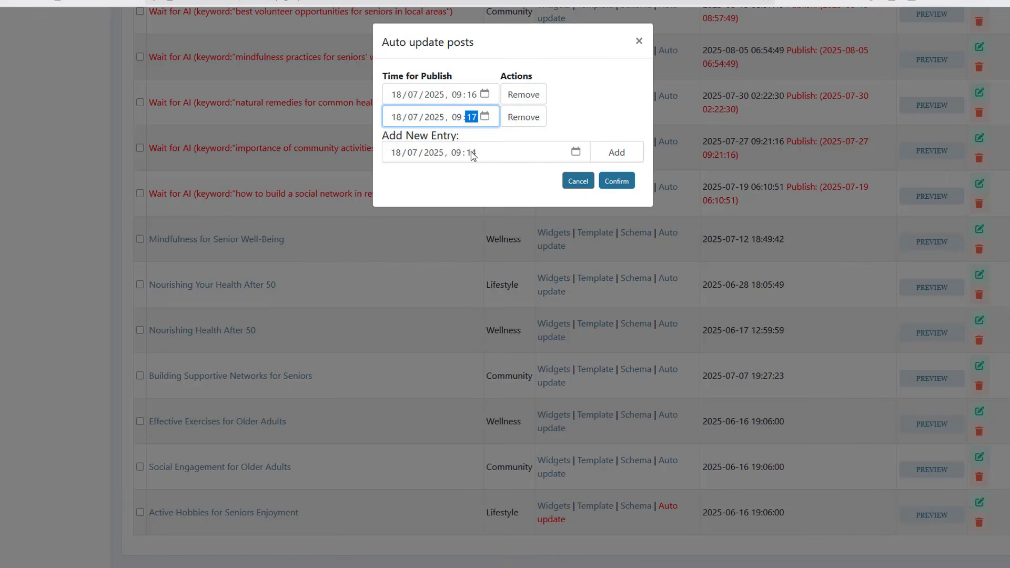
left_click(613, 183)
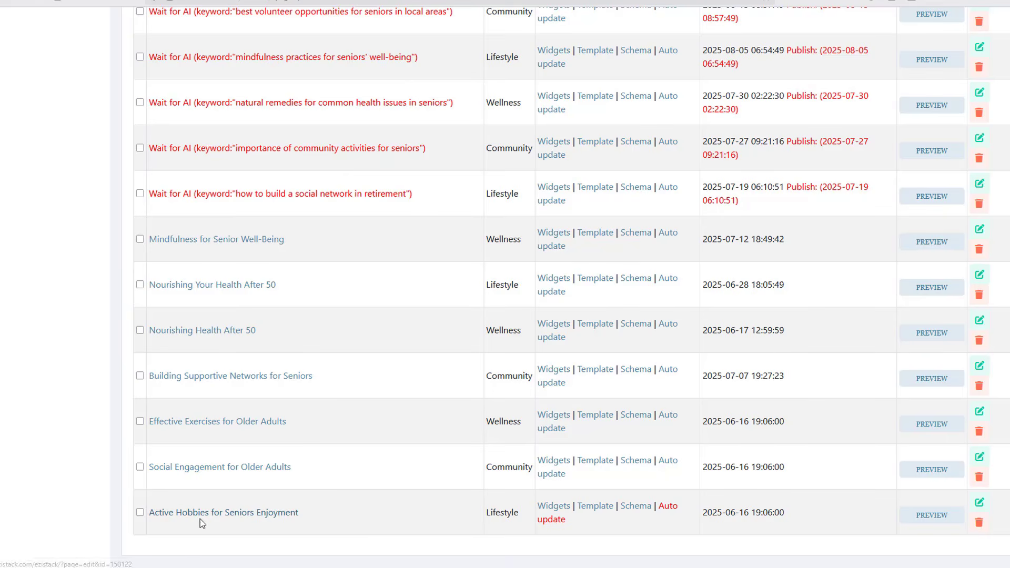
Preview the vitalaginghub.com blog and open the "Active Hobbies for Seniors Enjoyment" post from its older posts.
middle_click(389, 511)
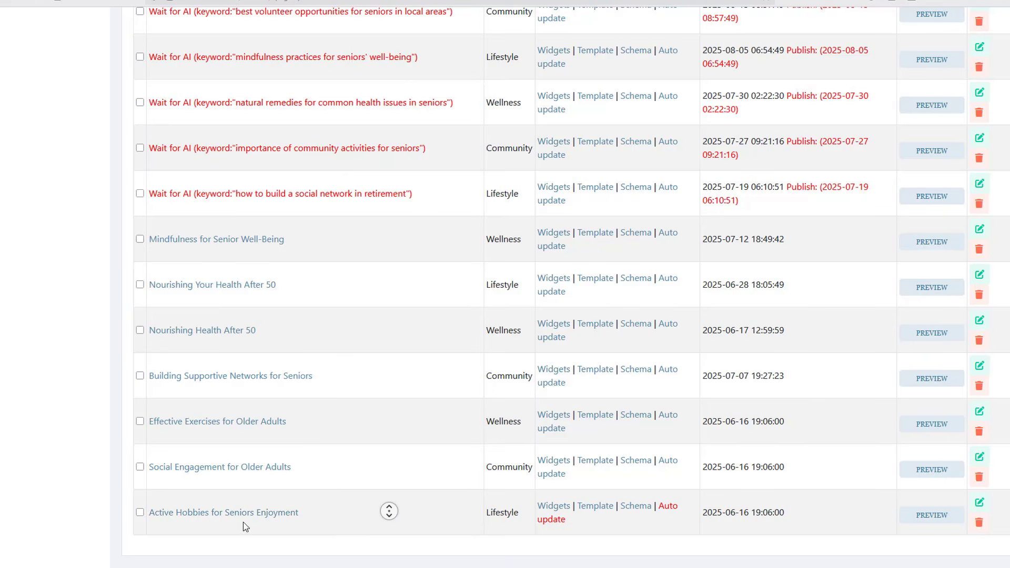
scroll(389, 511, "up", 20)
middle_click(388, 106)
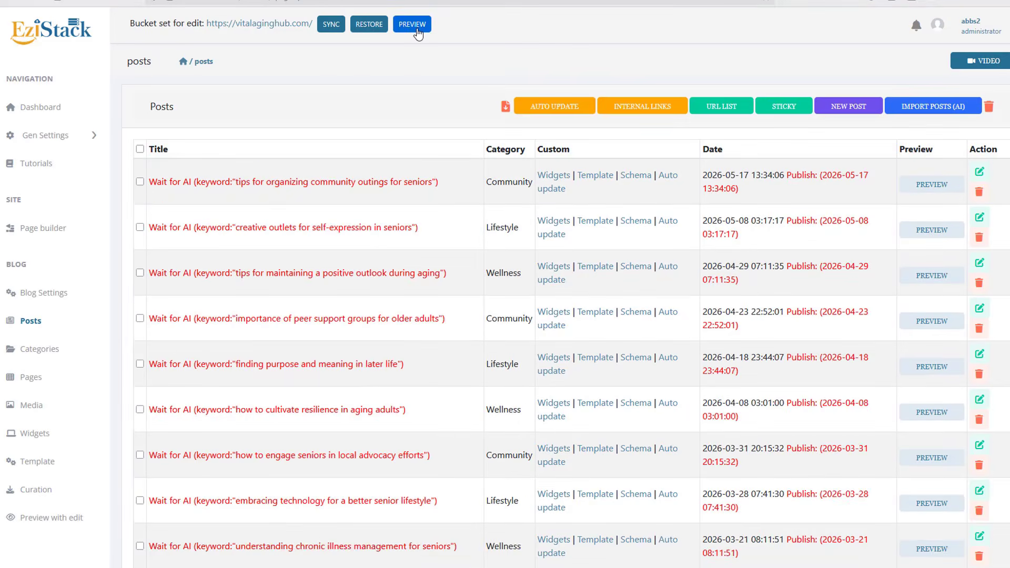
left_click(412, 25)
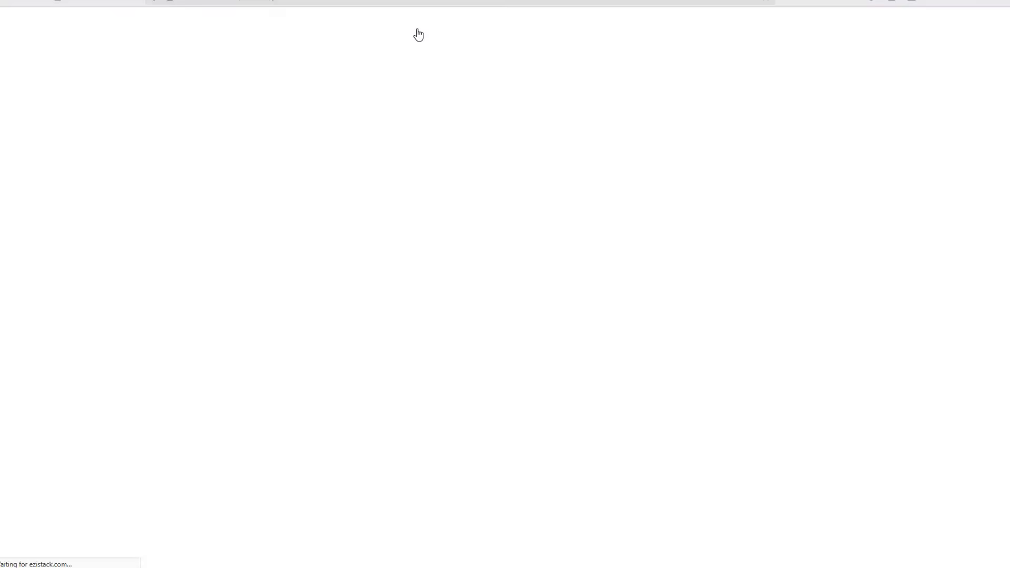
scroll(405, 279, "down", 6)
scroll(403, 279, "down", 9)
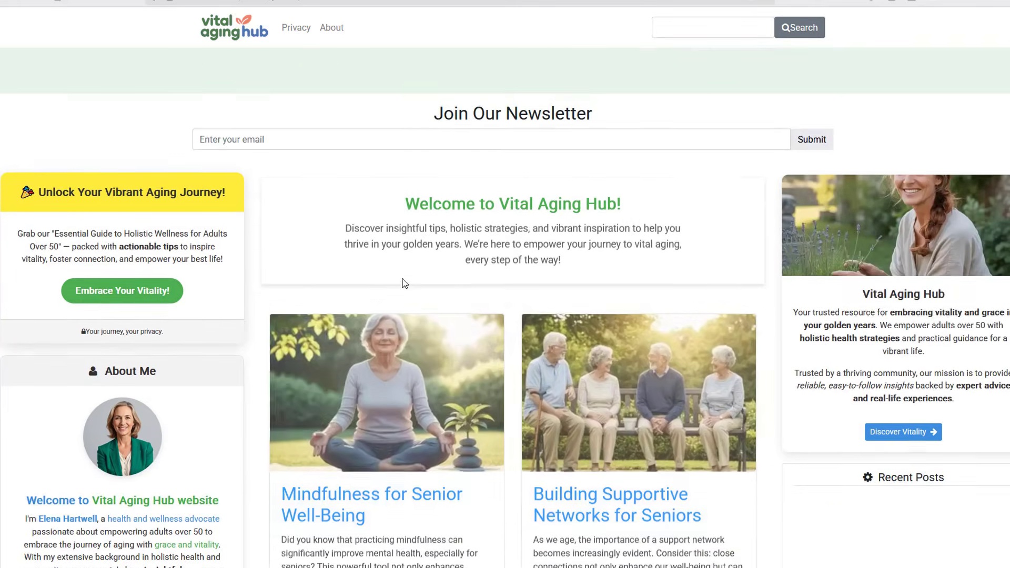
scroll(399, 285, "down", 4)
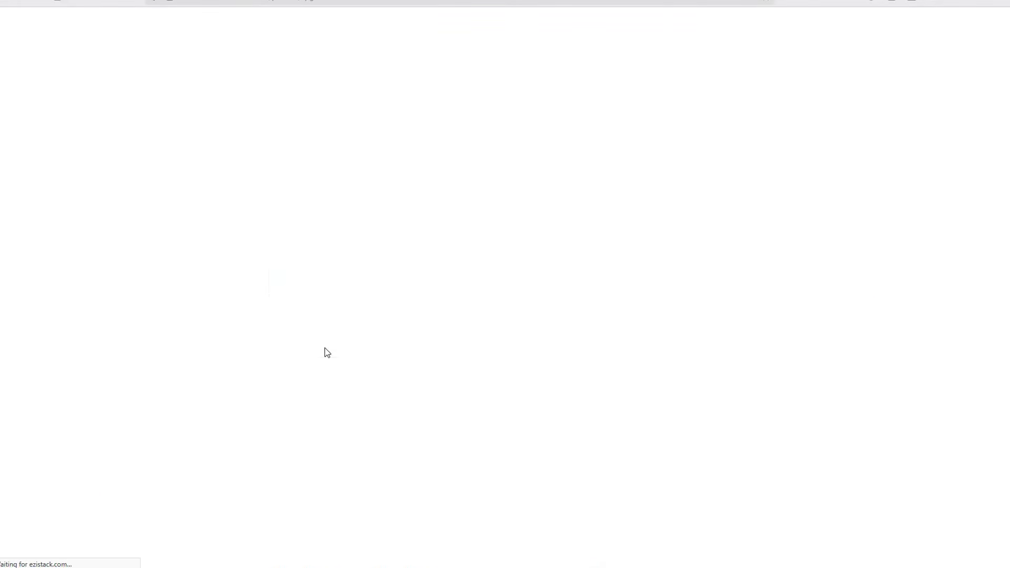
scroll(361, 315, "down", 12)
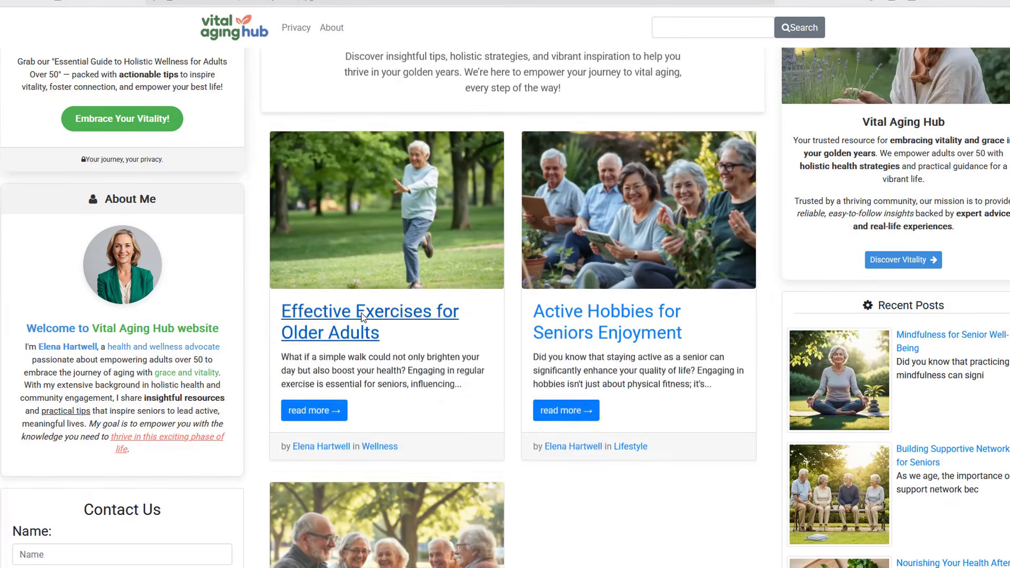
scroll(379, 315, "down", 2)
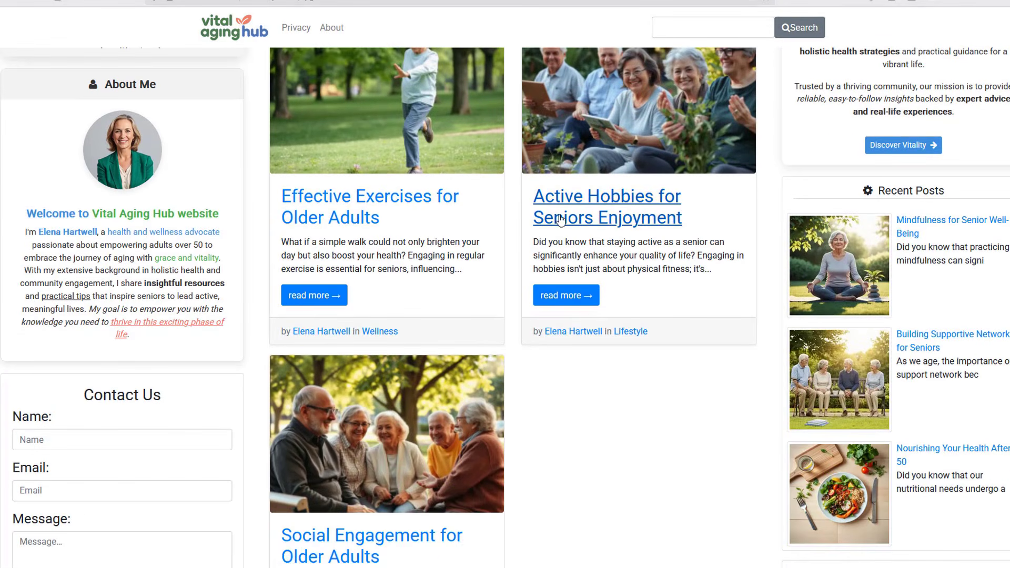
left_click(592, 248)
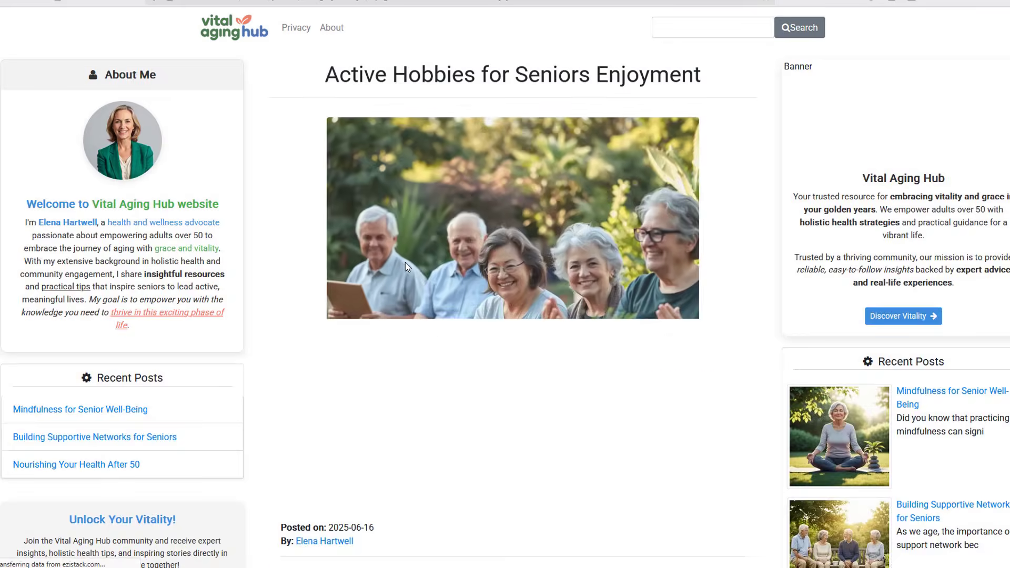
Review the full content of the "Active Hobbies for Seniors Enjoyment" post, including its posting date.
scroll(405, 262, "down", 12)
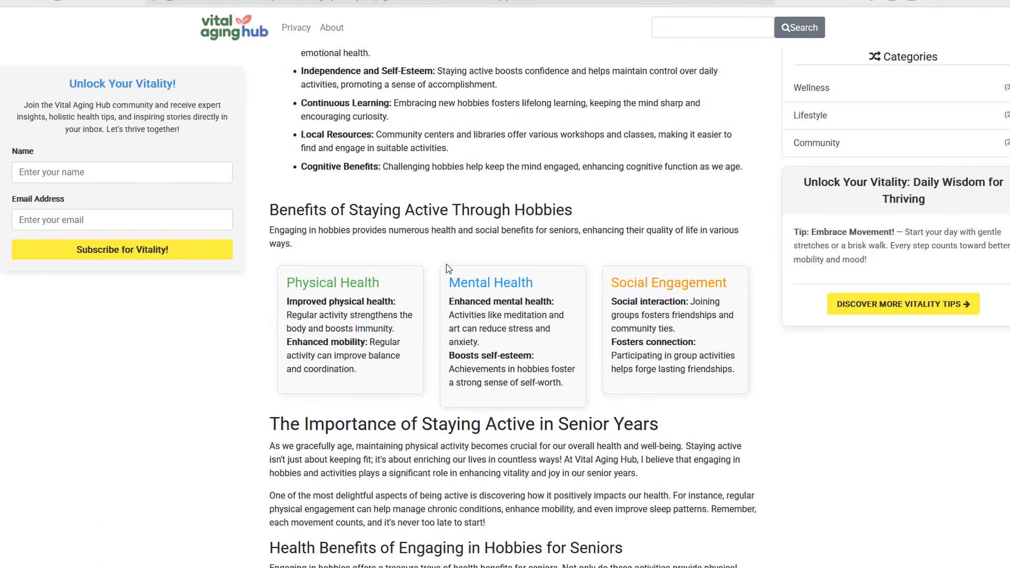
scroll(448, 269, "down", 15)
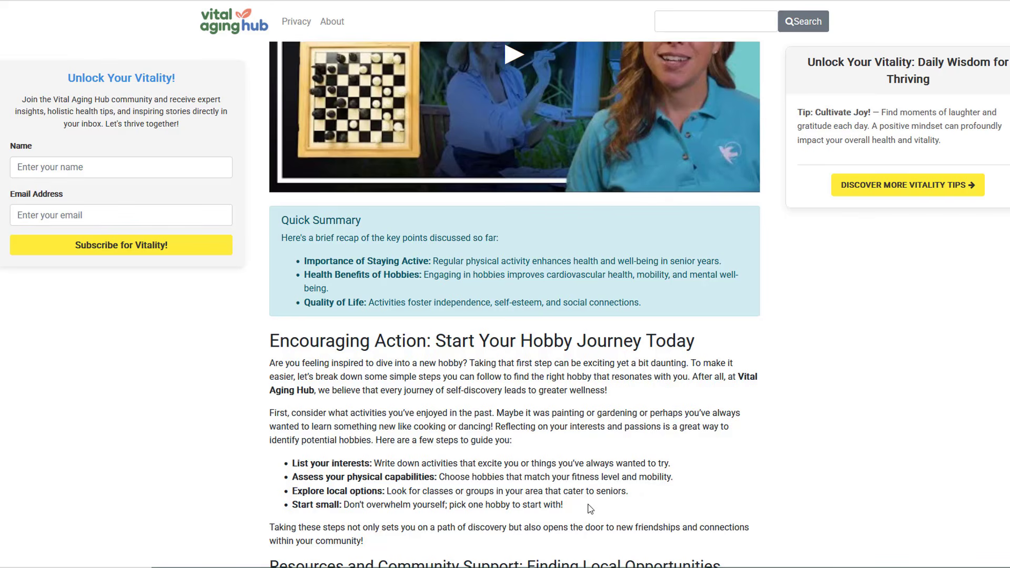
scroll(452, 299, "down", 20)
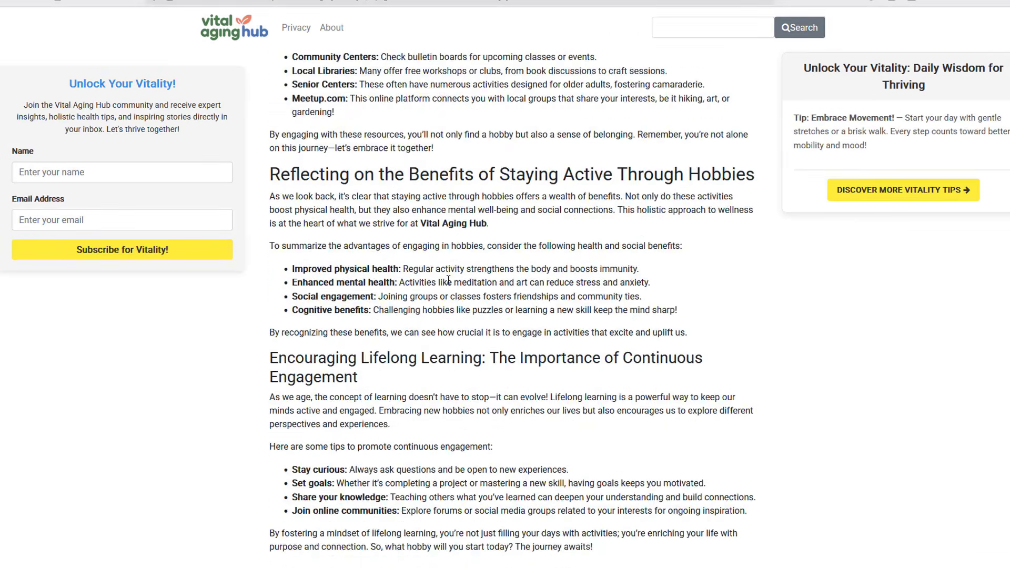
scroll(452, 299, "up", 20)
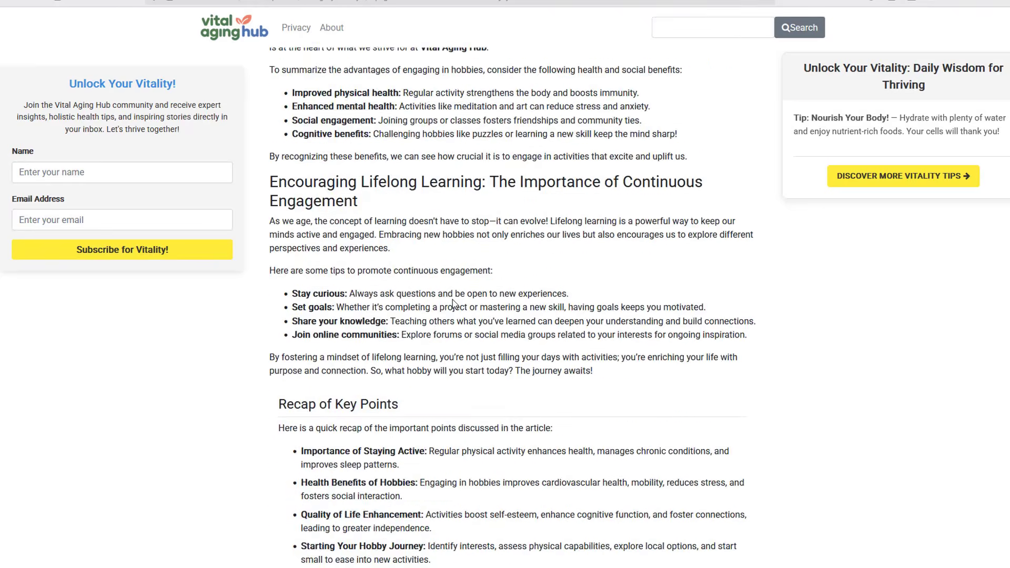
scroll(452, 299, "up", 15)
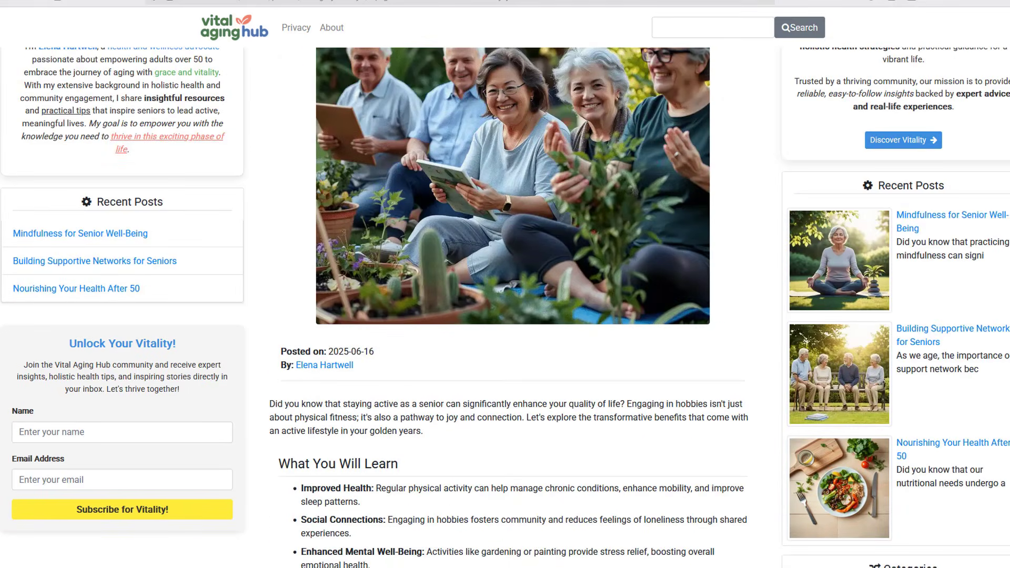
Reload the post and examine its posting date and the "Updated Content & Research Findings" section.
left_click(263, 1)
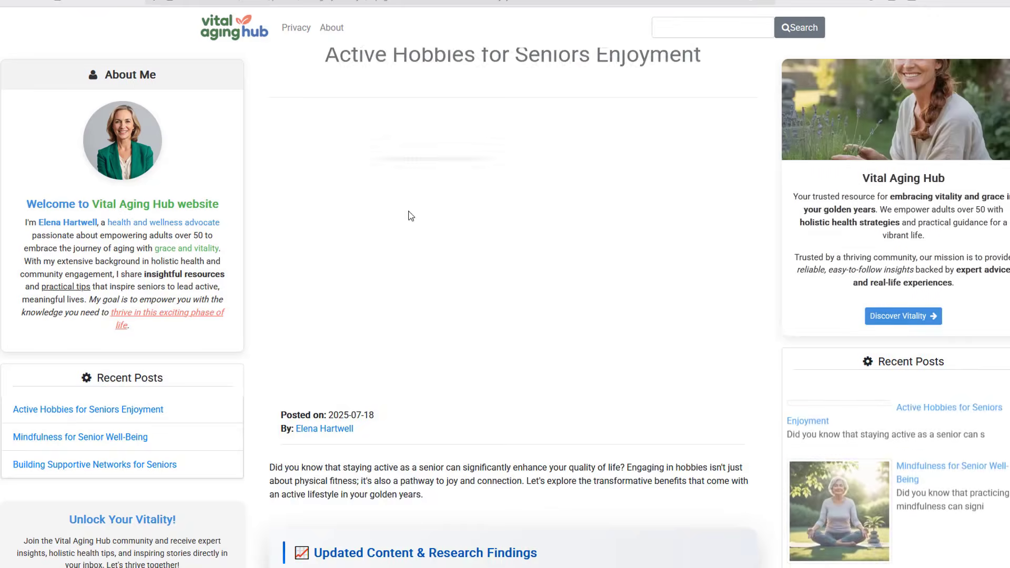
scroll(347, 233, "down", 1)
scroll(346, 232, "down", 5)
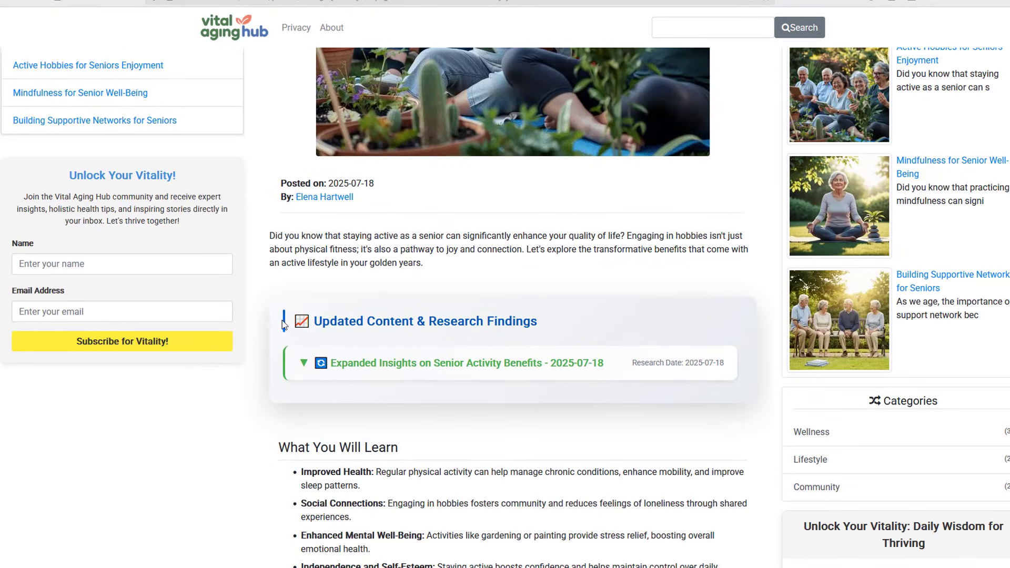
left_click_drag(283, 324, 512, 322)
left_click(513, 321)
scroll(525, 334, "down", 2)
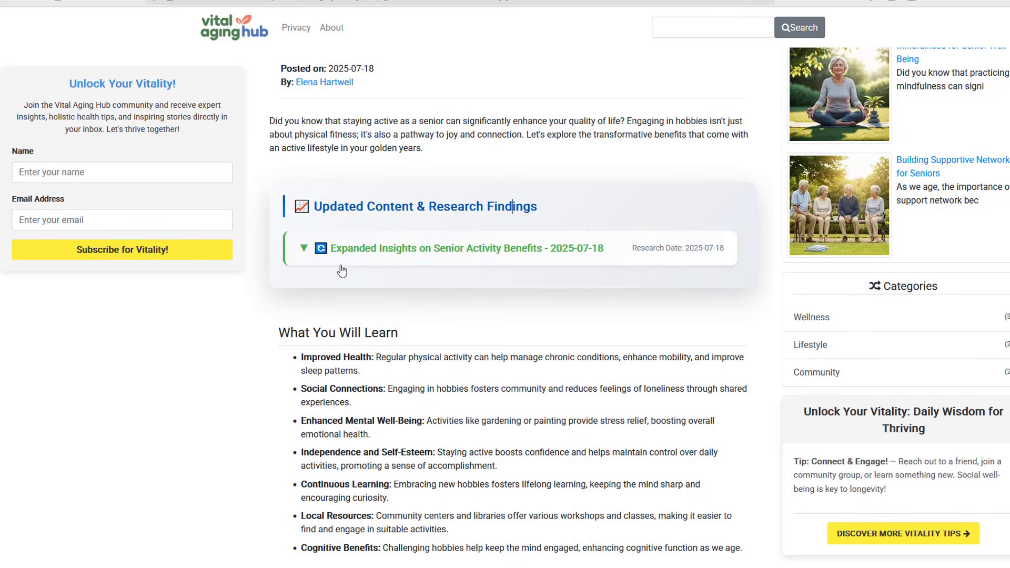
Expand the "Expanded Insights on Senior Activity Benefits" update, read through its findings, and collapse it.
left_click(303, 249)
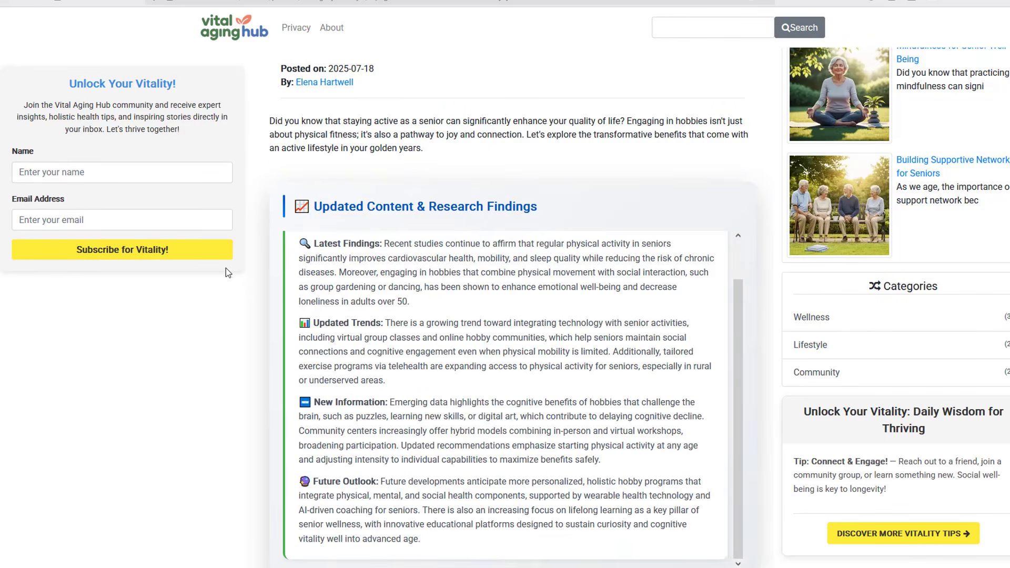
scroll(323, 226, "up", 1)
scroll(337, 307, "down", 2)
scroll(337, 307, "up", 1)
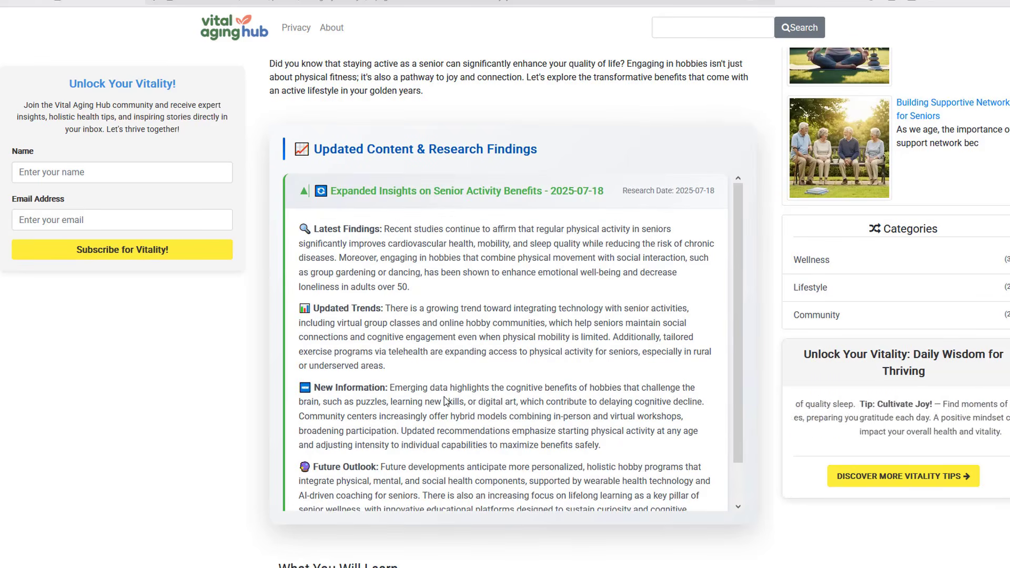
scroll(447, 402, "down", 1)
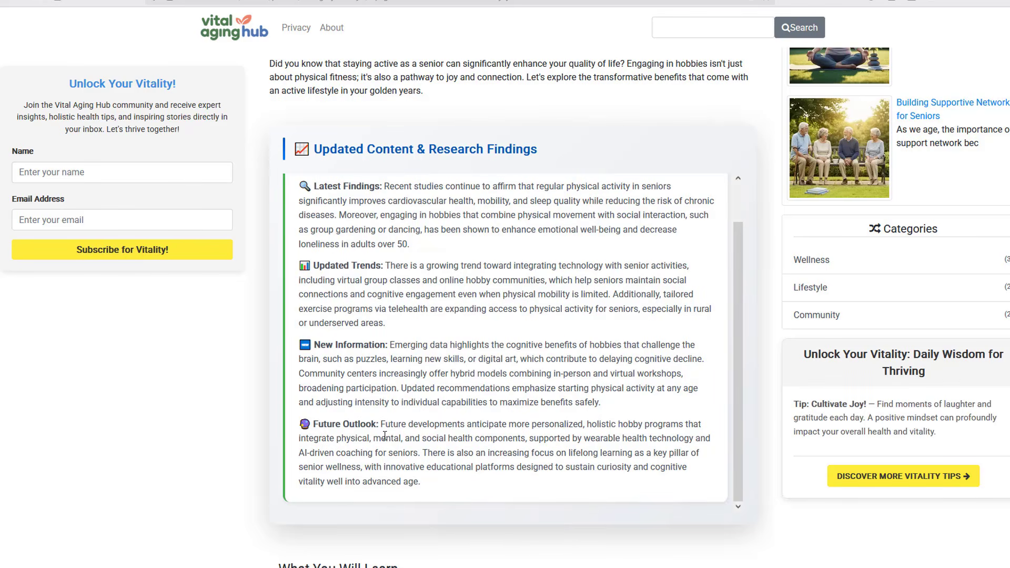
scroll(398, 284, "up", 1)
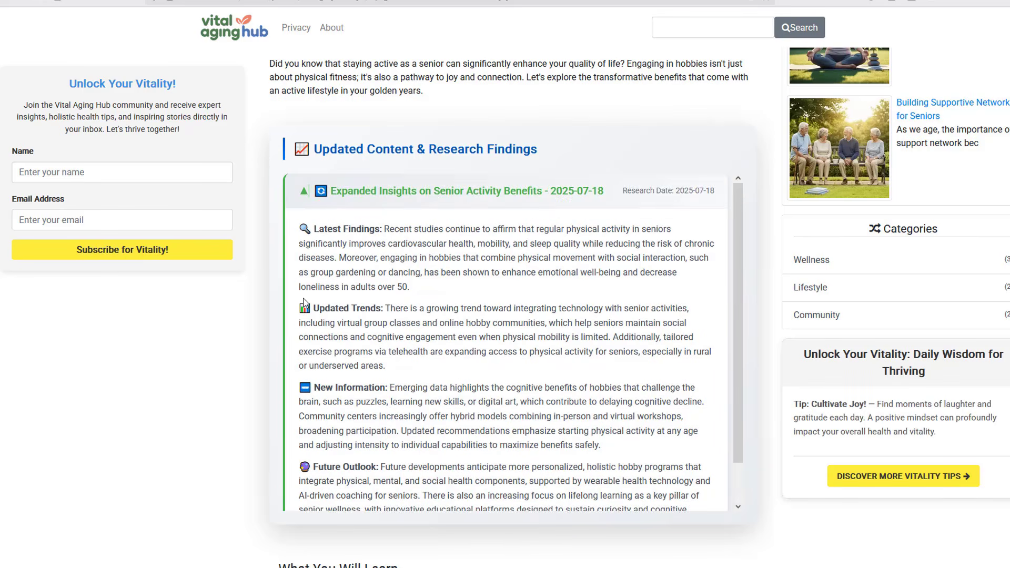
left_click(306, 194)
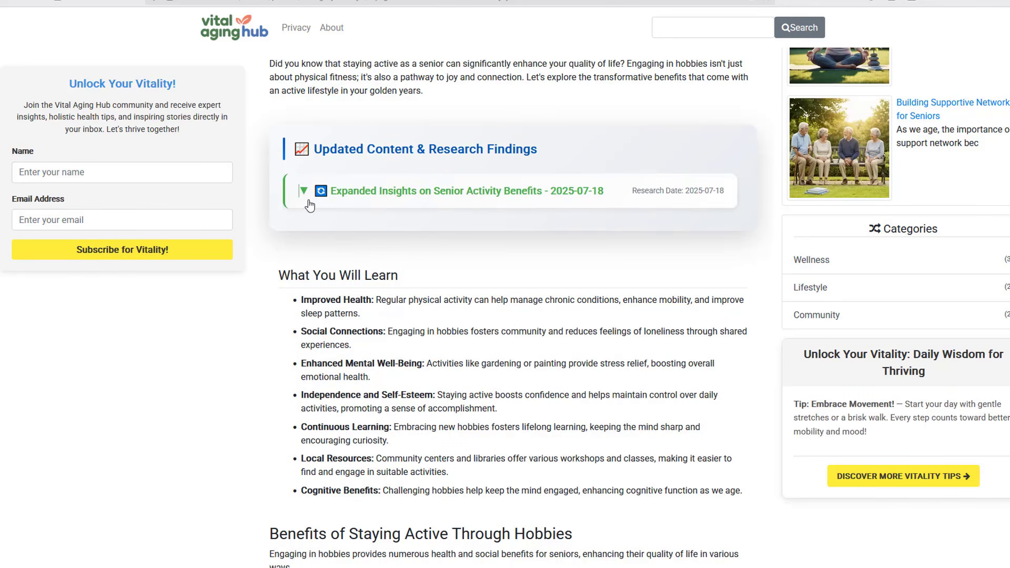
scroll(439, 349, "up", 3)
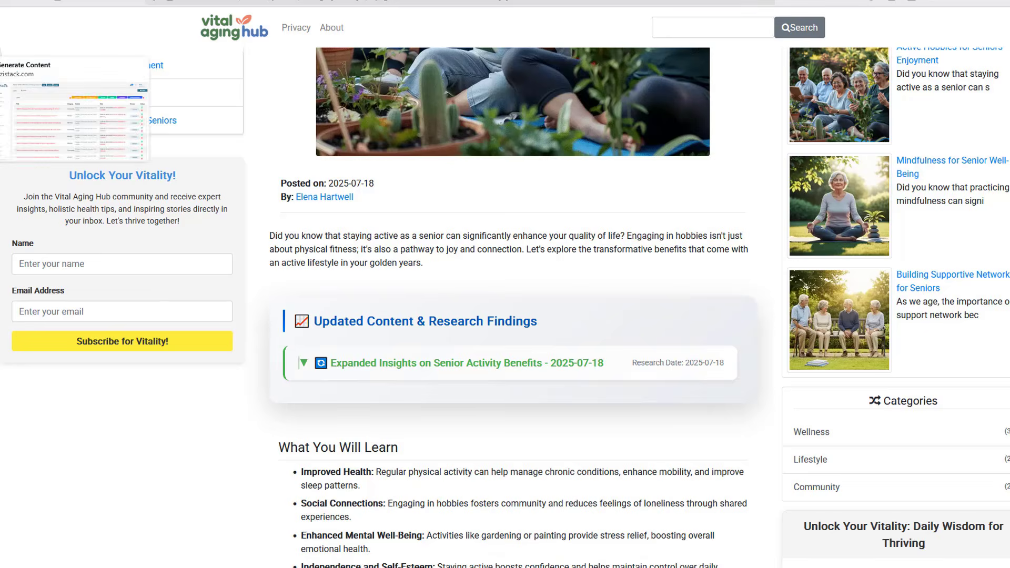
Check EziStack's posts page for notifications, then return to the blog post and reload it to check for the second update.
left_click(52, 1)
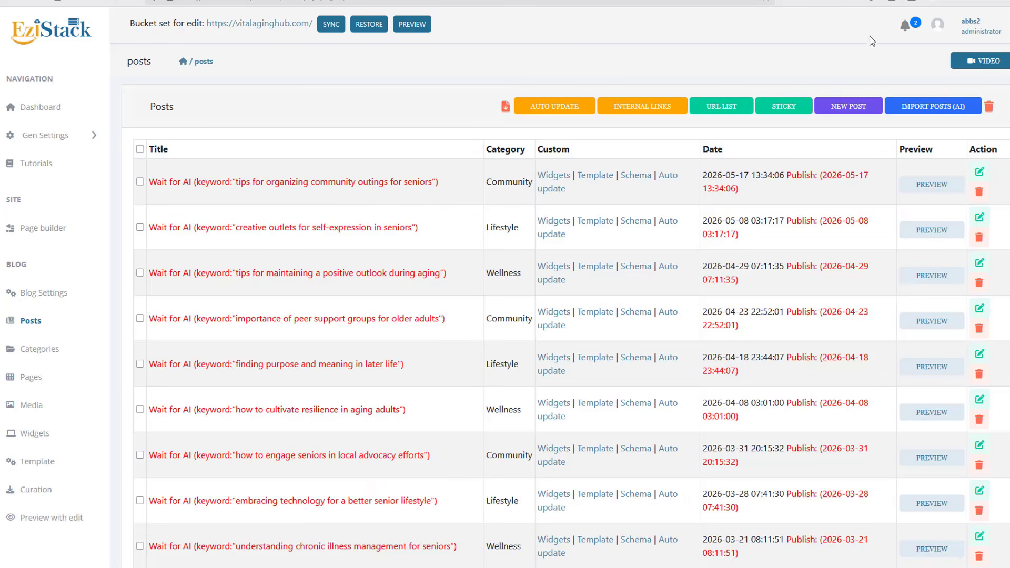
left_click(178, 1)
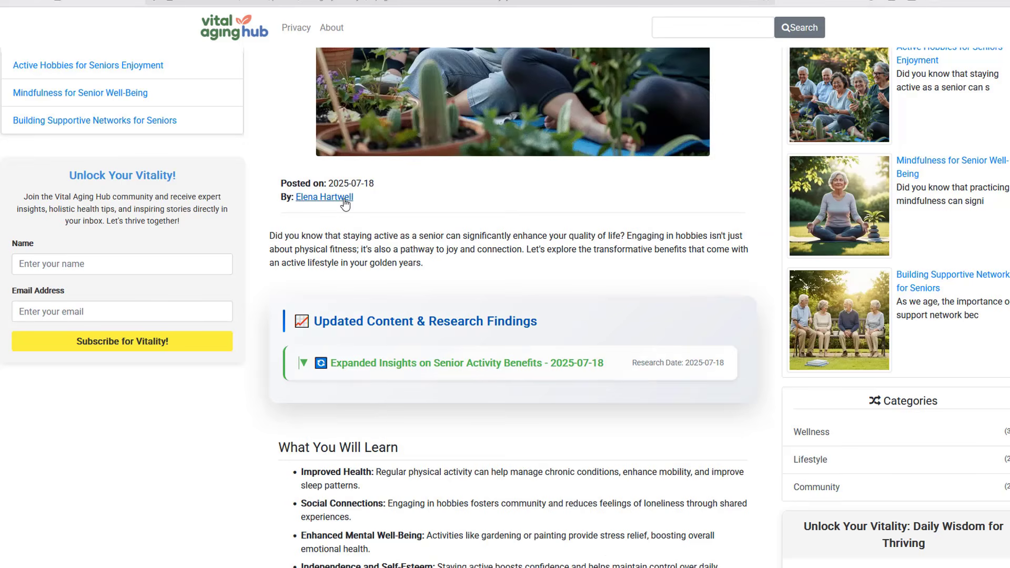
key("F5")
scroll(316, 184, "up", 8)
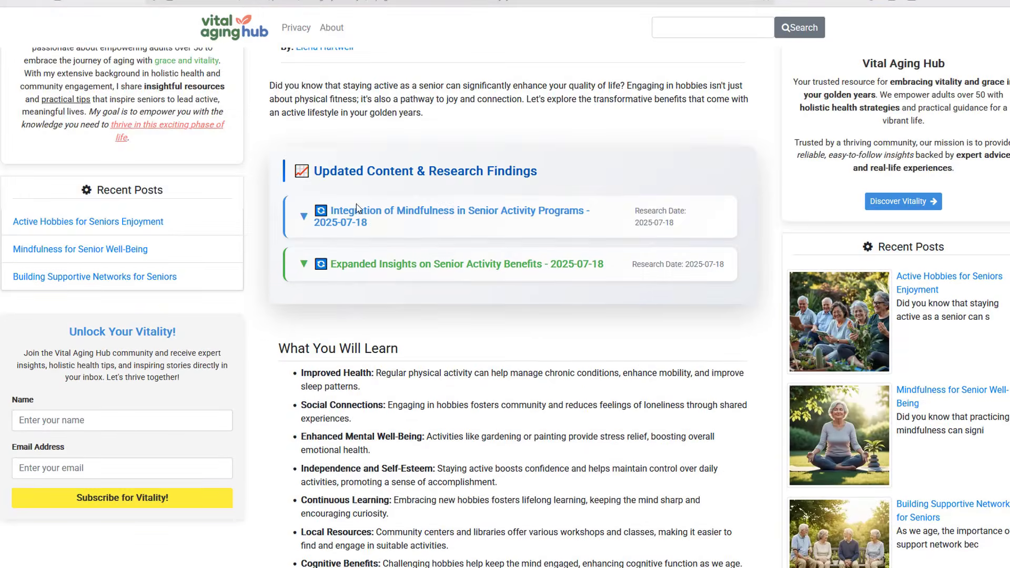
scroll(276, 165, "down", 3)
scroll(276, 166, "down", 4)
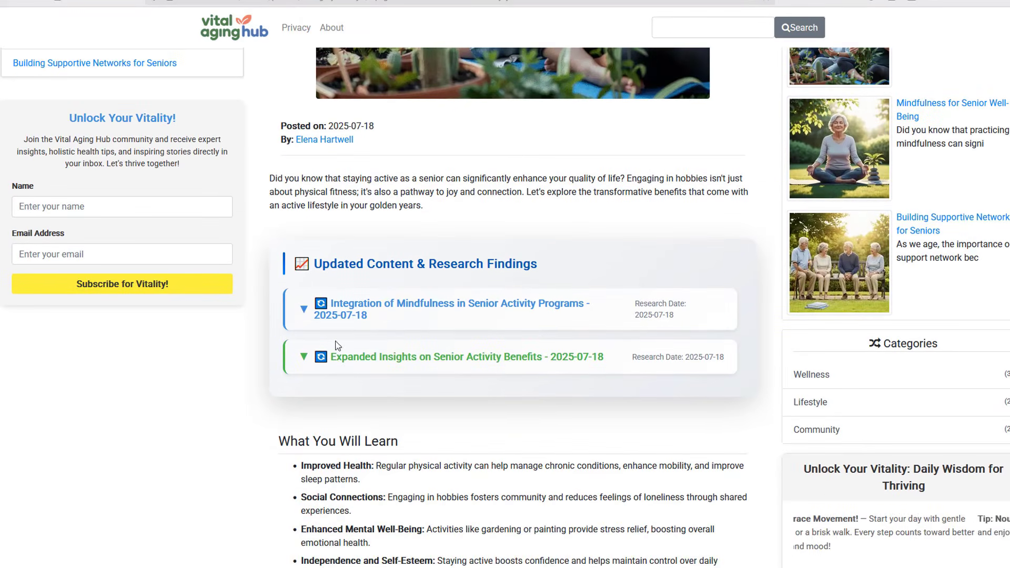
Expand the "Integration of Mindfulness in Senior Activity Programs" update, read its findings, and collapse it.
left_click(304, 314)
scroll(358, 368, "down", 2)
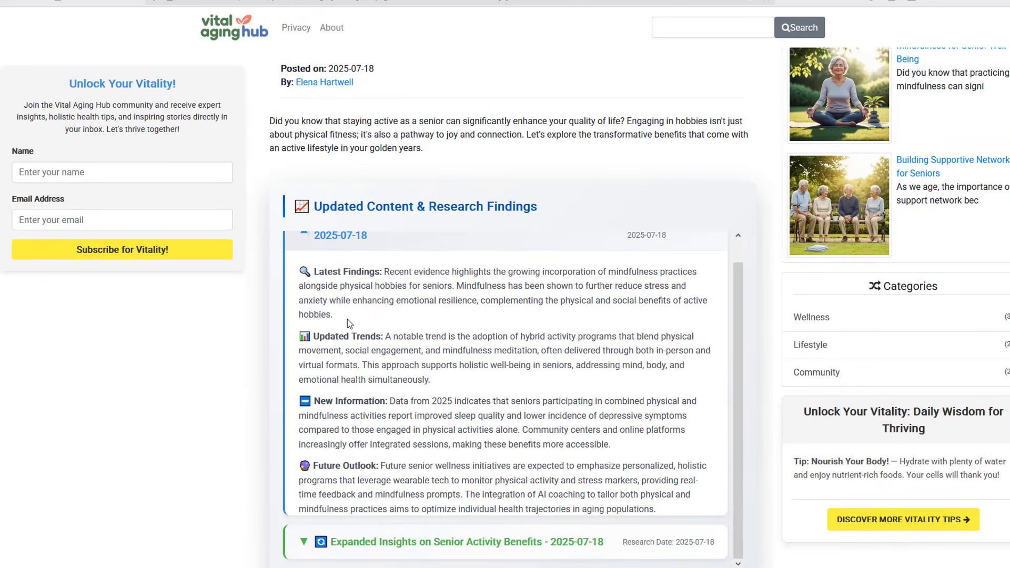
left_click(309, 244)
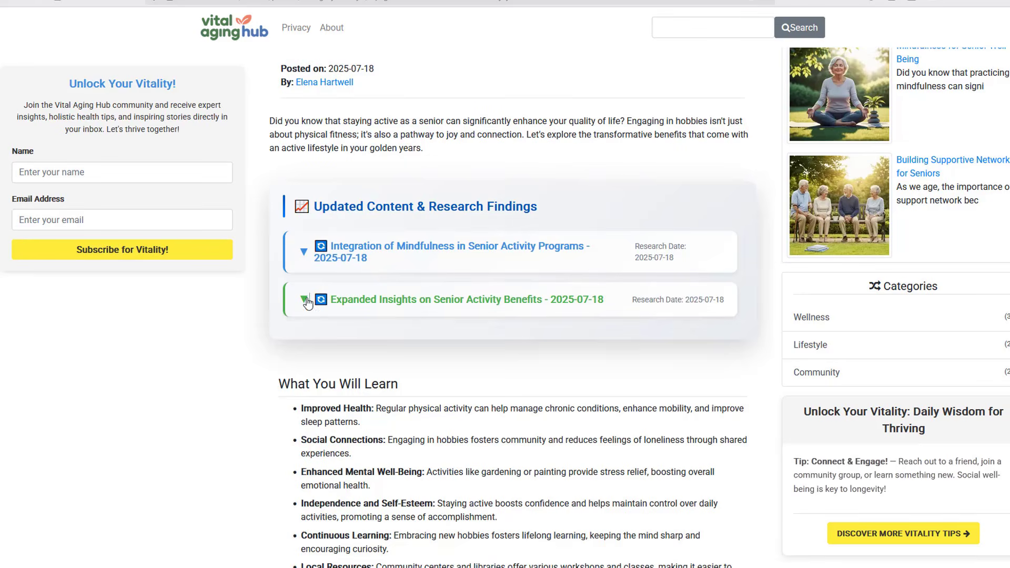
Reopen the "Expanded Insights on Senior Activity Benefits" update in the live post, review its latest findings, and collapse it.
left_click(305, 299)
scroll(328, 335, "down", 2)
scroll(329, 335, "up", 2)
left_click(306, 298)
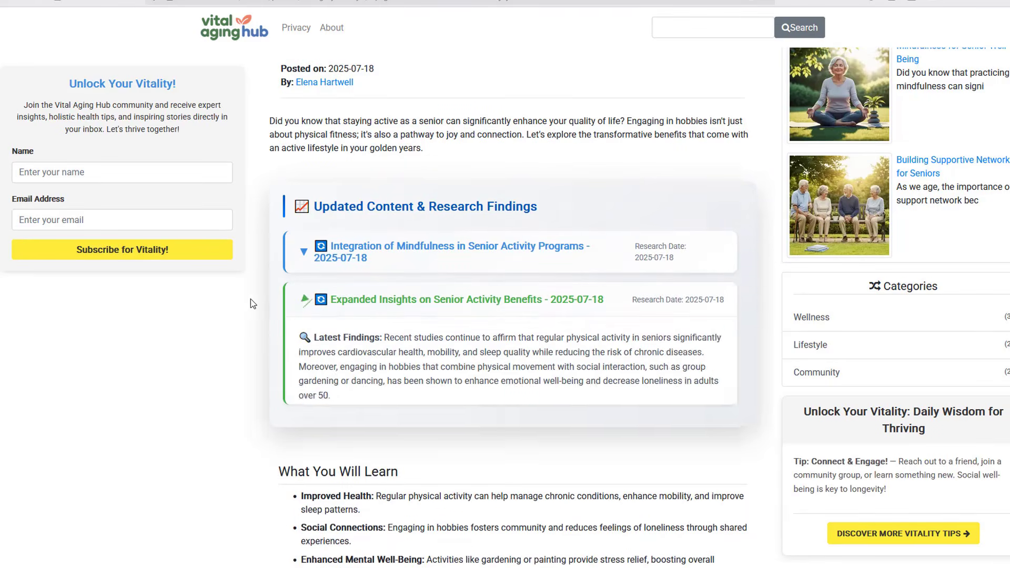
scroll(247, 316, "down", 2)
scroll(273, 344, "up", 2)
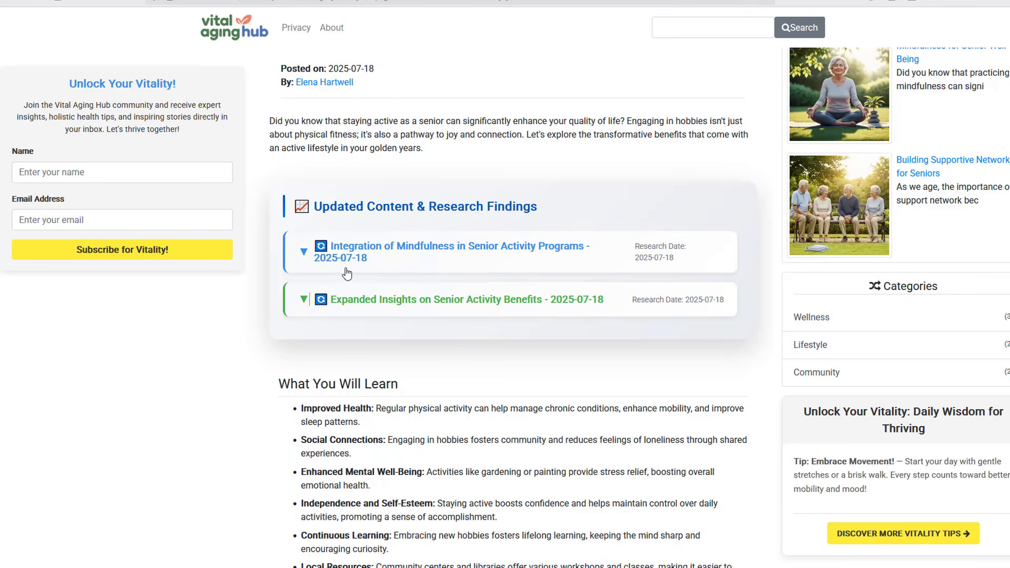
scroll(503, 273, "up", 2)
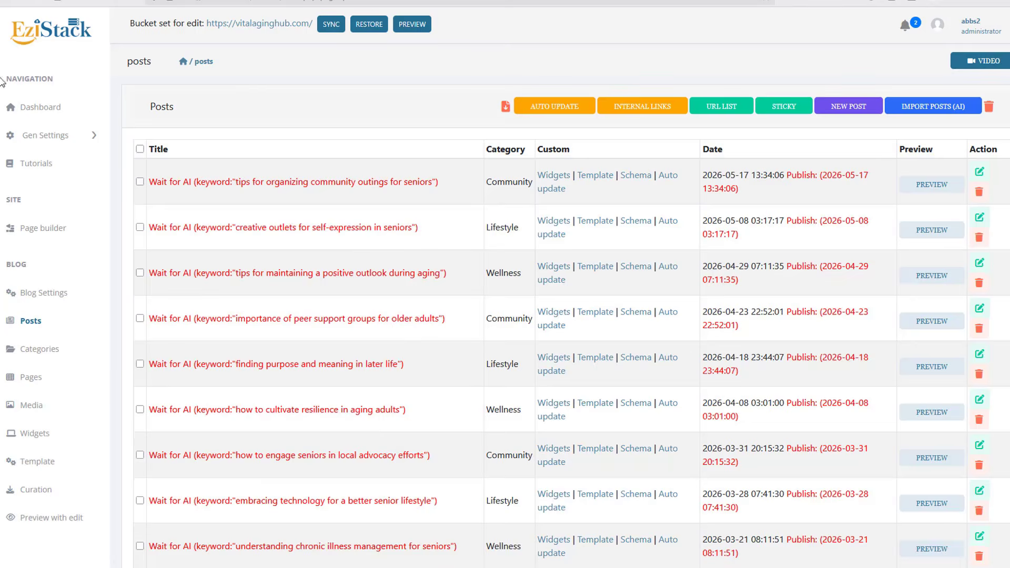
Switch to EziStack, reload the posts list, and look over the published posts at its end.
middle_click(325, 79)
scroll(343, 283, "down", 20)
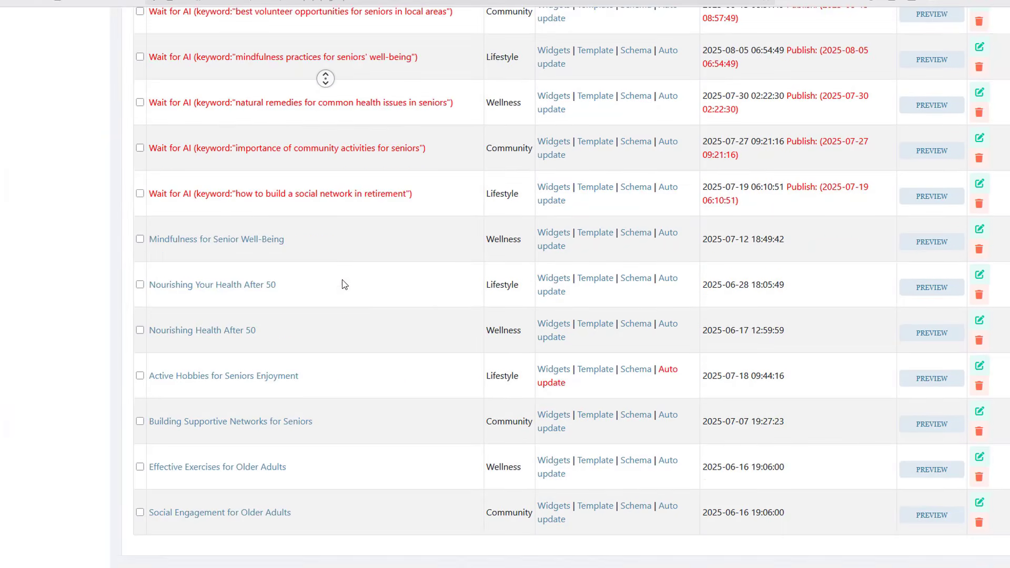
middle_click(329, 265)
scroll(103, 136, "up", 20)
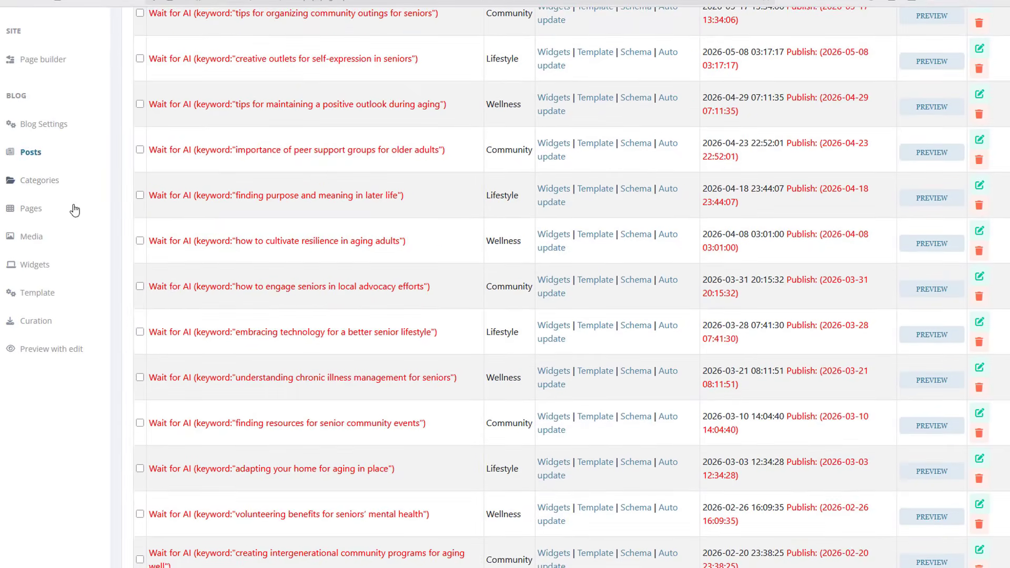
left_click(30, 152)
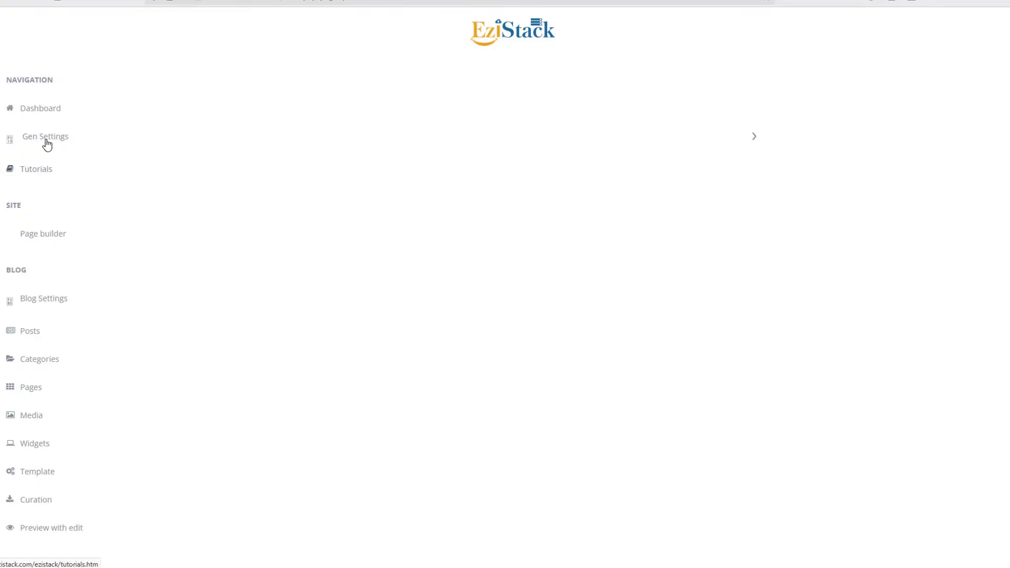
scroll(371, 83, "down", 15)
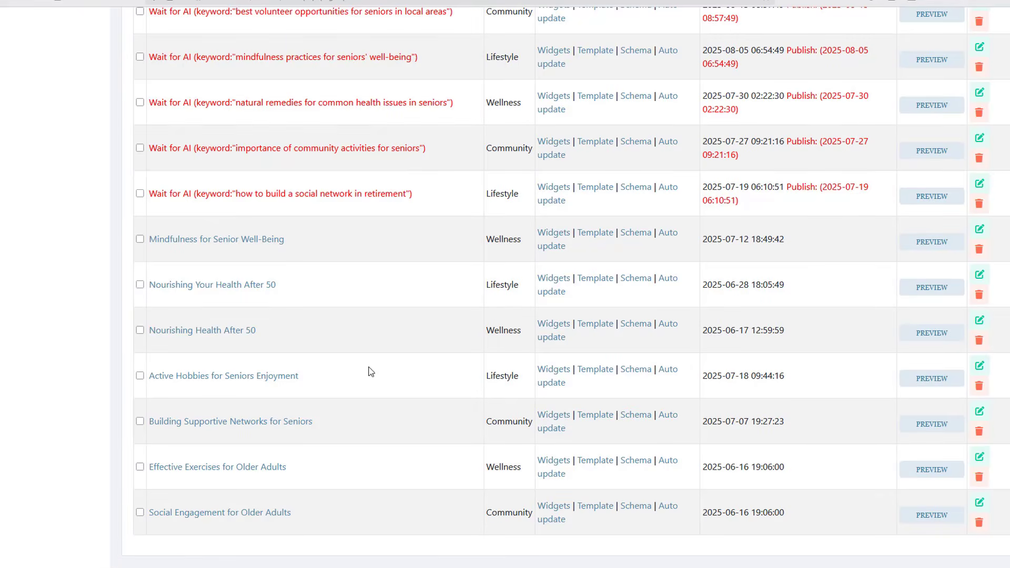
Bulk-schedule auto updates for the seven published posts, "Mindfulness for Senior Well-Being" to "Social Engagement for Older Adults", adjusting the week interval and keeping 3 times.
left_click(140, 239)
left_click(140, 284)
left_click(140, 466)
left_click(140, 513)
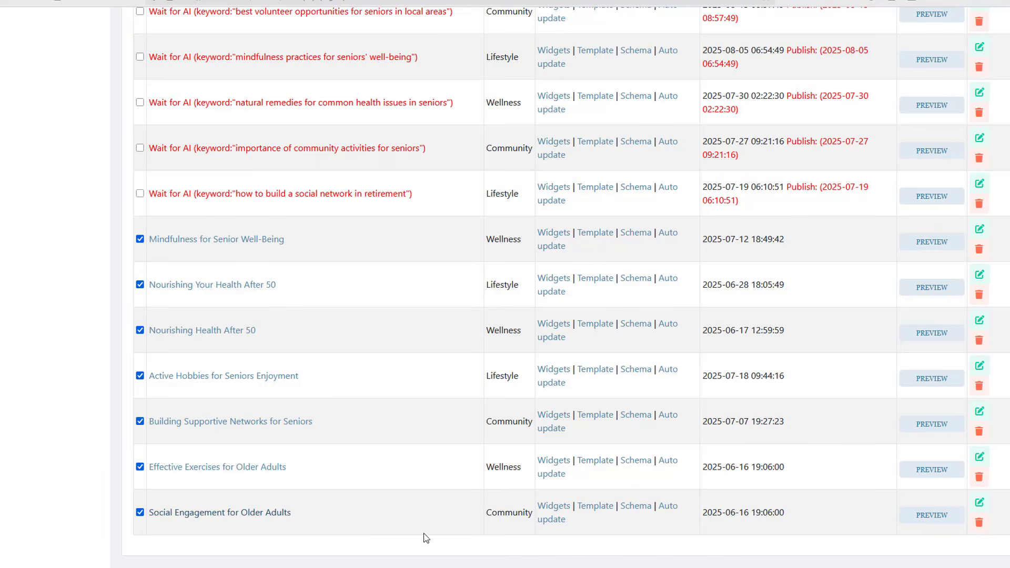
left_click(438, 534)
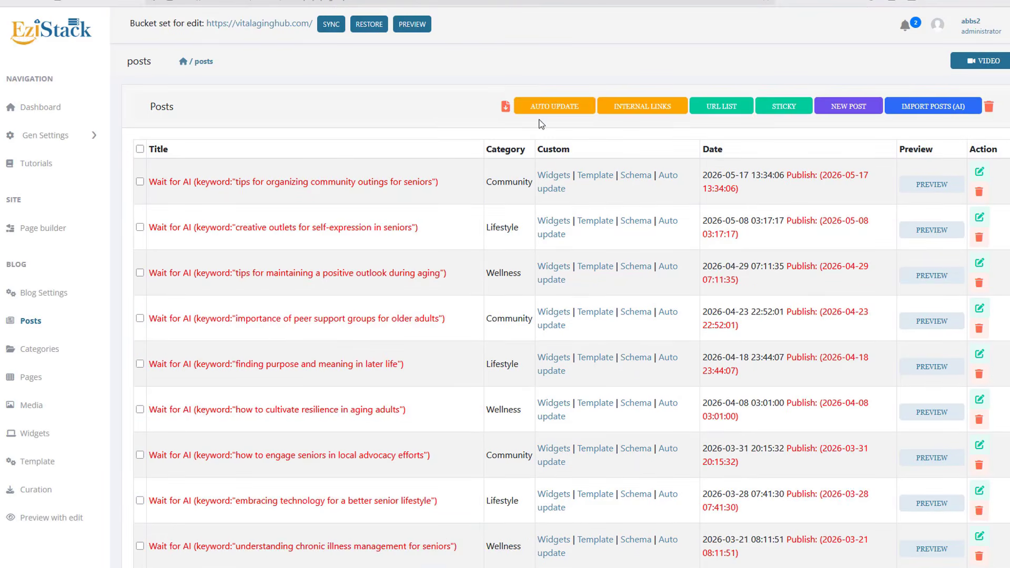
left_click(550, 109)
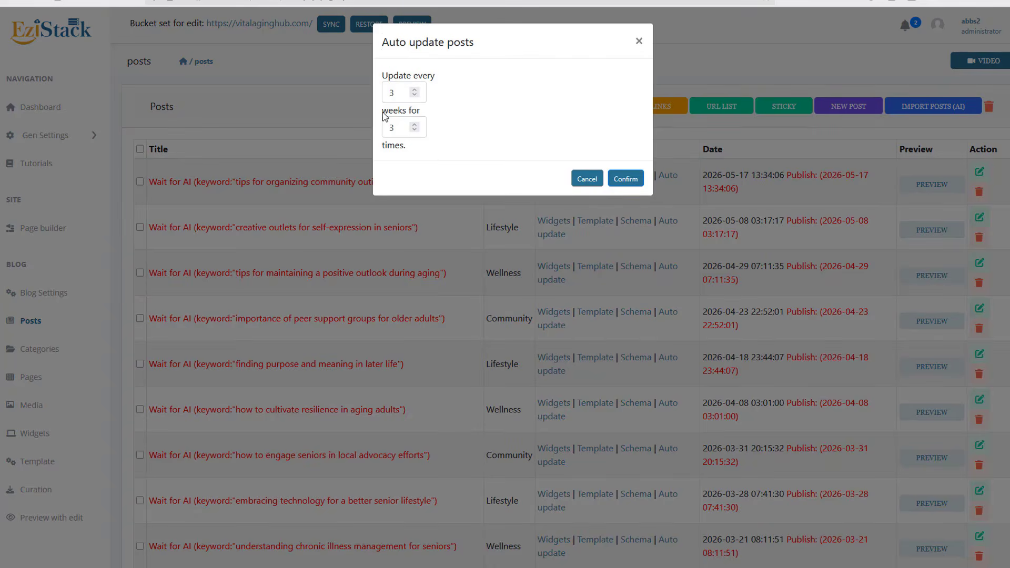
left_click(415, 90)
left_click(618, 181)
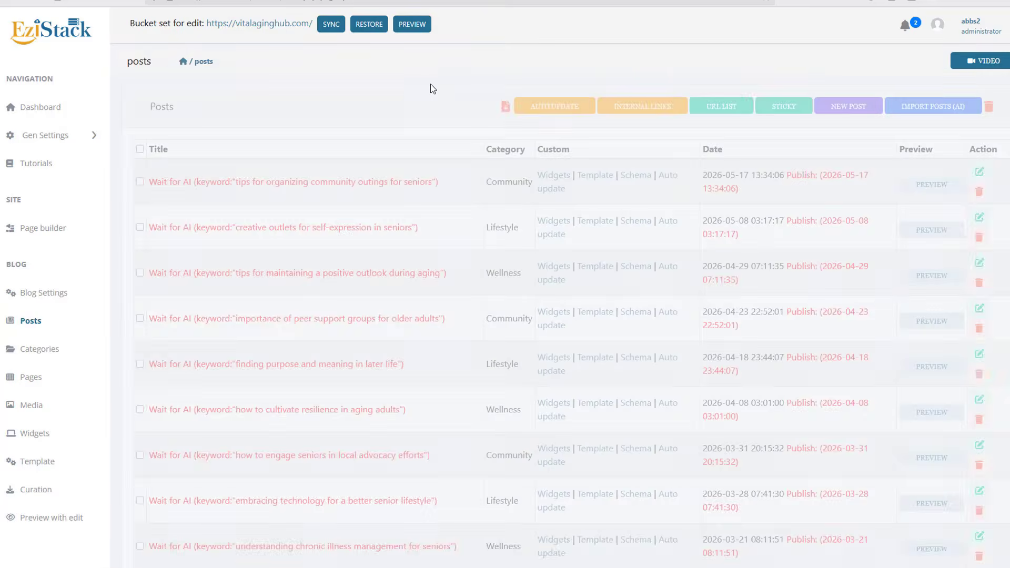
Check the published posts' auto-update flags and view the scheduled update times for "Mindfulness for Senior Well-Being".
middle_click(431, 84)
middle_click(442, 372)
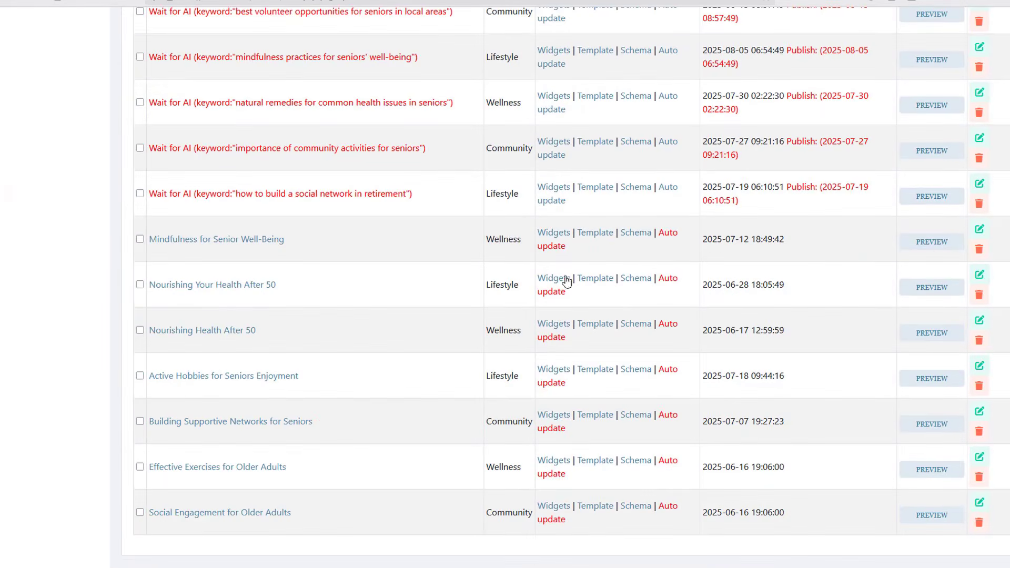
left_click(560, 251)
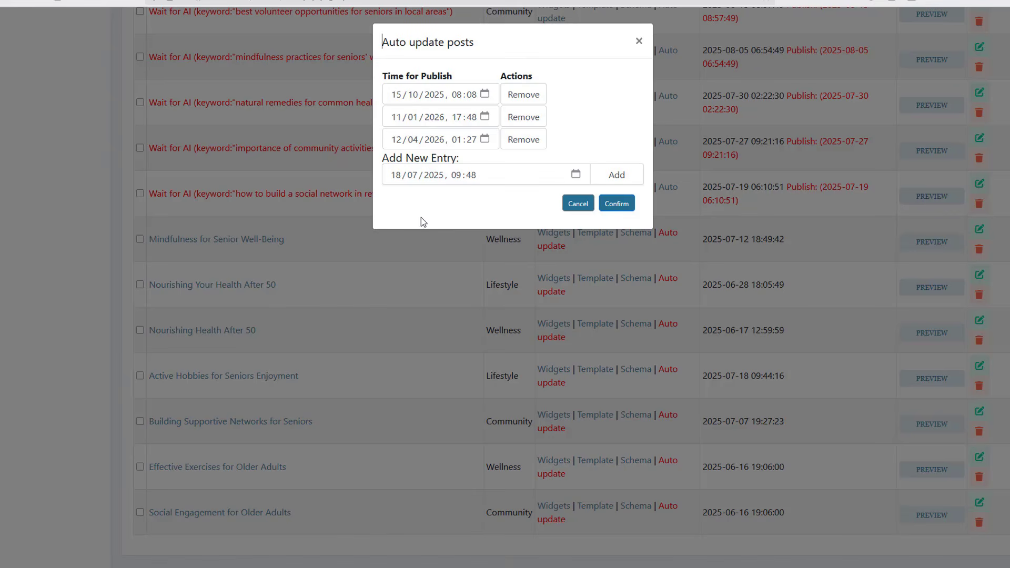
left_click(413, 278)
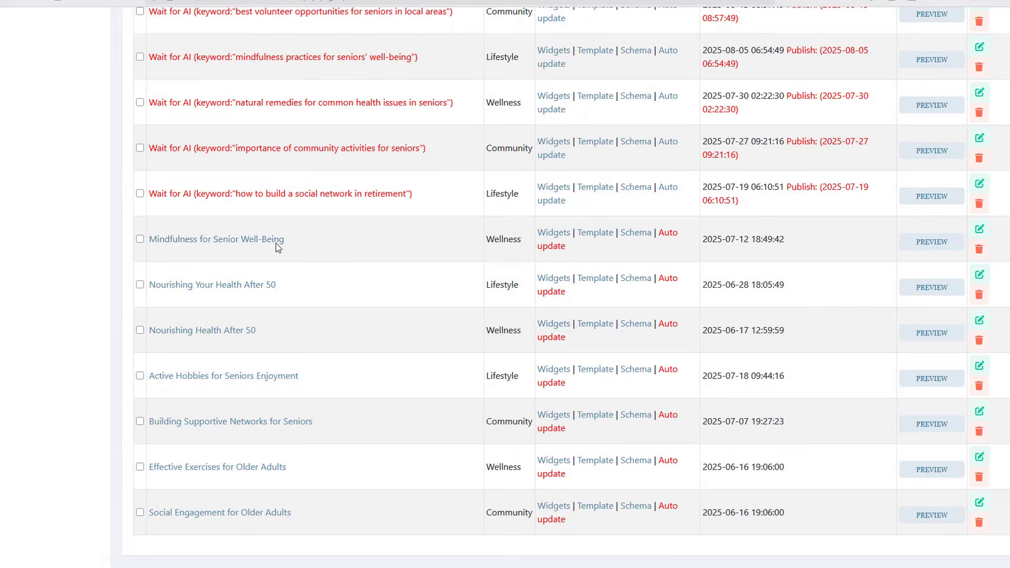
left_click(252, 239)
Start a new curation template and check its available categories, keeping Wellness.
scroll(361, 311, "up", 3)
scroll(361, 311, "up", 2)
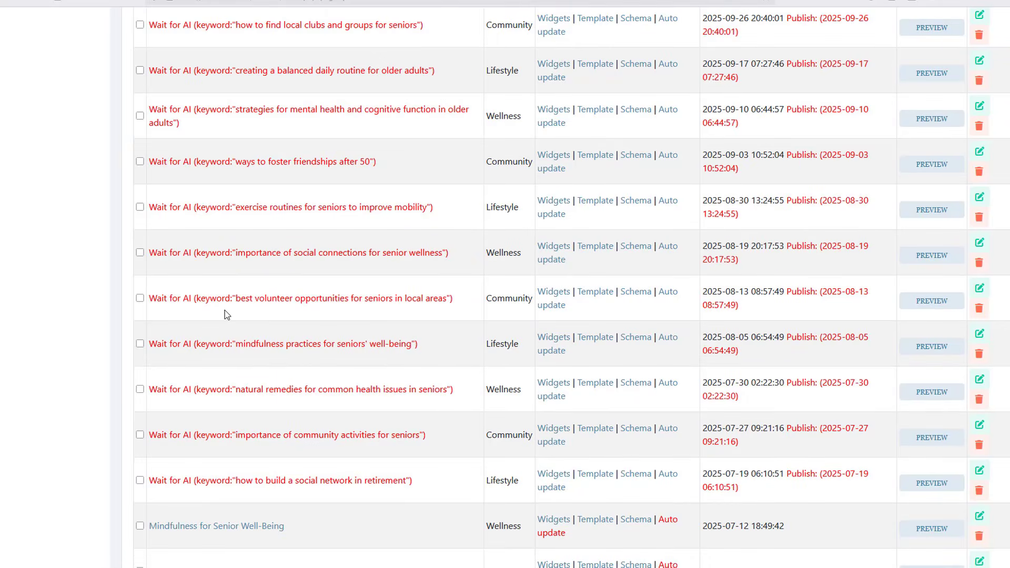
scroll(226, 313, "up", 20)
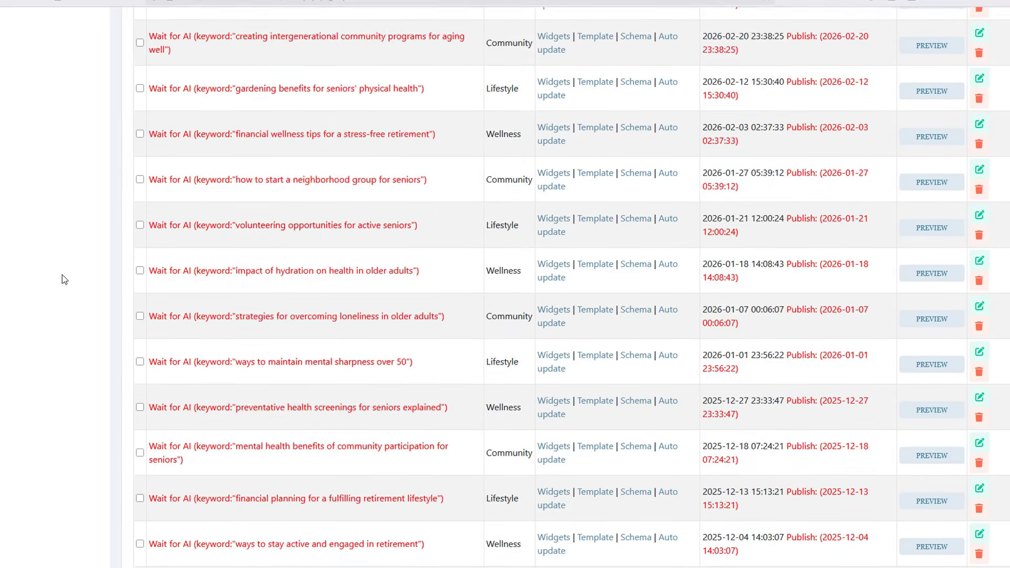
scroll(62, 278, "up", 8)
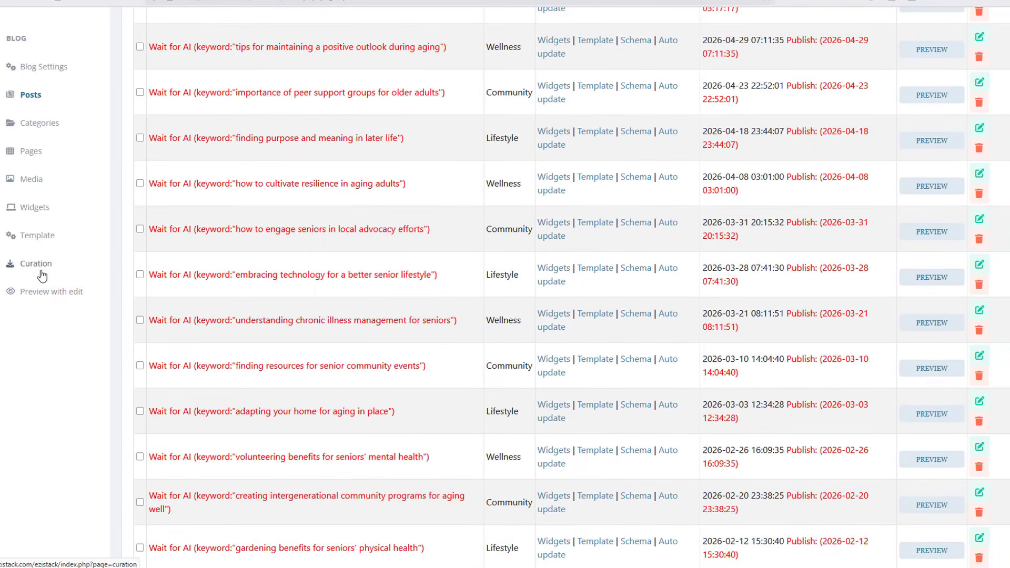
left_click(42, 275)
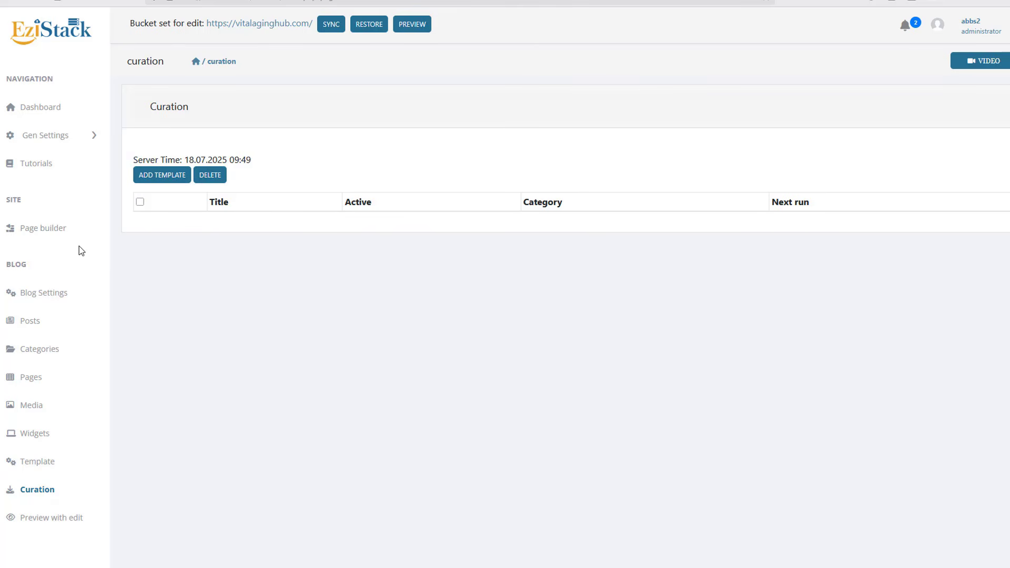
left_click(148, 178)
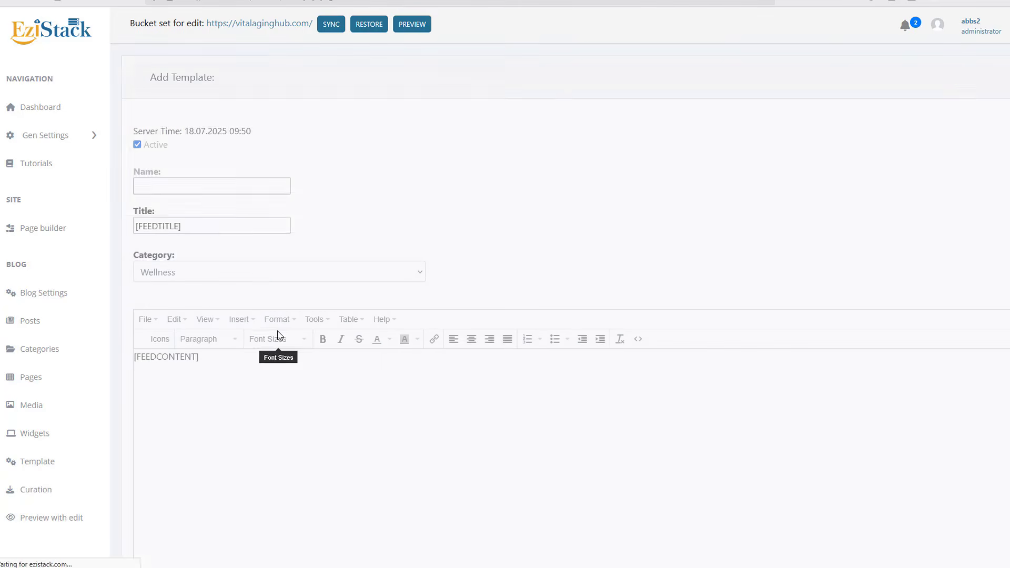
left_click(188, 277)
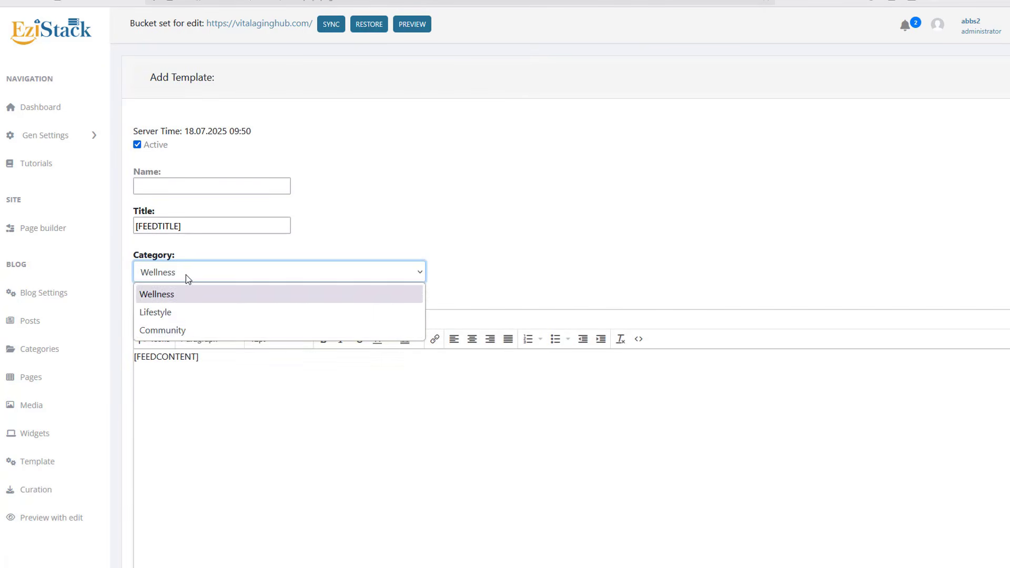
left_click(415, 243)
scroll(418, 248, "down", 3)
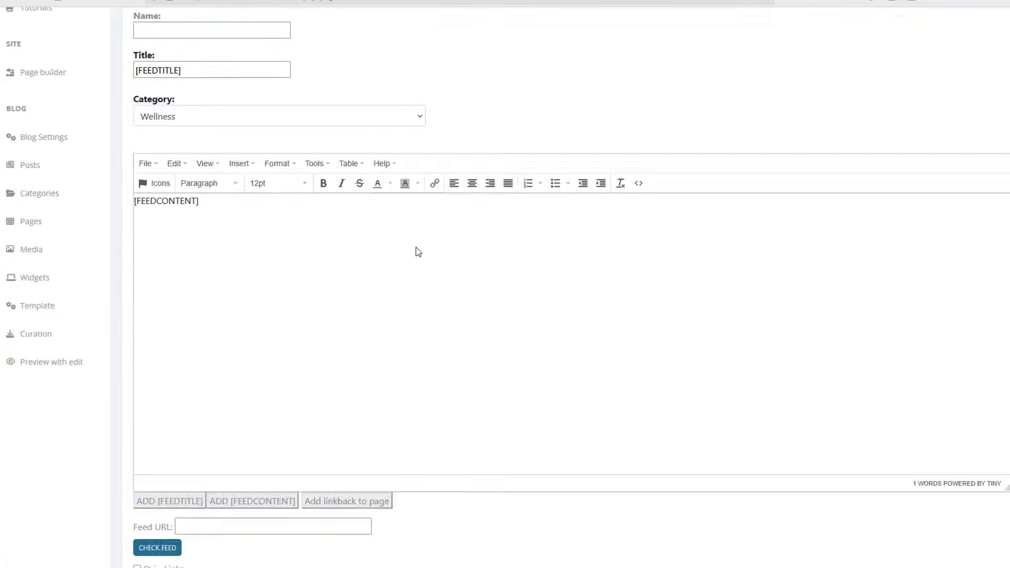
scroll(418, 252, "down", 6)
left_click(208, 227)
right_click(209, 230)
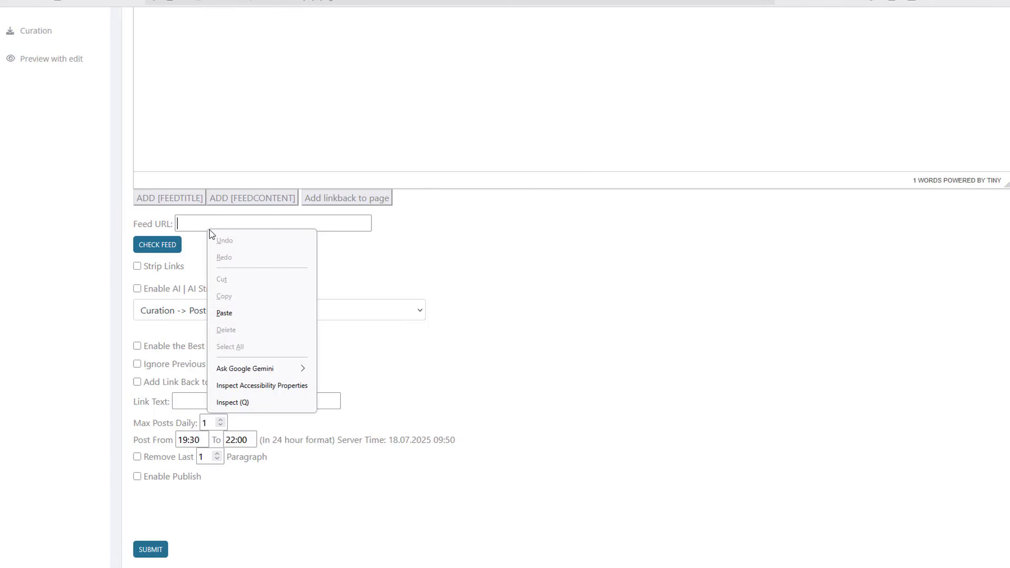
left_click(225, 313)
left_click(157, 247)
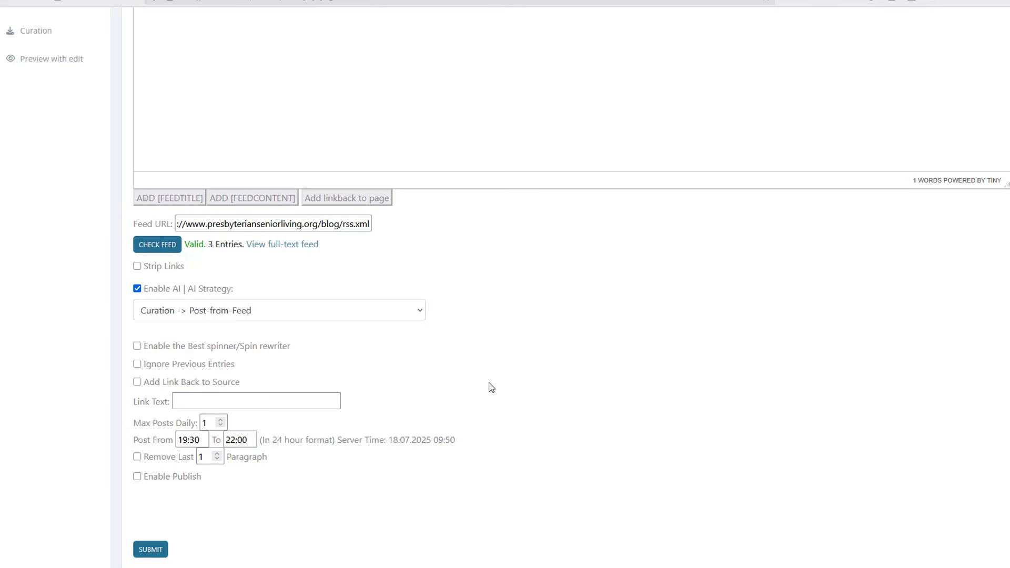
Review the curation template form and return to the curation list without submitting it.
scroll(444, 401, "up", 9)
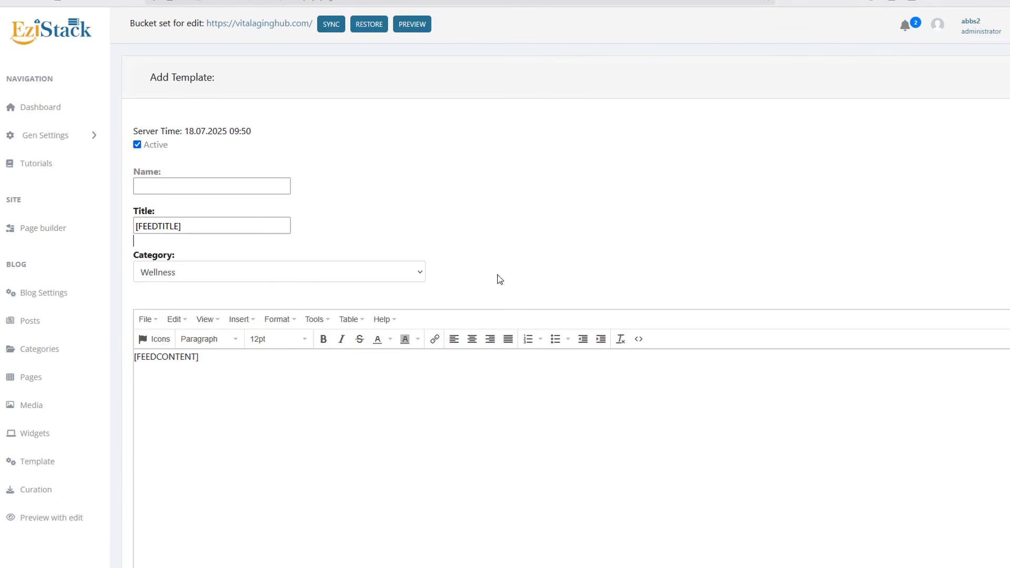
scroll(125, 384, "down", 3)
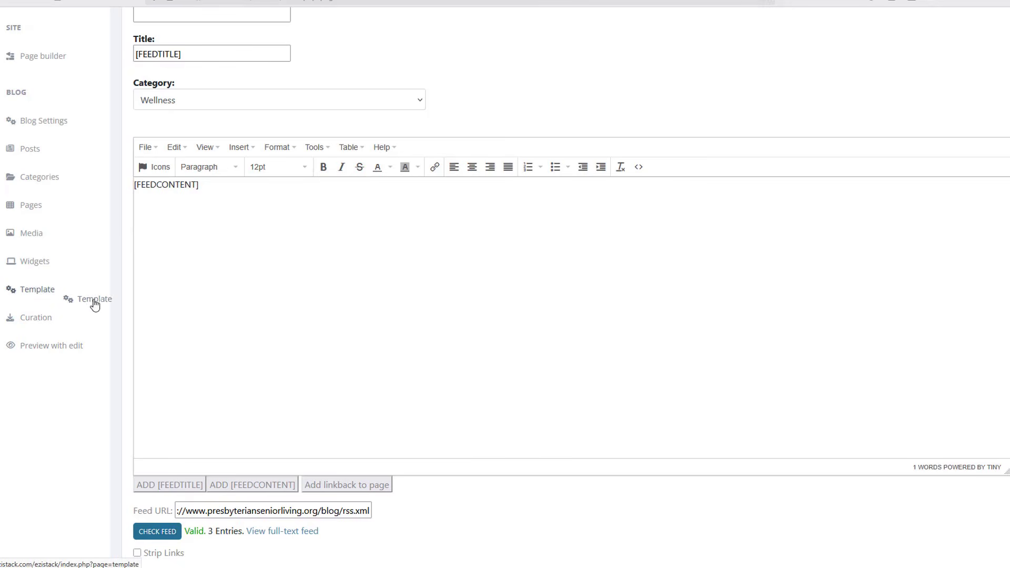
left_click(39, 319)
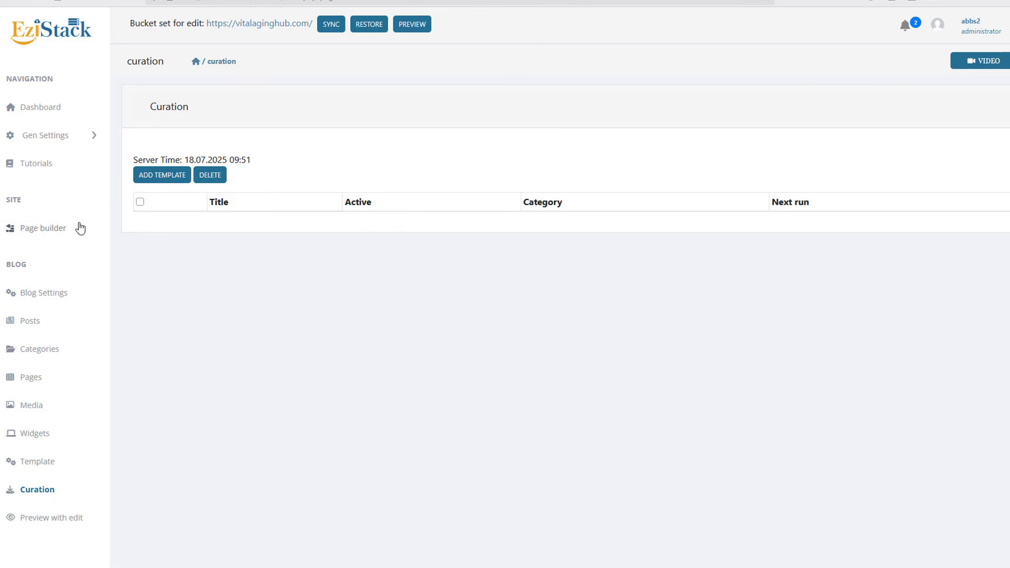
Open the Wellness category's widgets, choose the Home Category 5621 layout, and inspect the Recent Posts with Thumbnails widget settings without changing them.
left_click(41, 350)
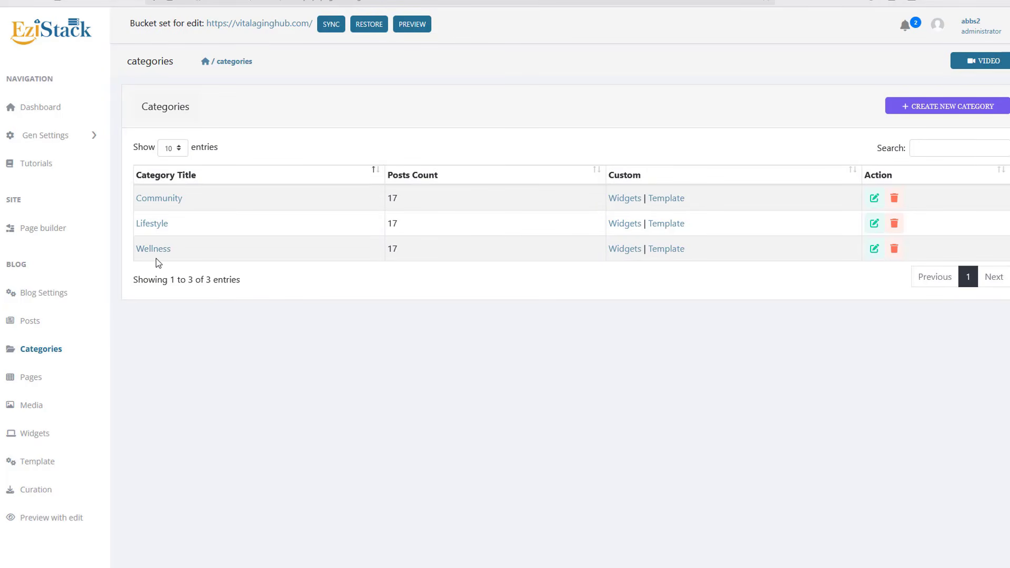
left_click(634, 254)
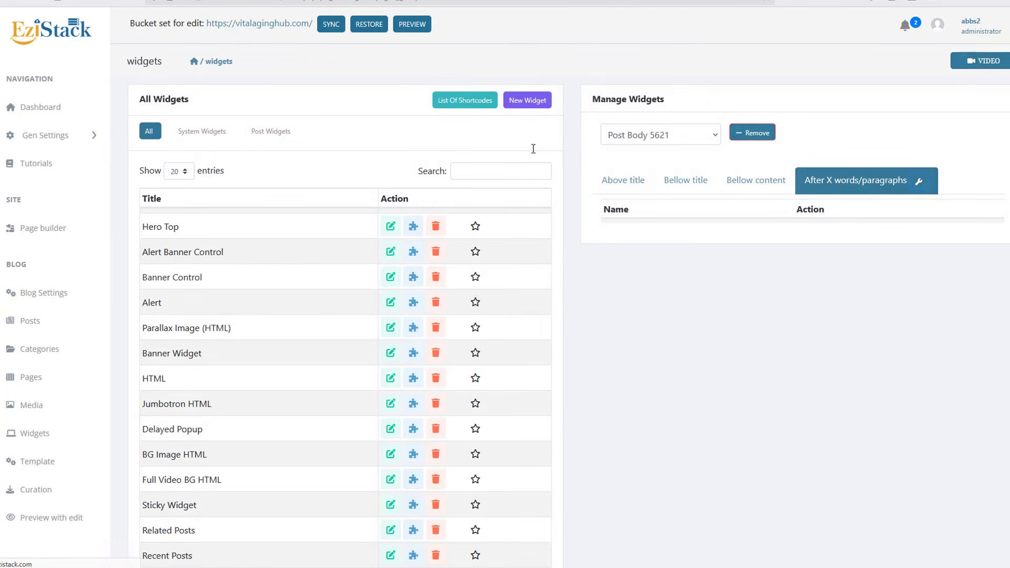
left_click(623, 138)
left_click(626, 156)
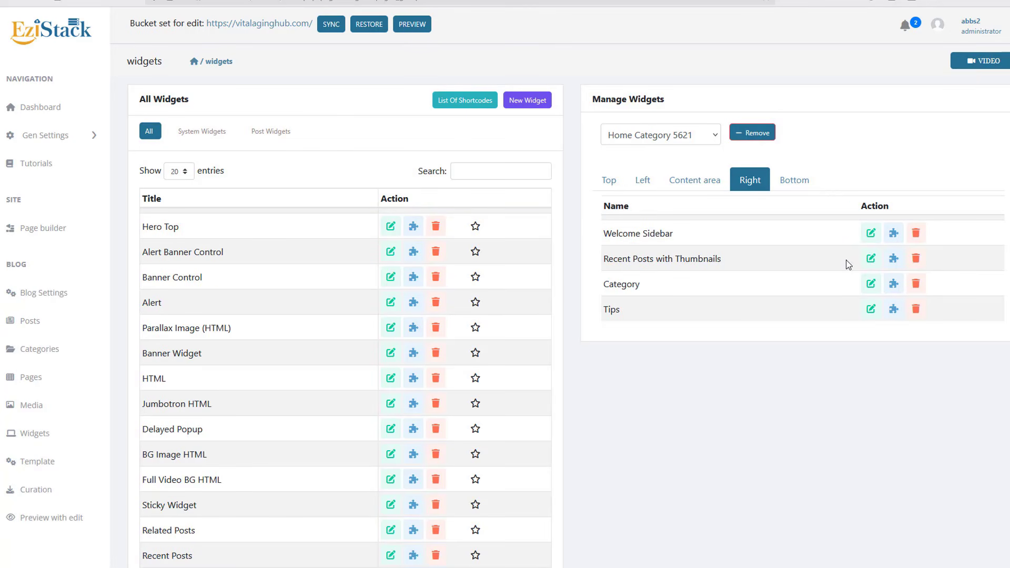
left_click(871, 259)
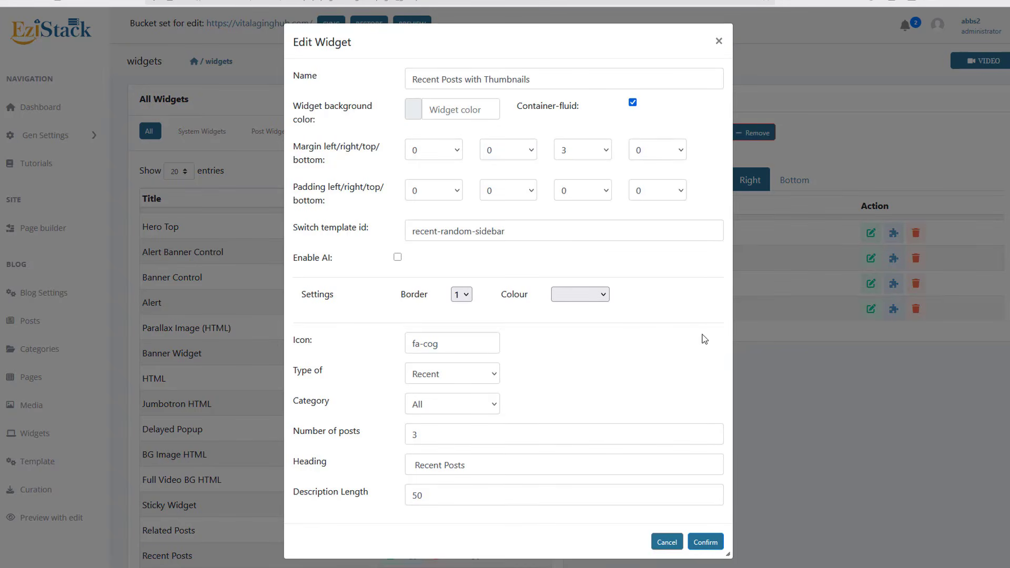
left_click(788, 431)
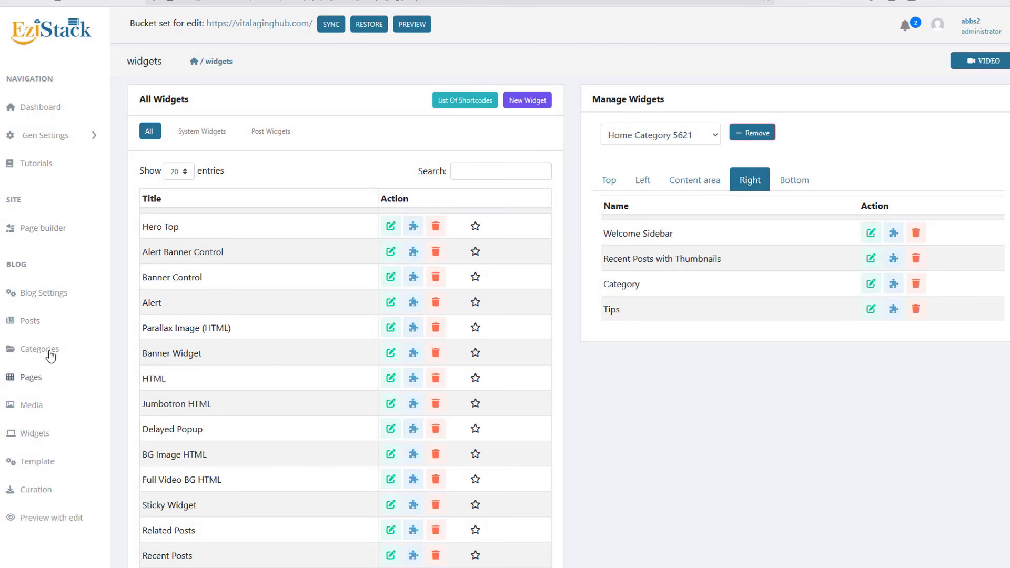
Open the Wellness category's widgets and set the Home Category 5621 Recent Posts with Thumbnails widget to the Wellness category.
left_click(90, 356)
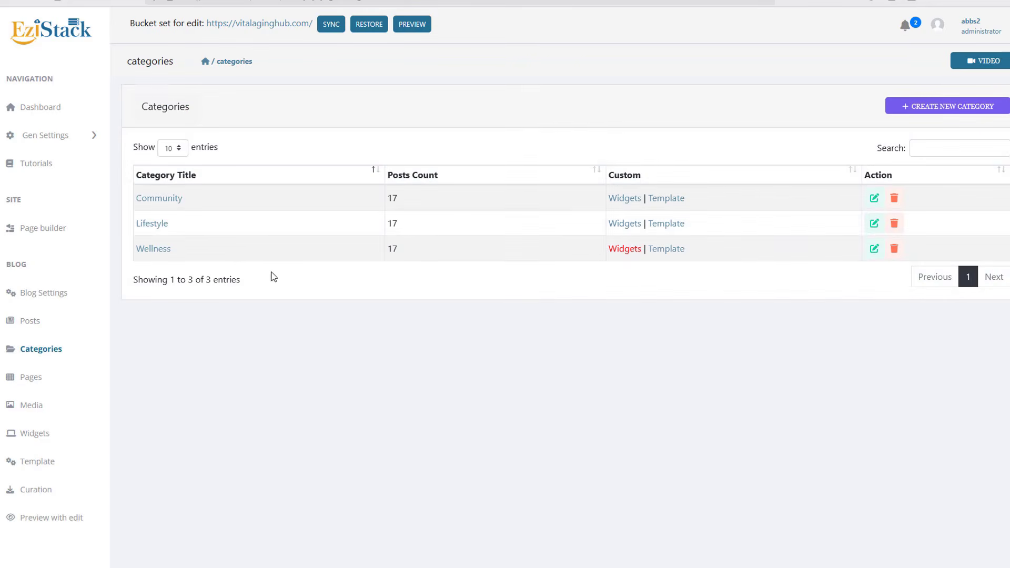
left_click(632, 256)
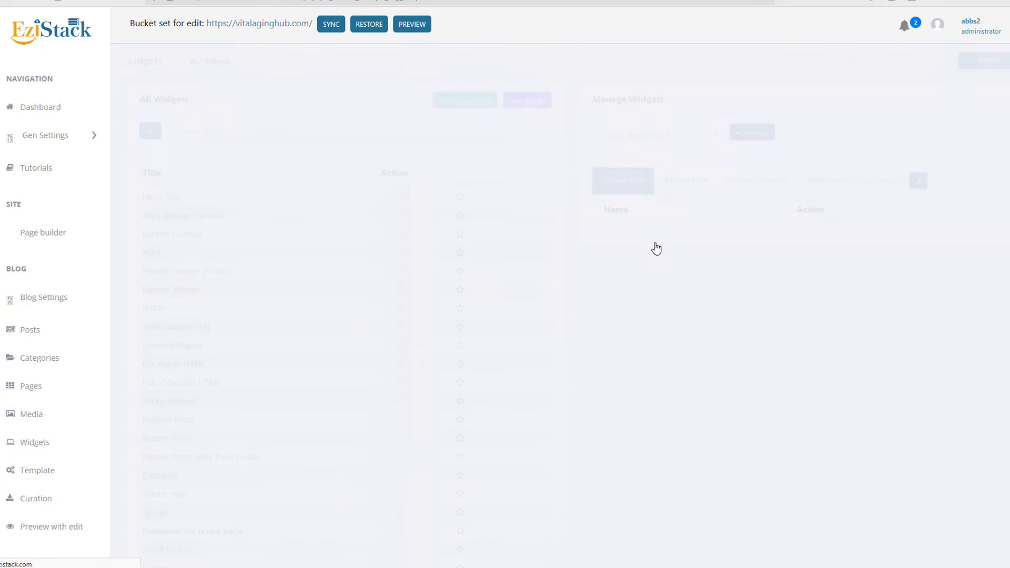
left_click(660, 135)
left_click(650, 157)
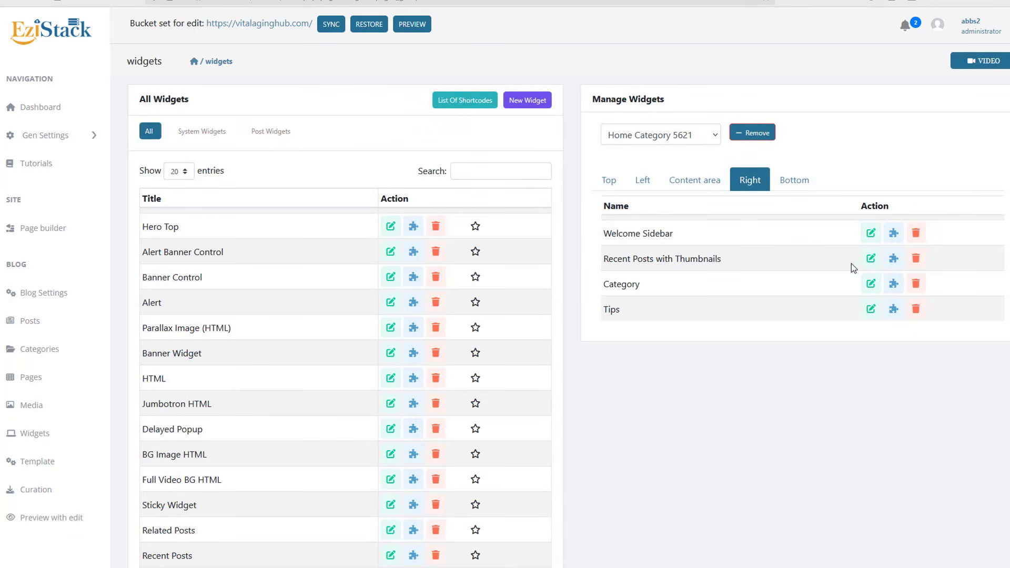
left_click(870, 260)
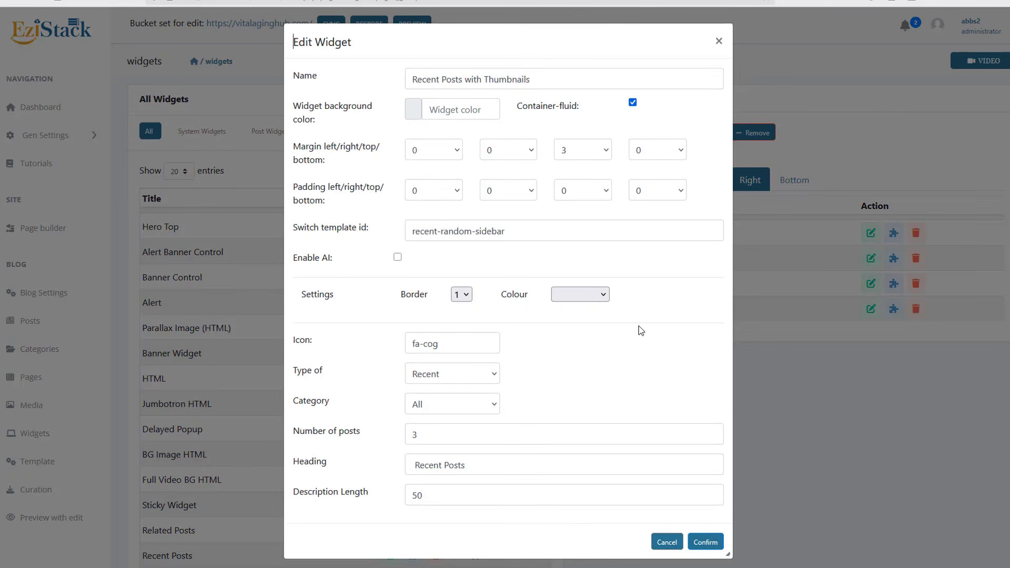
left_click(461, 412)
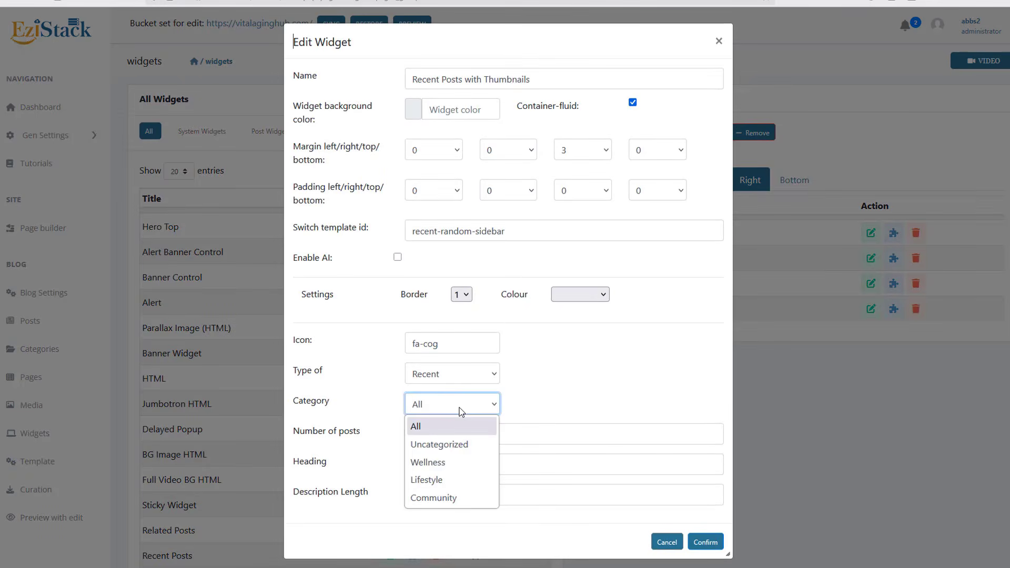
left_click(450, 462)
left_click(712, 544)
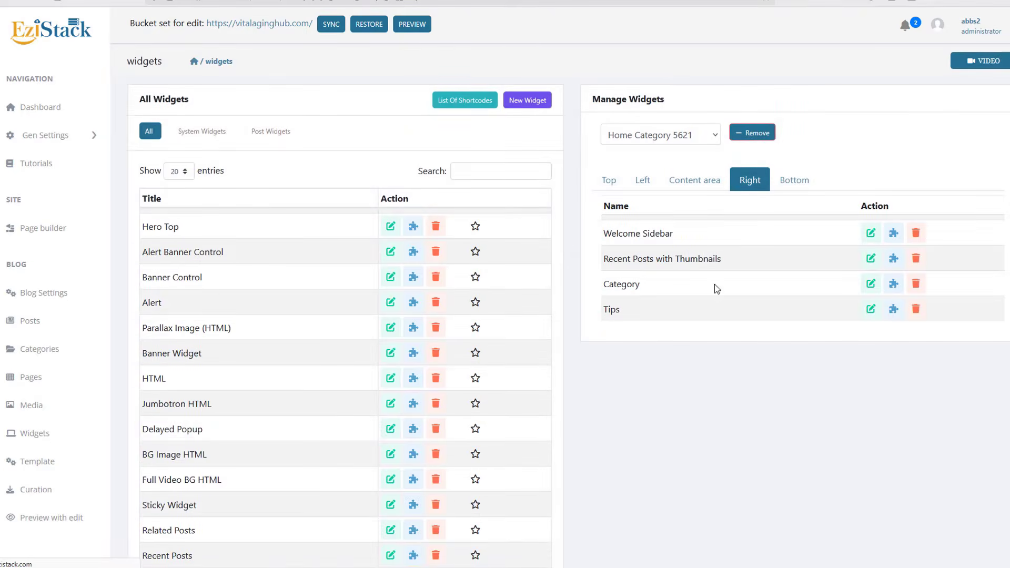
In the content area of Home Category 5621, set the Related Posts widget's category to Wellness.
left_click(712, 189)
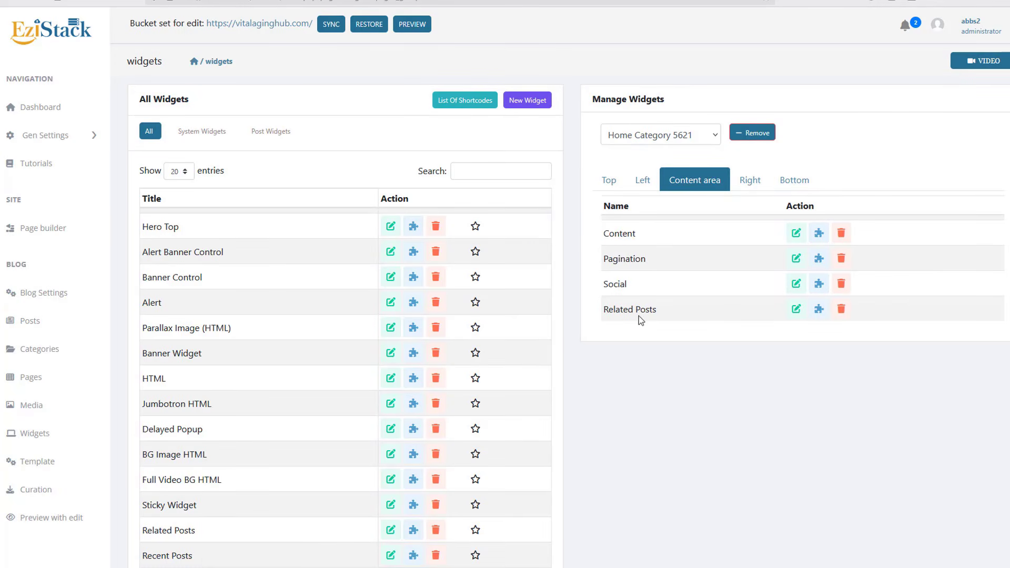
left_click(795, 310)
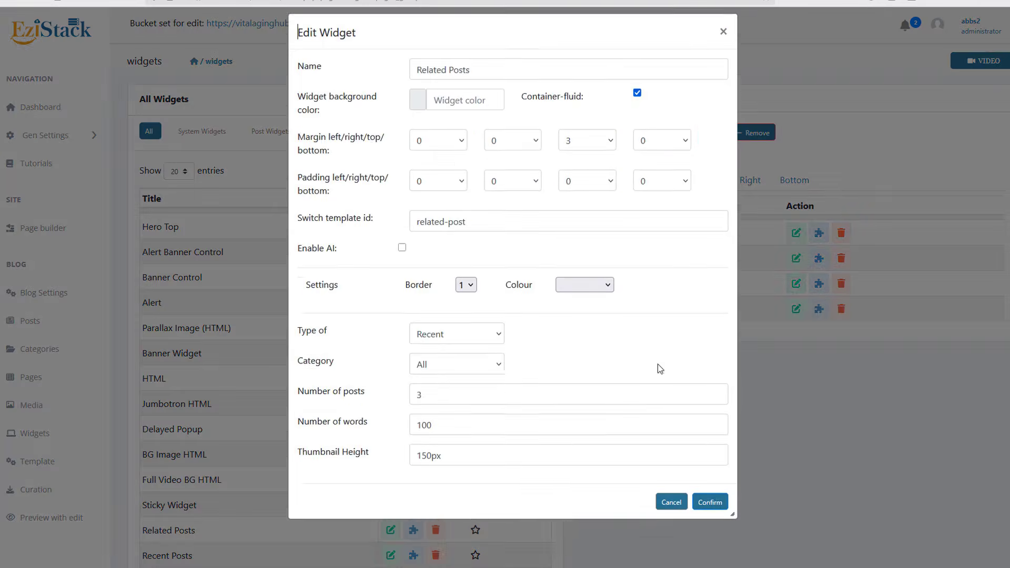
left_click(474, 373)
left_click(461, 430)
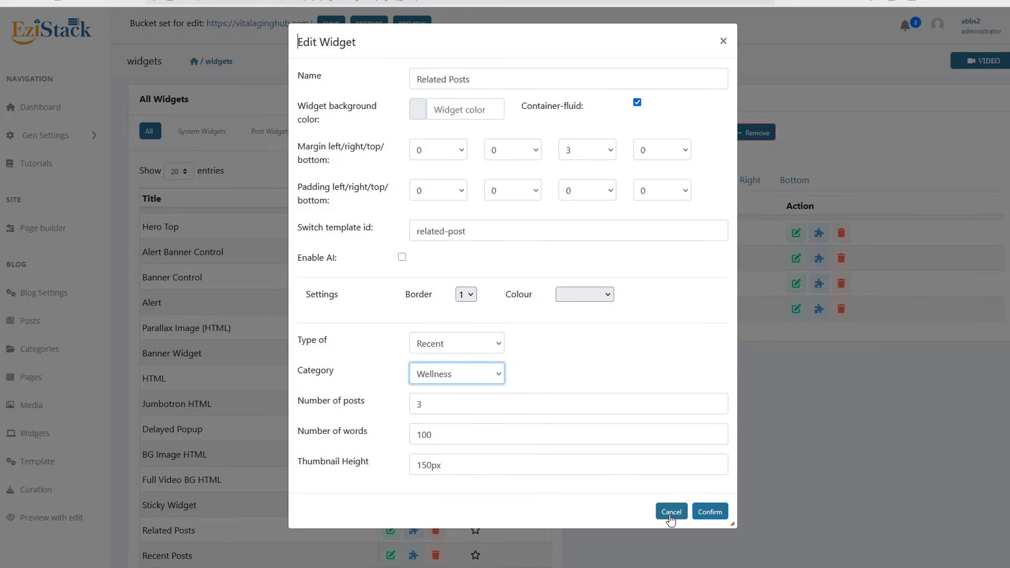
left_click(708, 512)
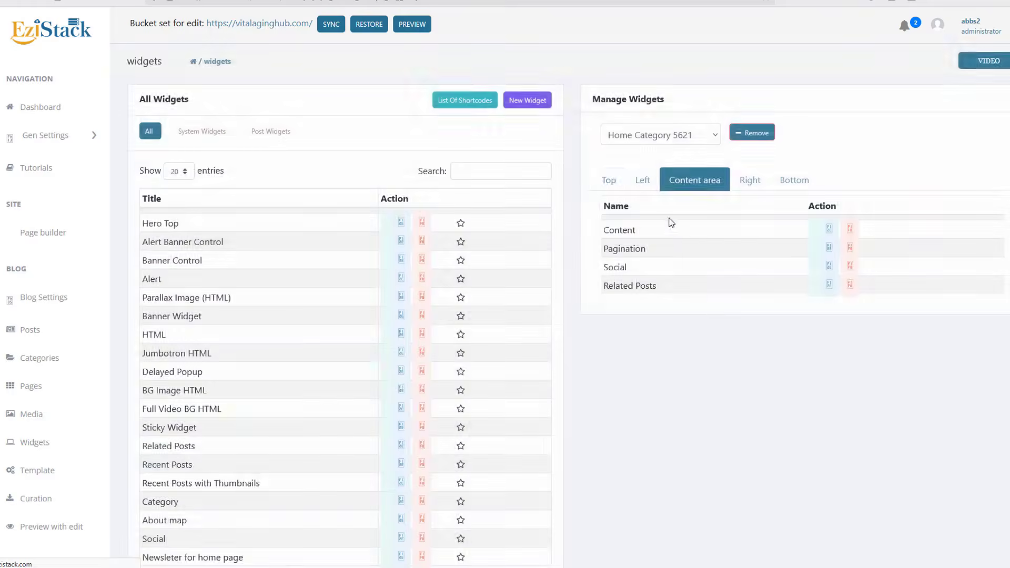
Switch to the Post Category 5621 layout and set its content-area Related Posts widget to the Wellness category.
left_click(637, 138)
left_click(649, 174)
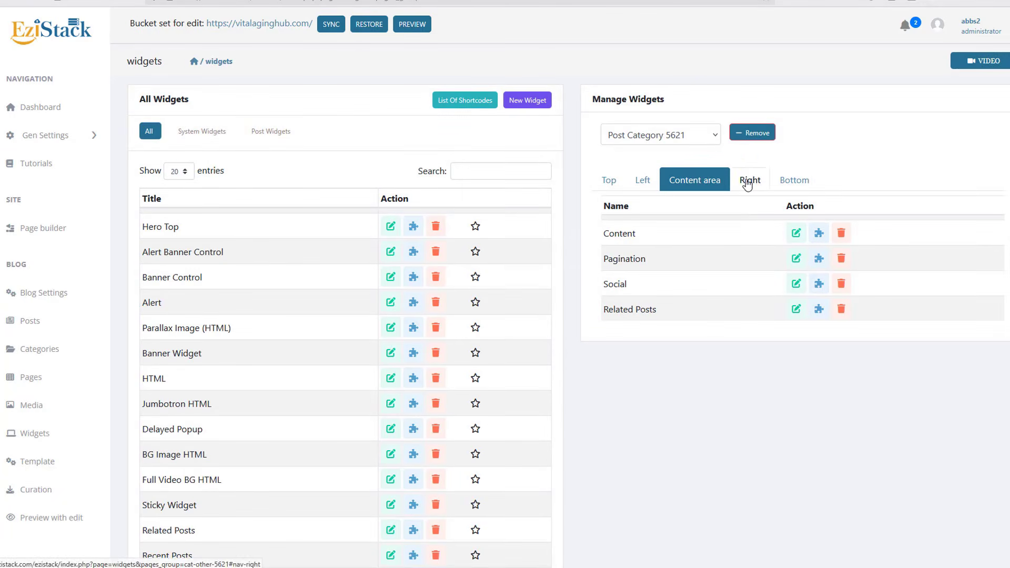
left_click(796, 308)
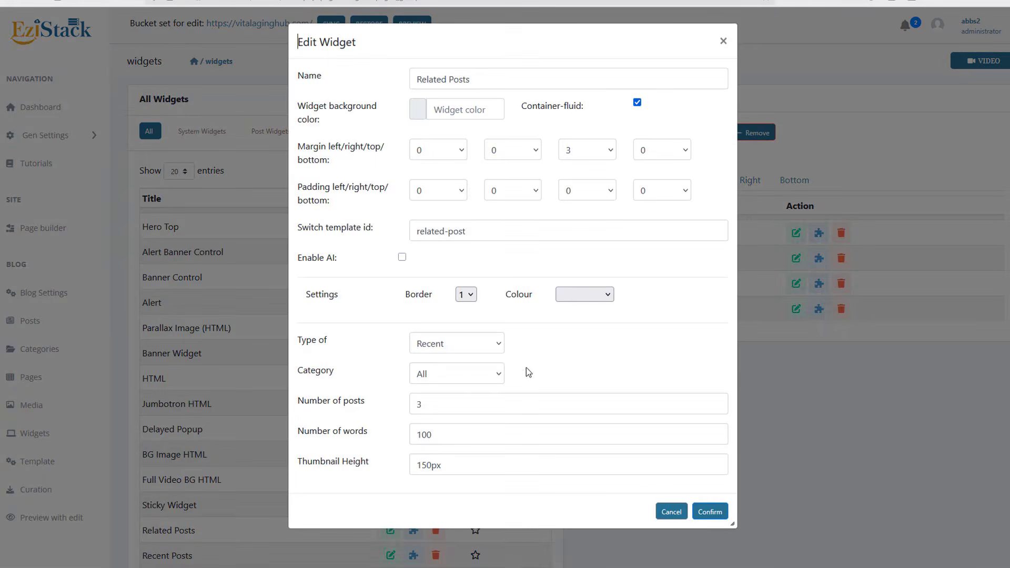
left_click(449, 374)
left_click(453, 439)
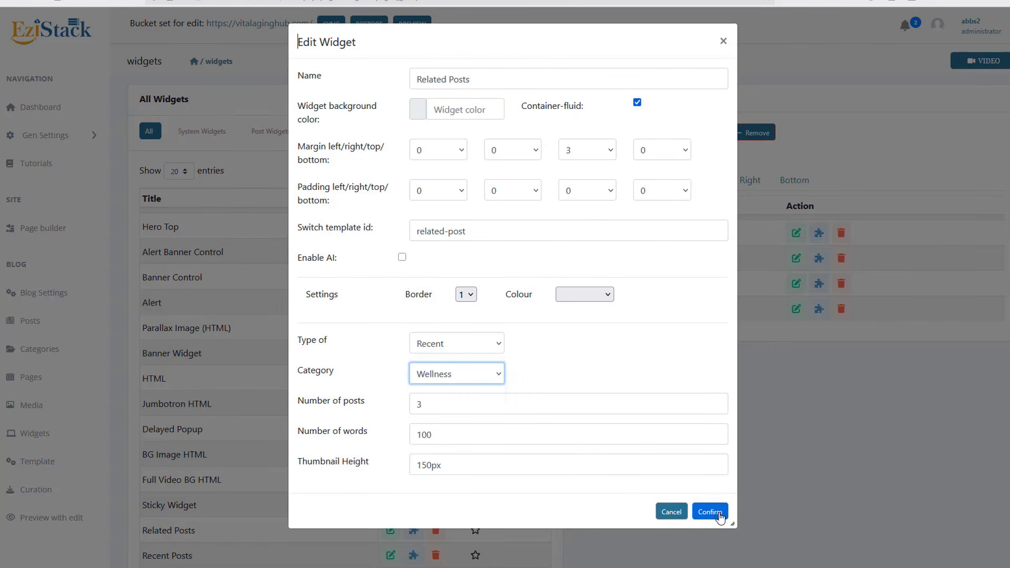
left_click(711, 512)
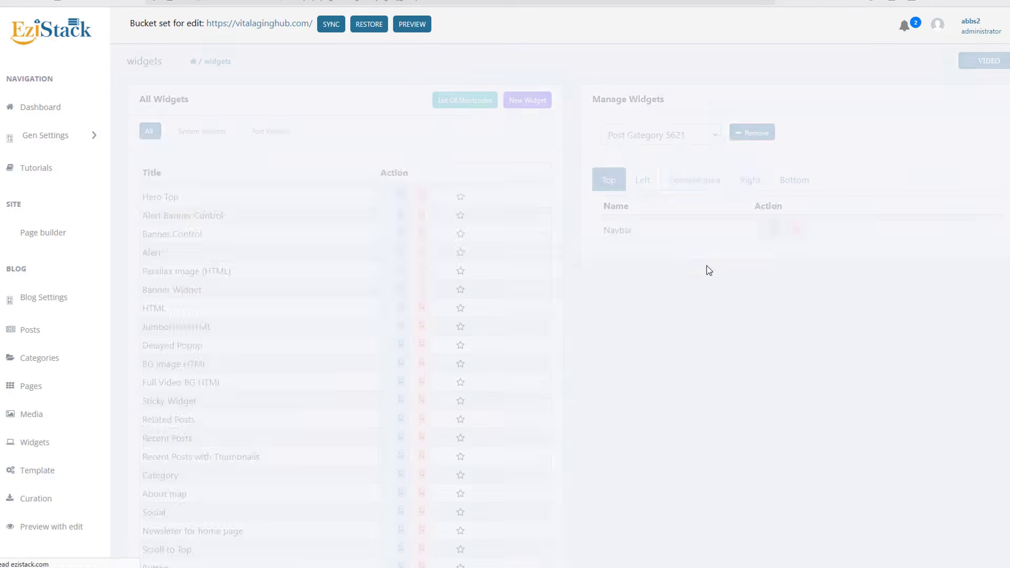
Set the category of the Recent Posts with Thumbnails sidebar widget in Post Category 5621 to Wellness.
left_click(748, 181)
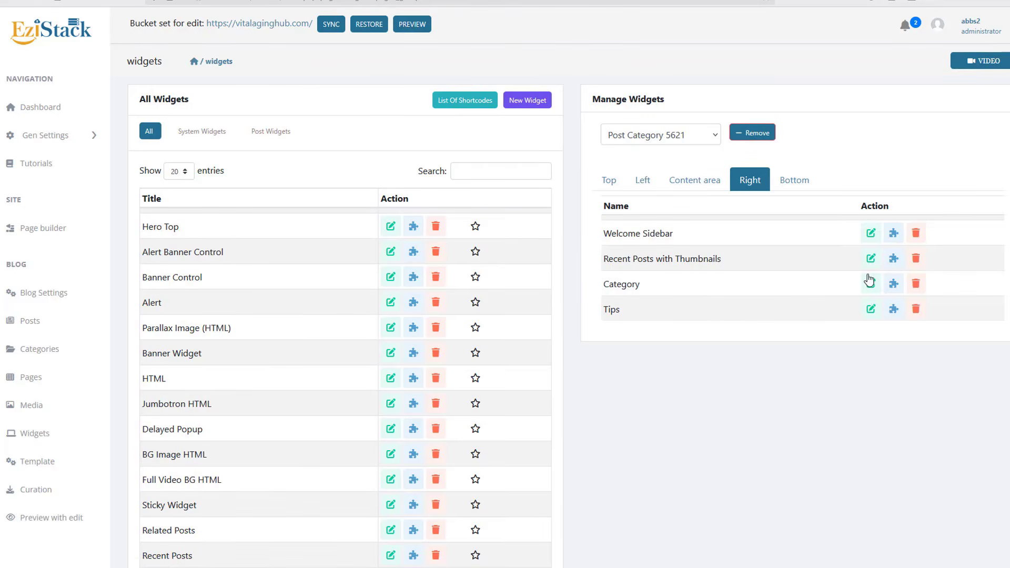
left_click(870, 258)
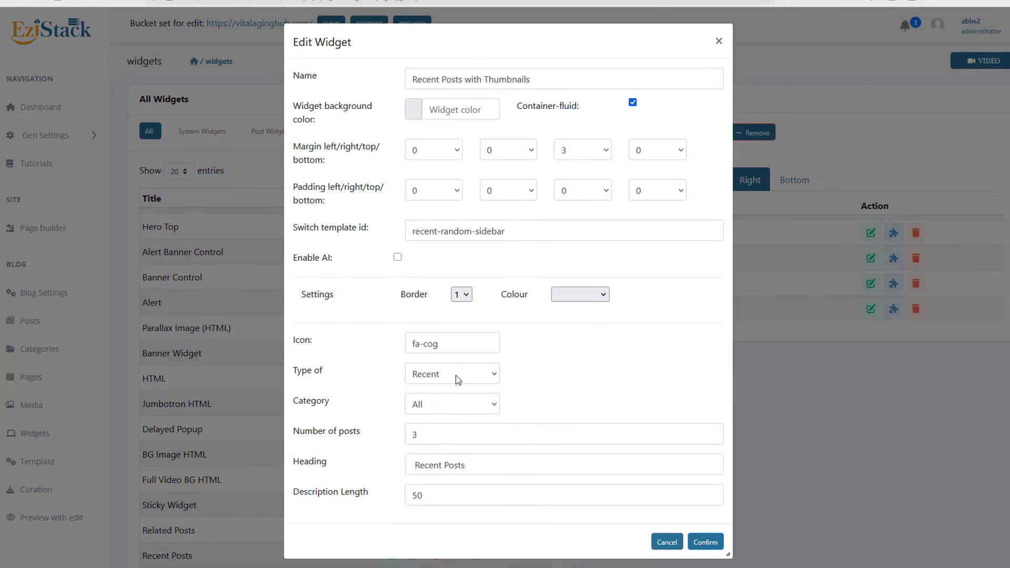
left_click(458, 378)
left_click(468, 394)
left_click(484, 406)
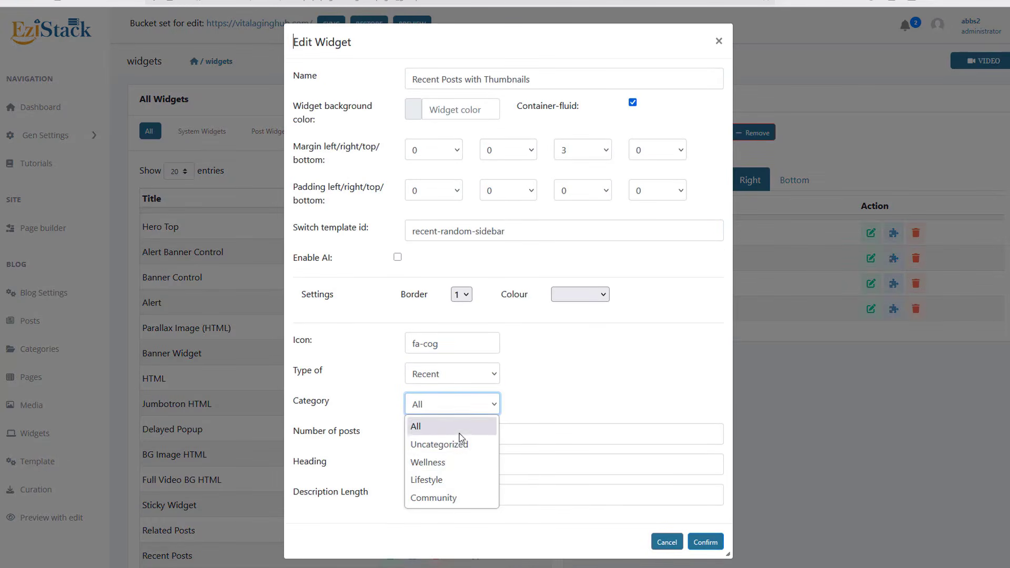
left_click(446, 462)
left_click(705, 542)
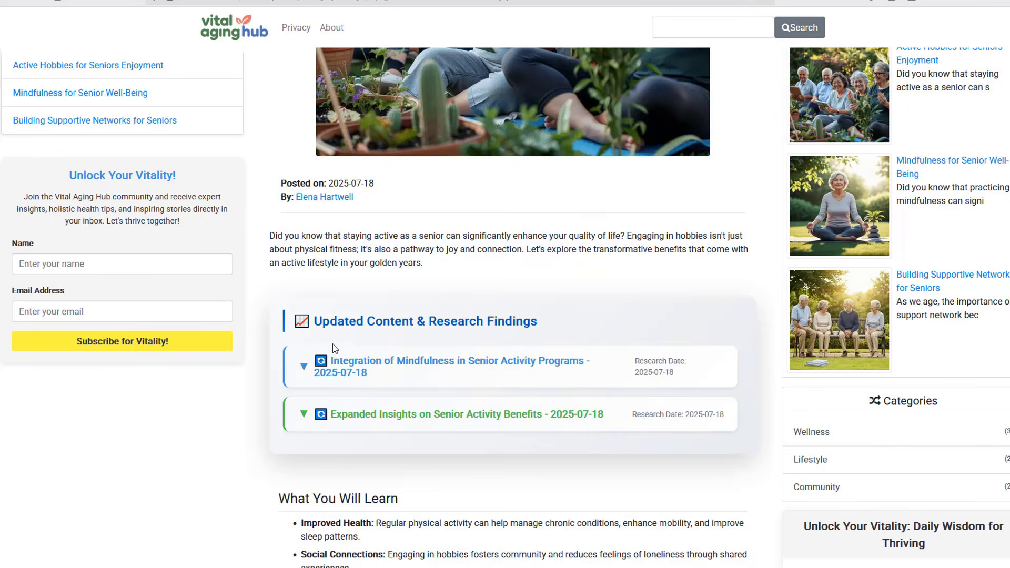
In the site preview, go from the Active Hobbies post to the home page and open the Wellness category.
scroll(333, 348, "up", 5)
left_click(227, 36)
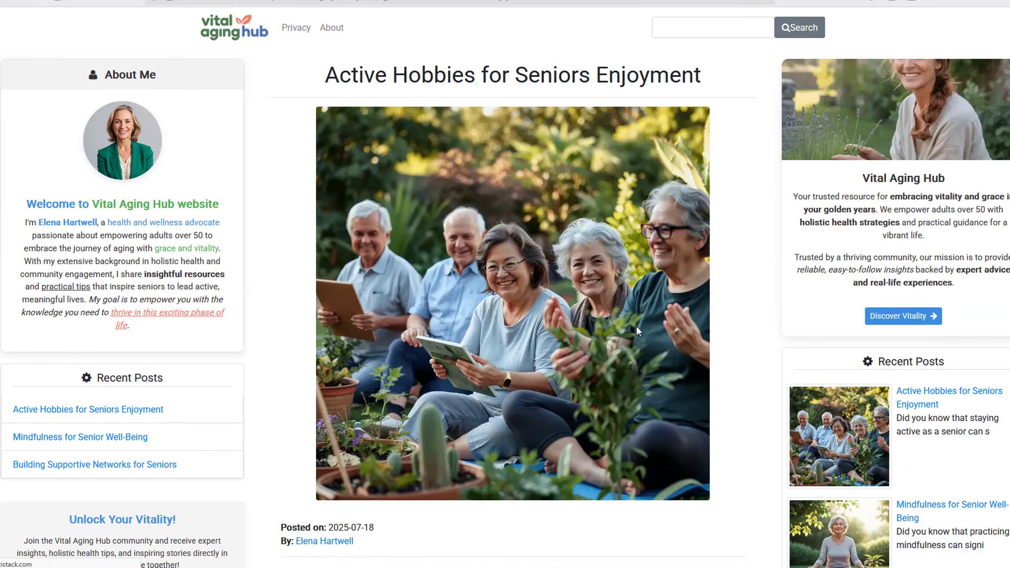
scroll(747, 321, "down", 10)
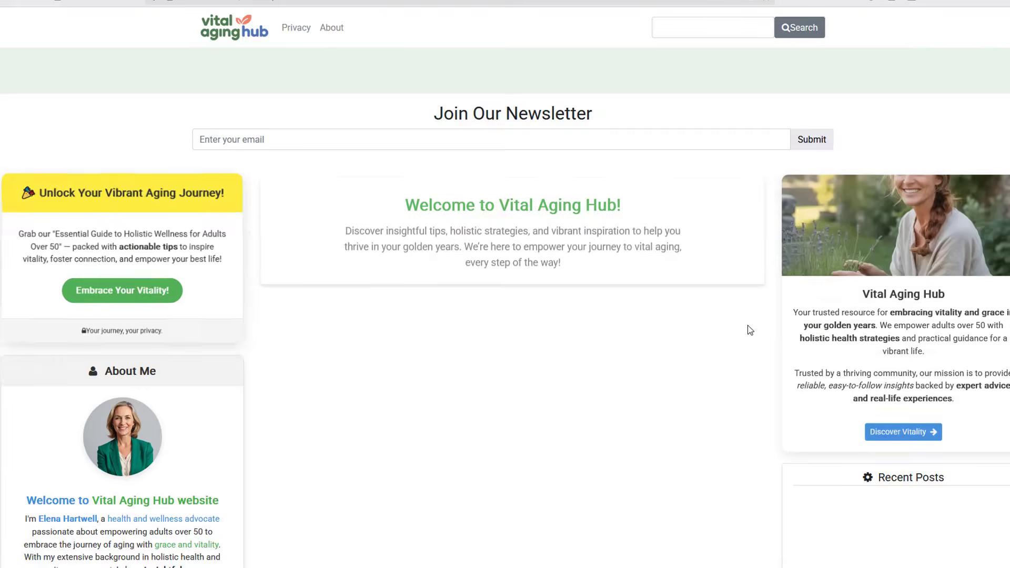
scroll(893, 383, "down", 4)
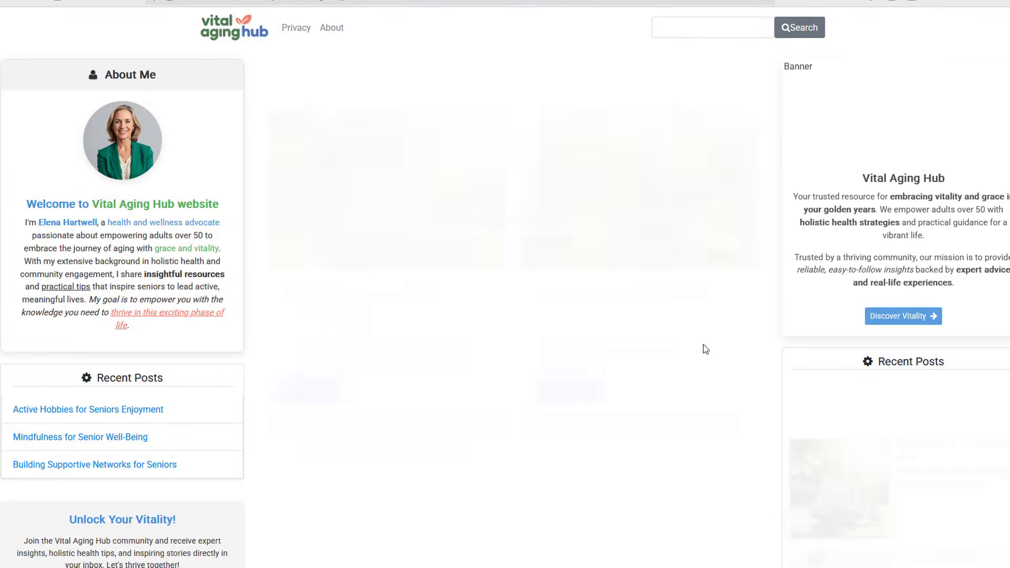
Examine which posts the Wellness category page lists in its main area, Recent Posts sidebar and related posts section.
scroll(632, 322, "down", 8)
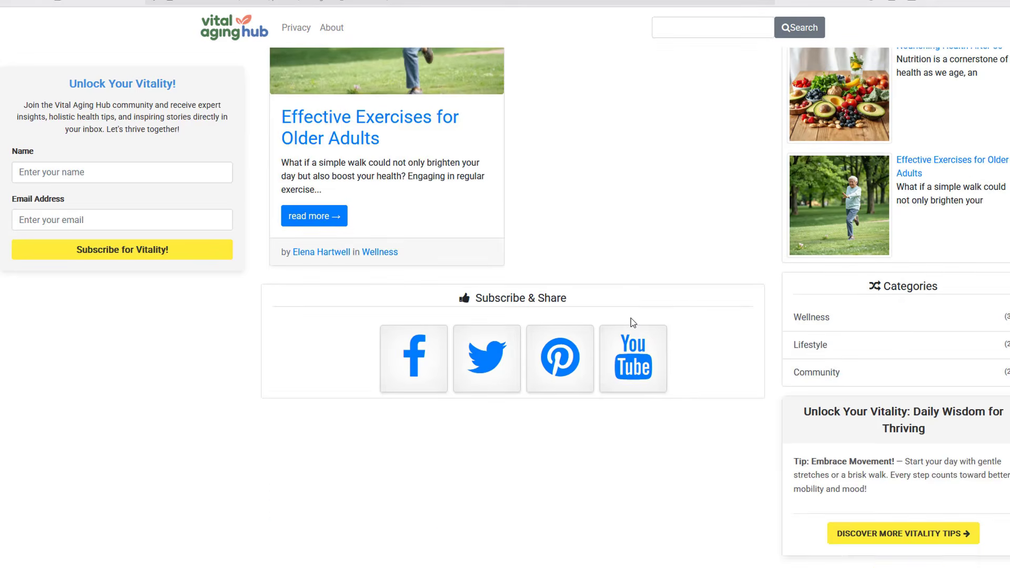
scroll(784, 363, "up", 8)
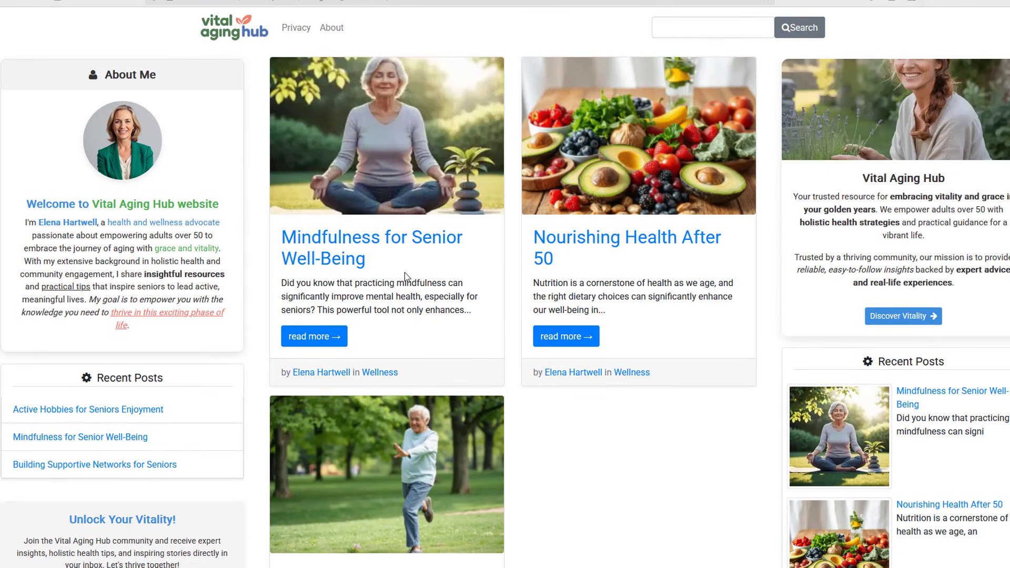
scroll(578, 242, "down", 4)
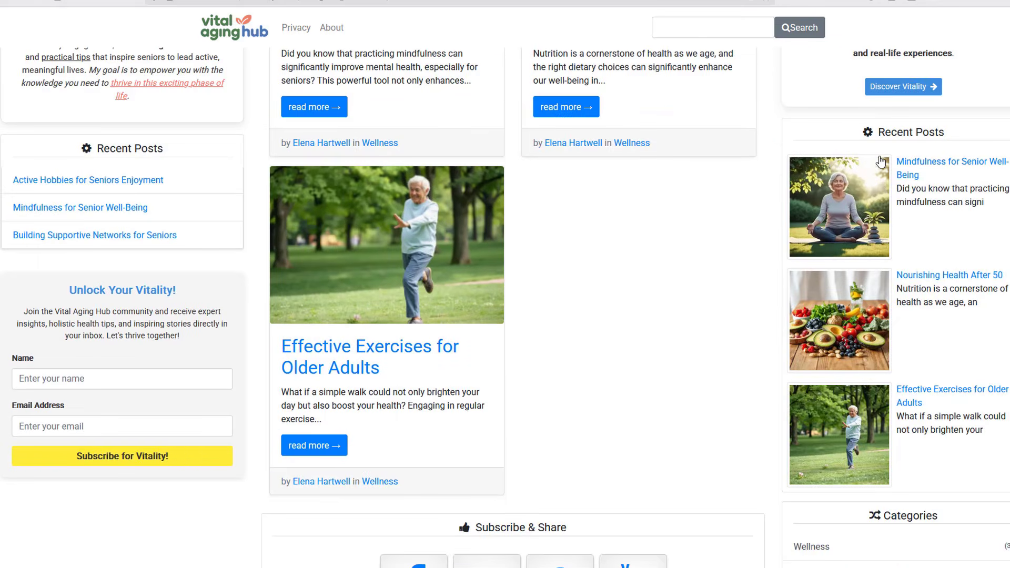
scroll(642, 192, "up", 4)
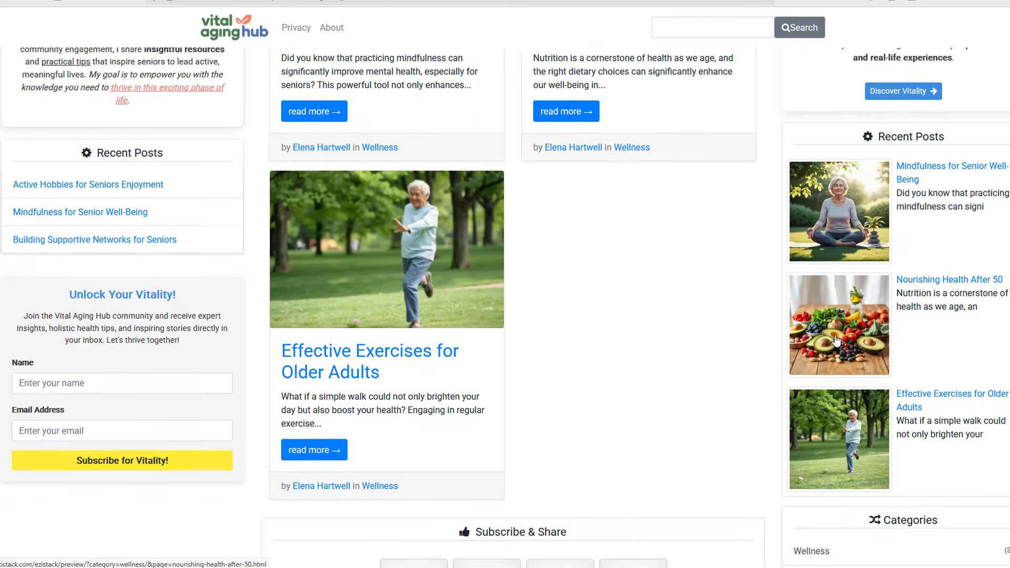
scroll(595, 371, "down", 5)
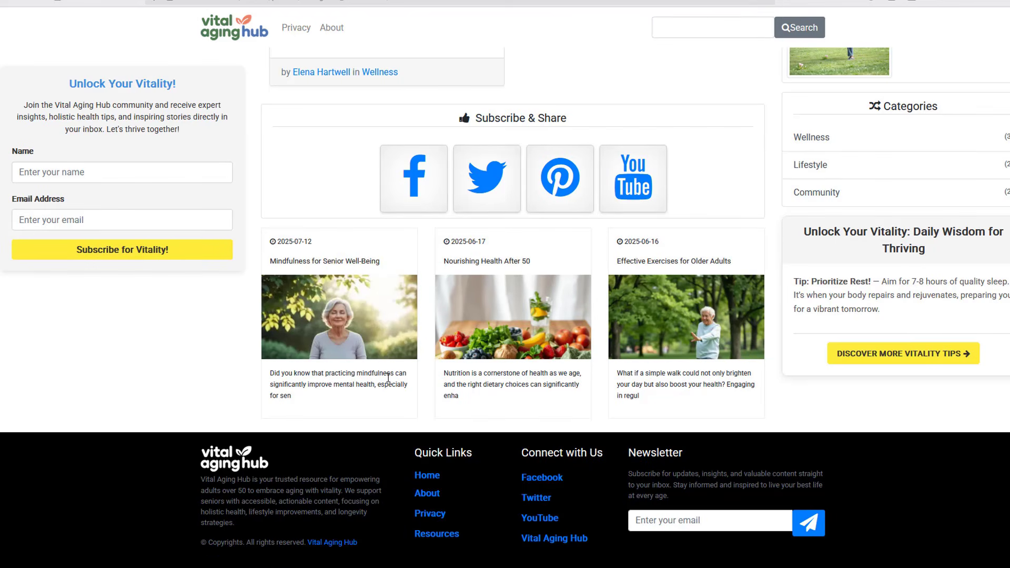
scroll(416, 388, "up", 10)
scroll(340, 263, "down", 9)
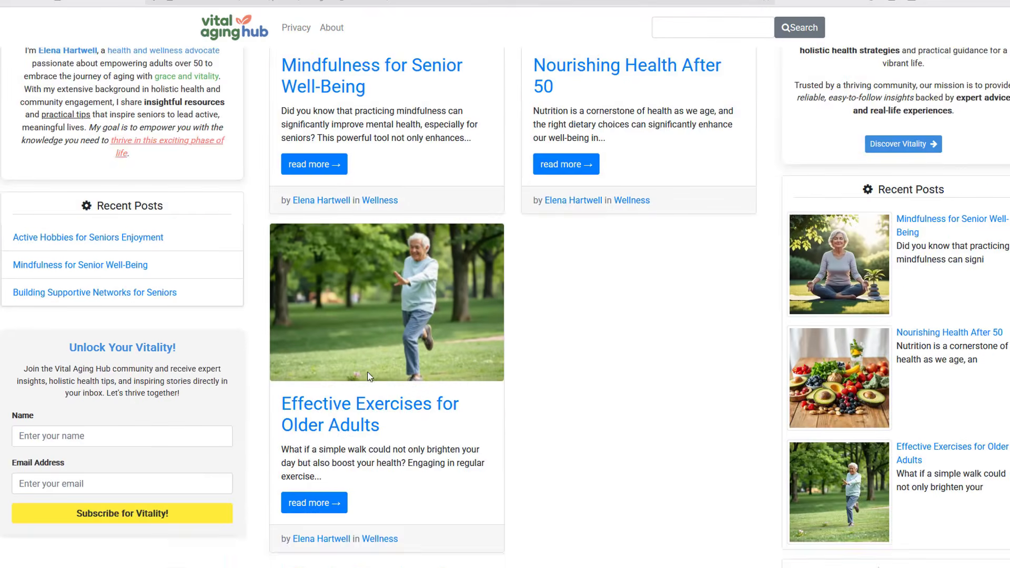
scroll(541, 383, "up", 4)
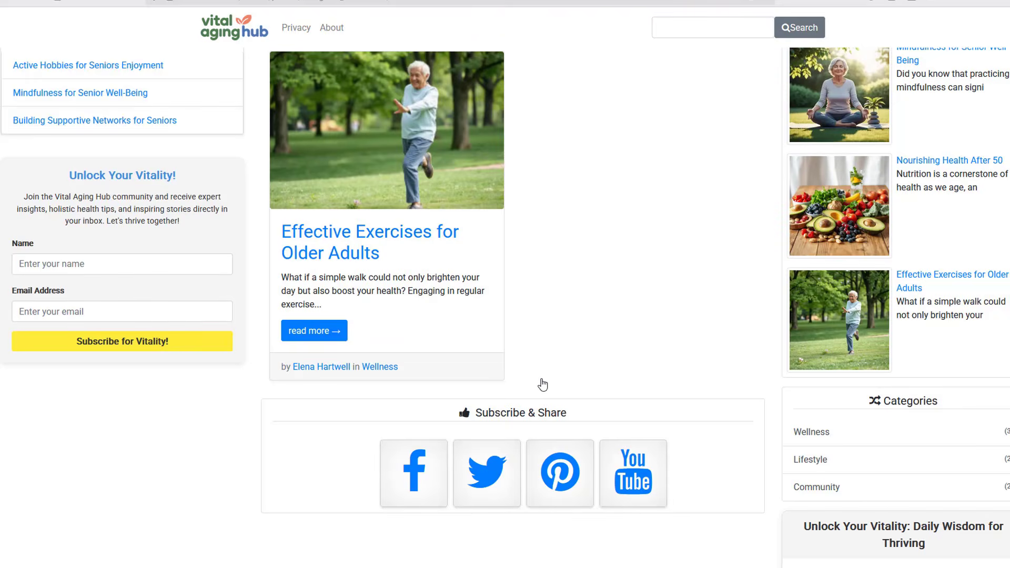
scroll(583, 190, "up", 5)
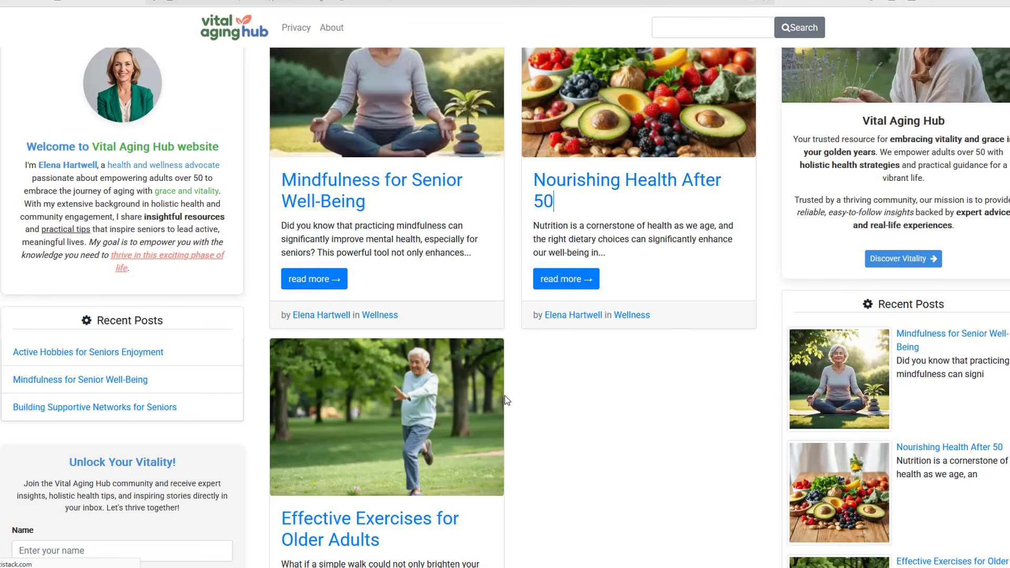
Check the Recent Posts sidebar and the rest of the page on the Nourishing Health After 50 post.
scroll(829, 279, "down", 6)
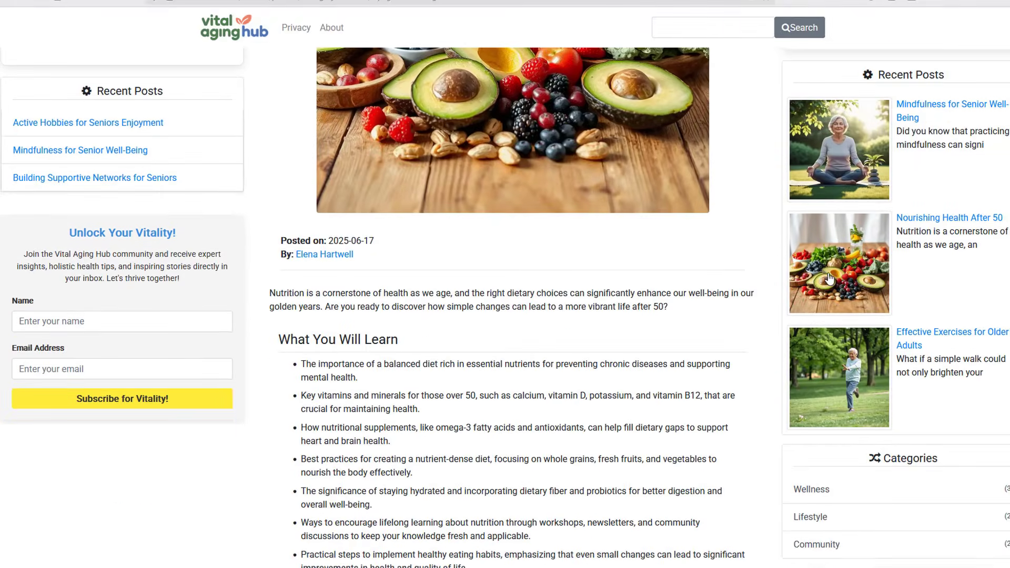
scroll(822, 350, "down", 5)
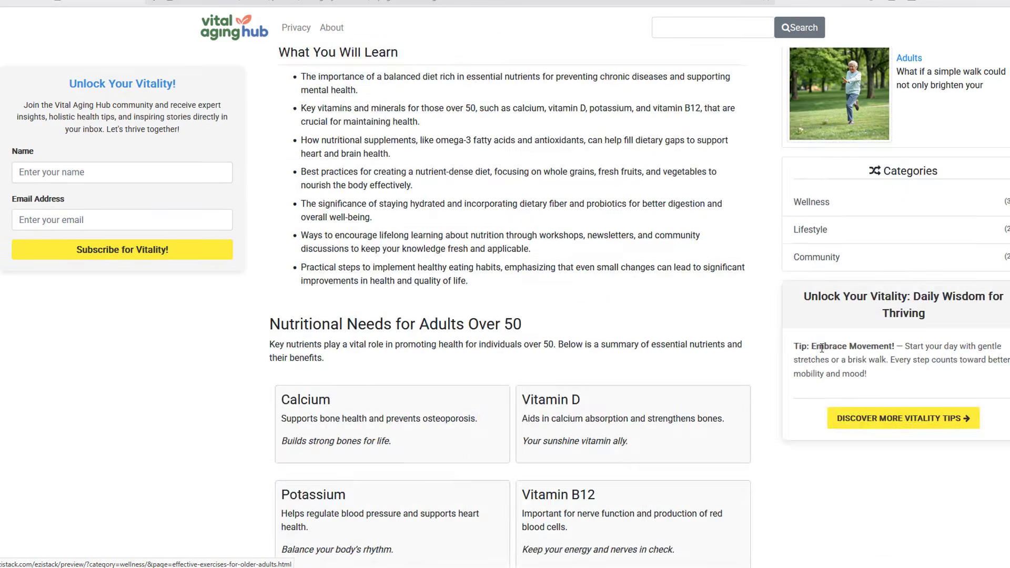
scroll(821, 348, "down", 20)
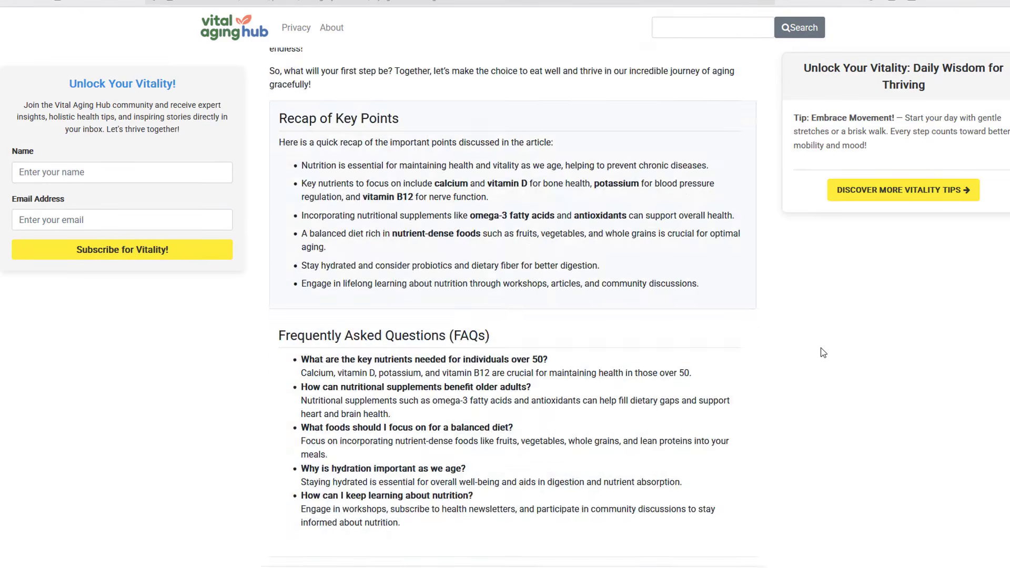
scroll(821, 350, "down", 8)
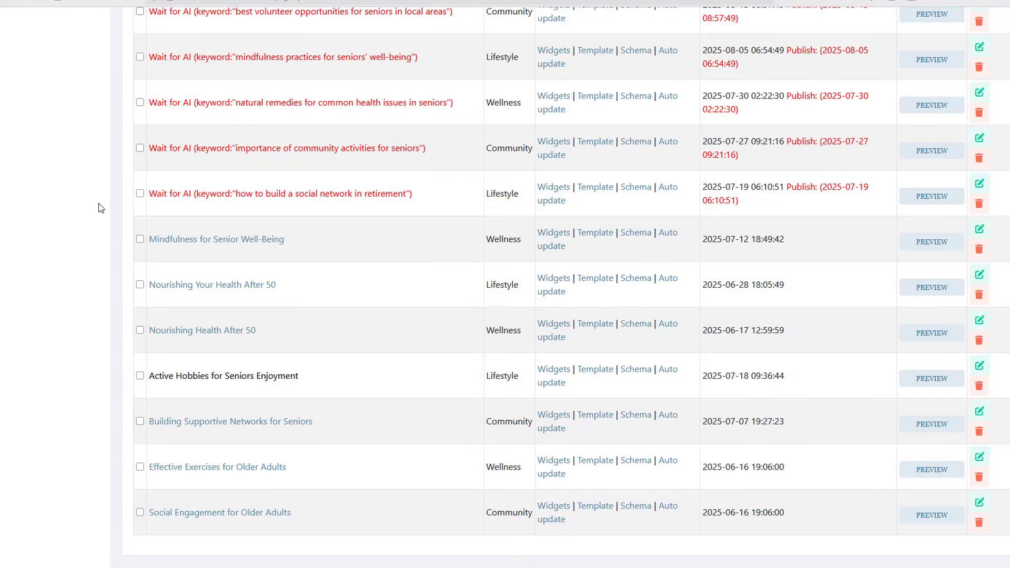
Return from the posts list to the blog's category list.
scroll(101, 208, "up", 15)
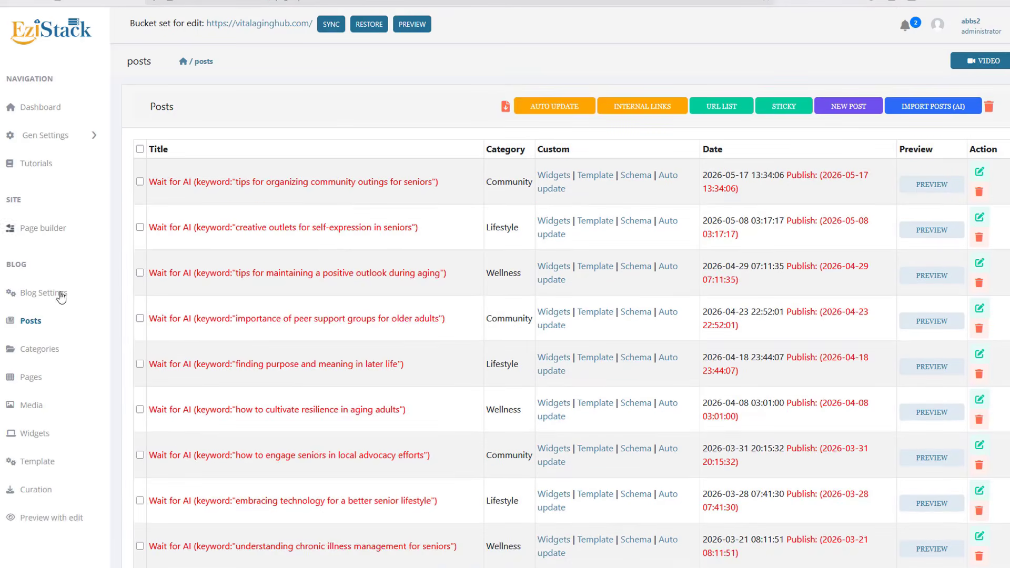
left_click(41, 349)
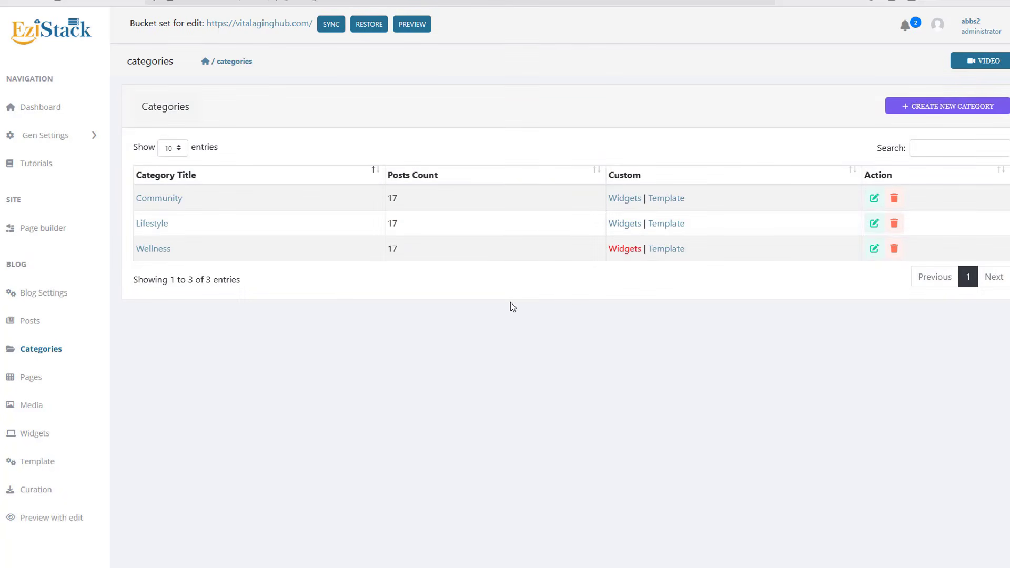
Show the Lifestyle category's widgets for the Home Category area, and return to the blog's category list.
left_click(624, 224)
left_click(681, 138)
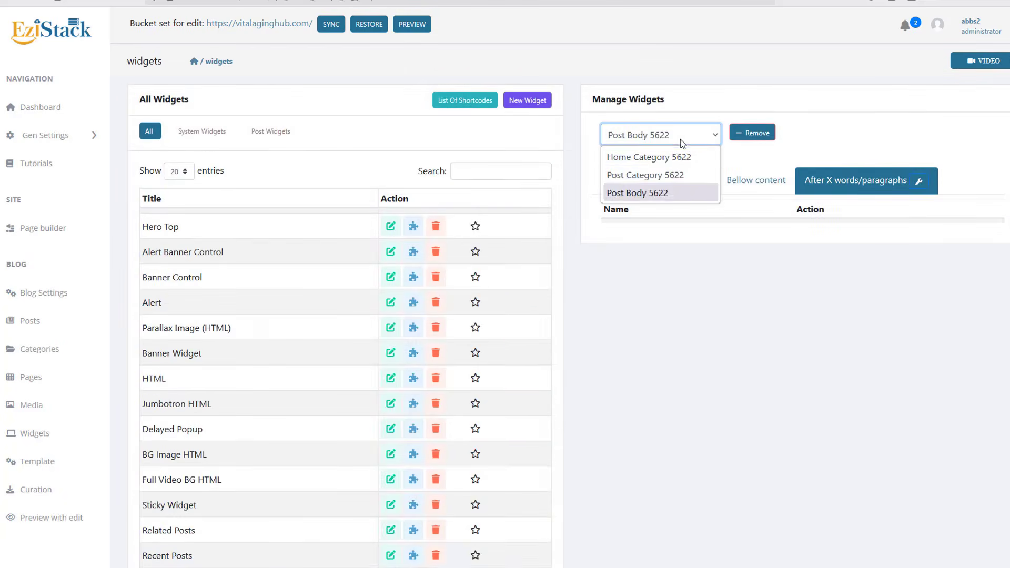
left_click(663, 156)
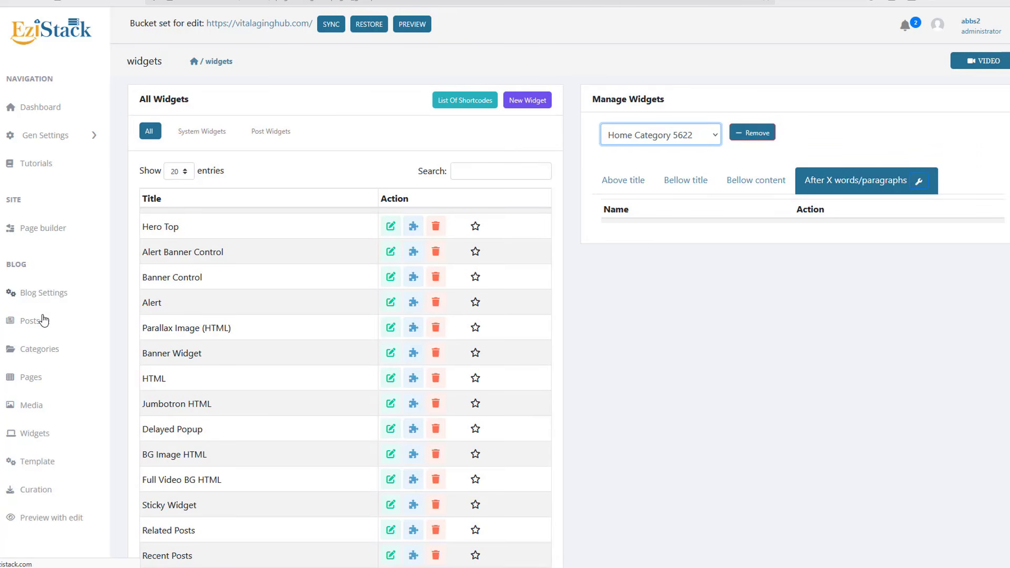
left_click(47, 360)
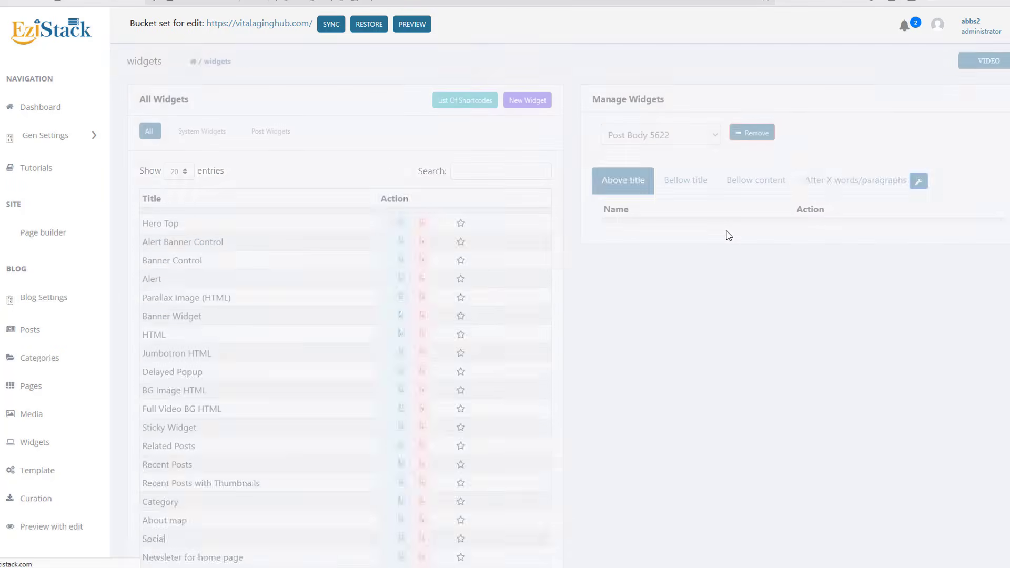
Edit the Recent Posts with Thumbnails and Related Posts widgets in the category's Home Category area.
left_click(690, 135)
left_click(666, 157)
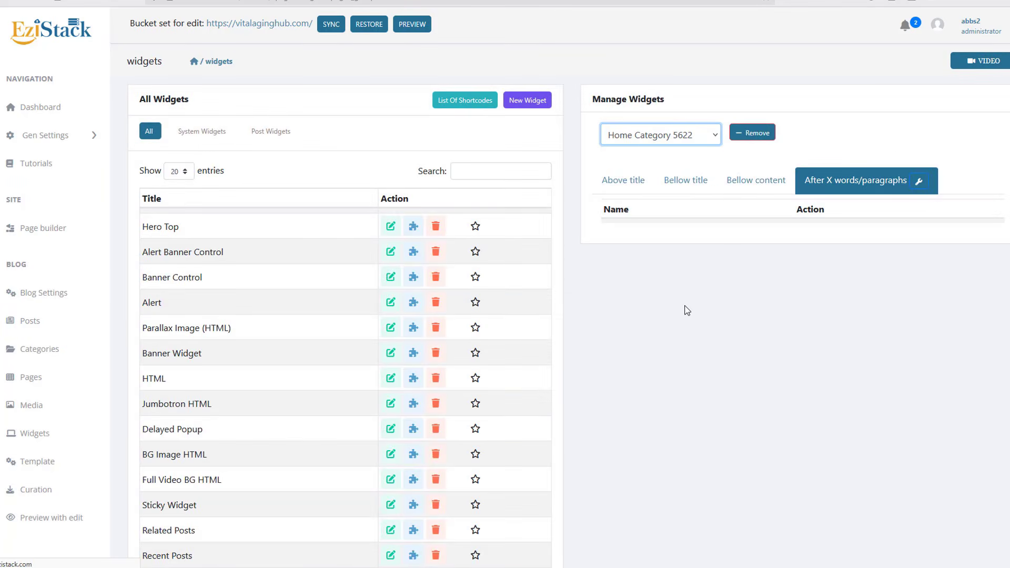
left_click(870, 258)
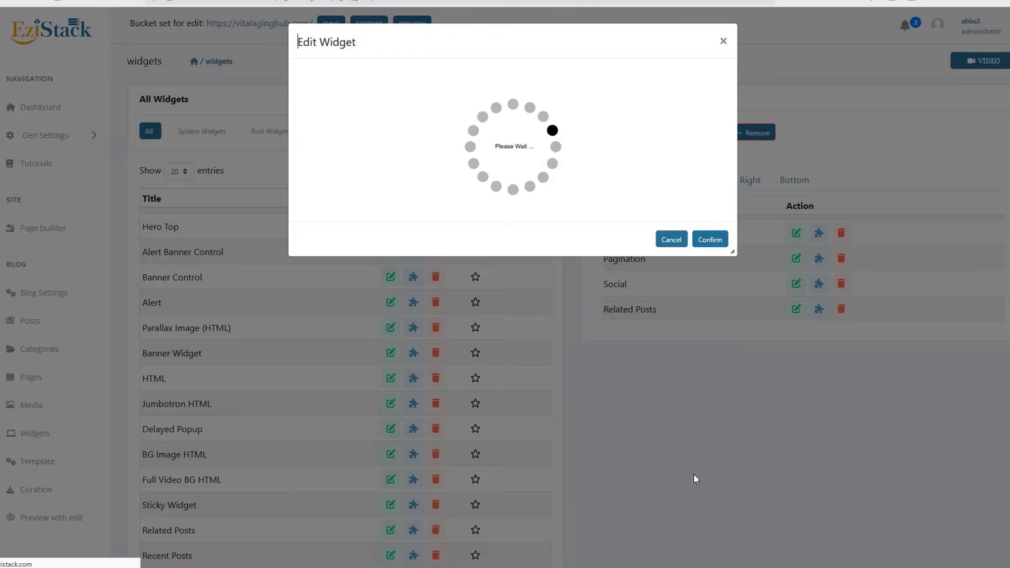
left_click(693, 473)
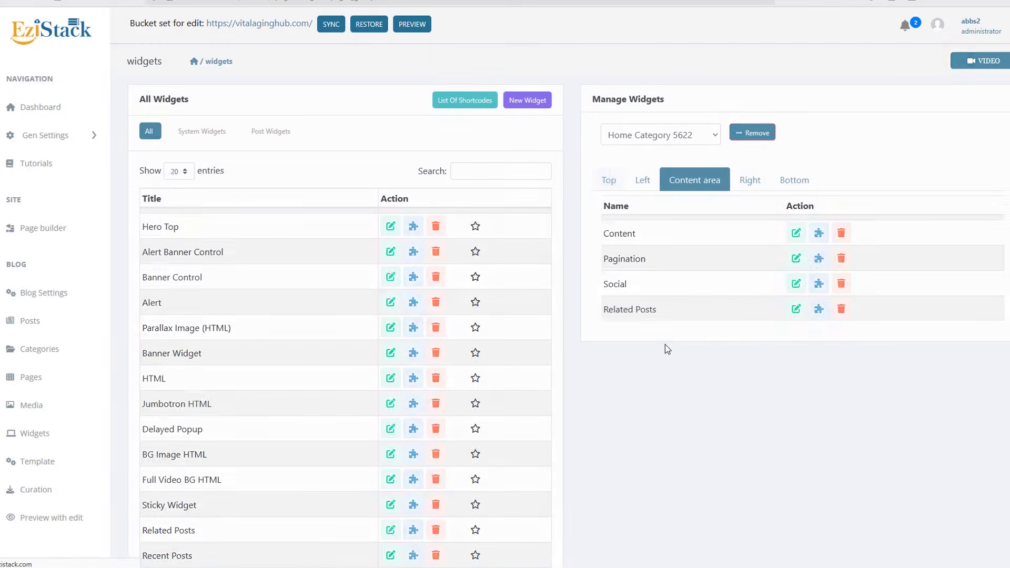
Edit the Recent Posts with Thumbnails widget in the right area of Post Category, and return to the category list.
left_click(653, 144)
left_click(651, 171)
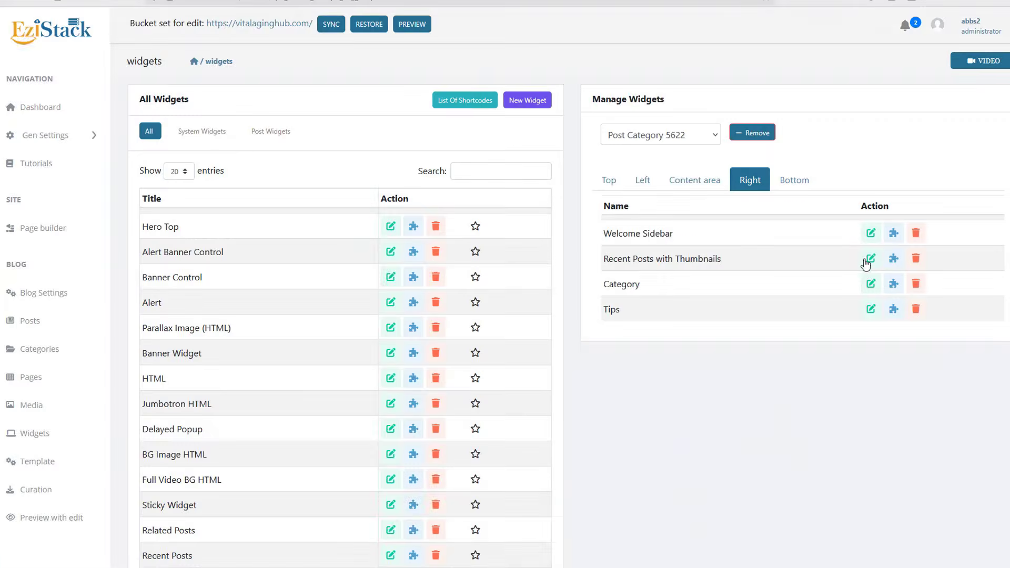
left_click(868, 259)
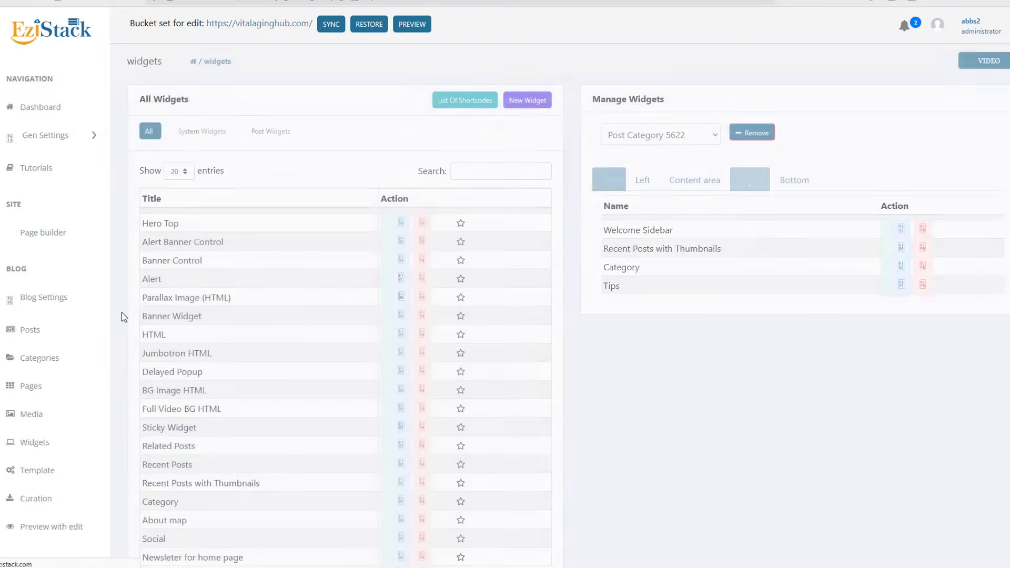
left_click(49, 349)
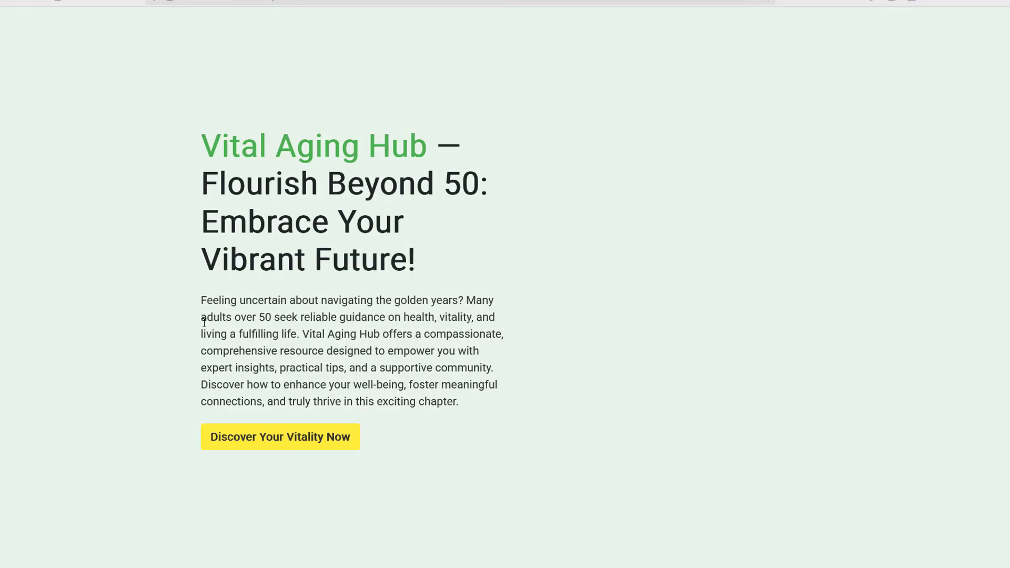
Examine the preview home page's post cards with their categories, the Recent Posts sidebar and the Categories list.
scroll(208, 323, "down", 12)
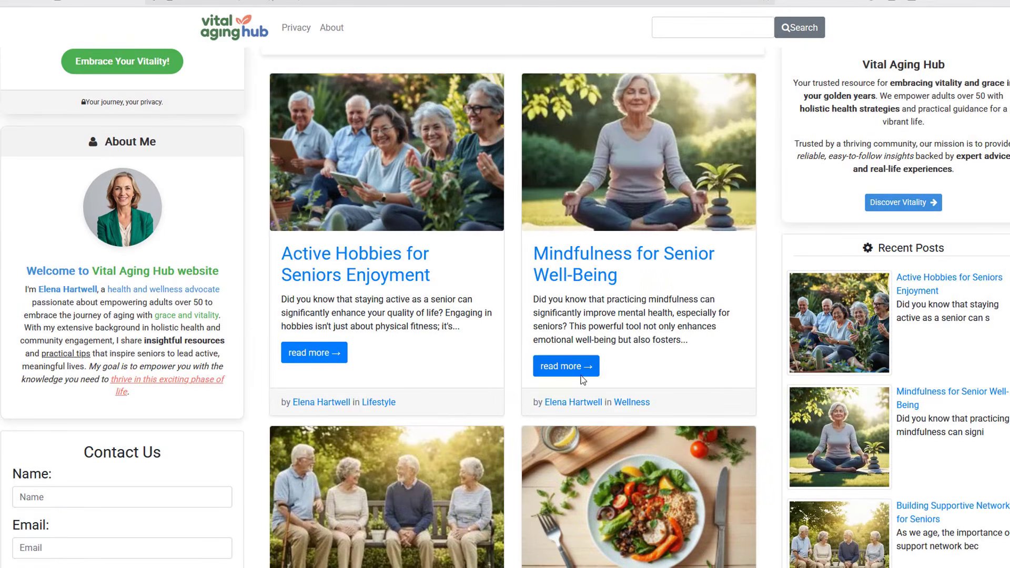
scroll(583, 380, "down", 3)
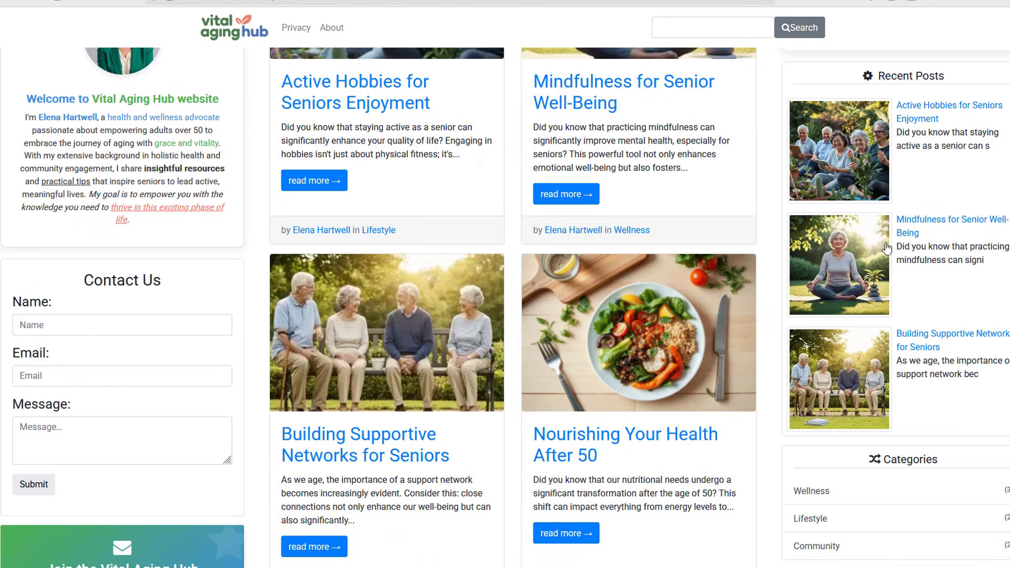
scroll(847, 396, "down", 4)
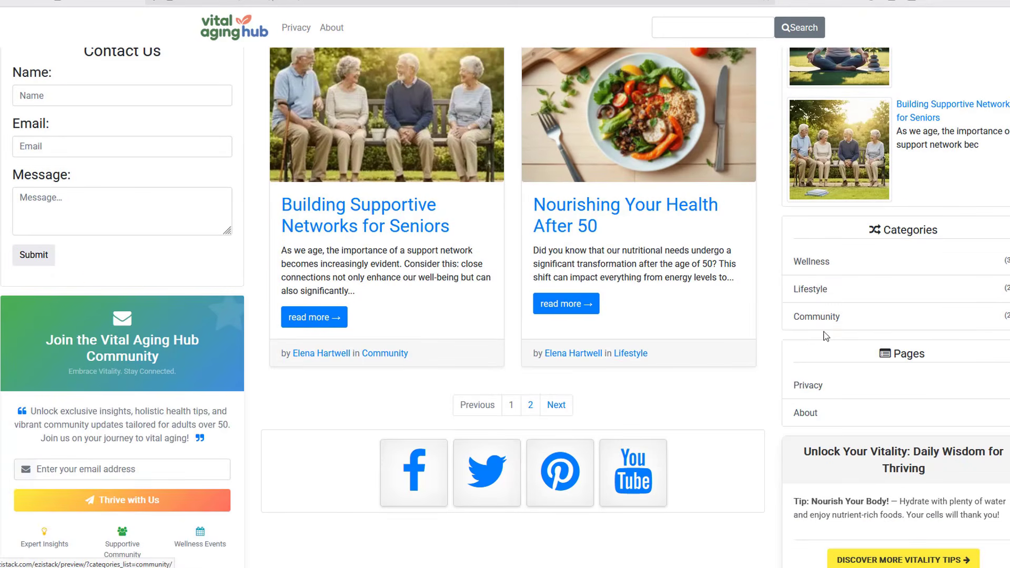
scroll(826, 337, "up", 5)
scroll(826, 326, "up", 3)
scroll(825, 318, "down", 1)
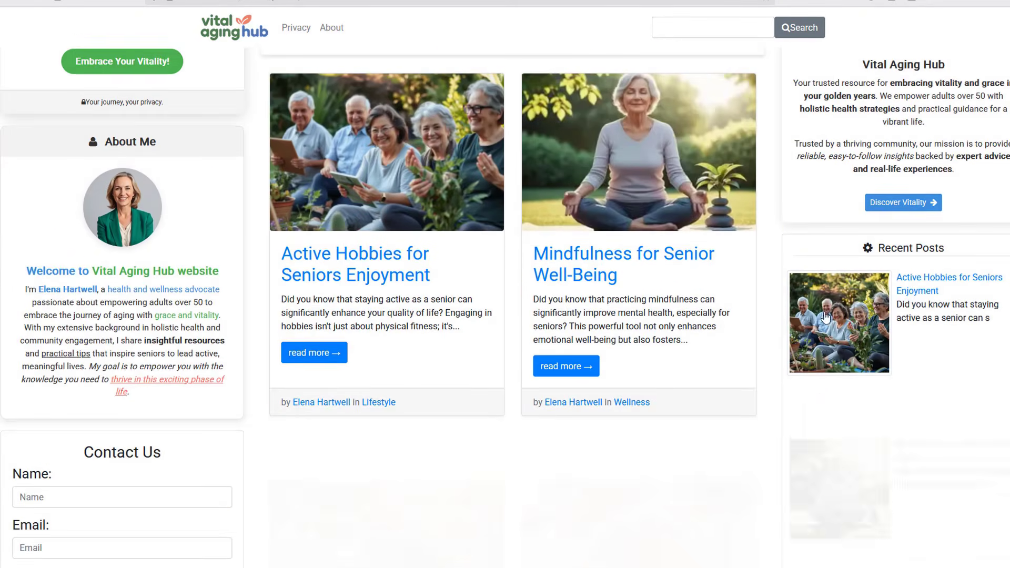
scroll(825, 317, "down", 3)
scroll(578, 158, "up", 2)
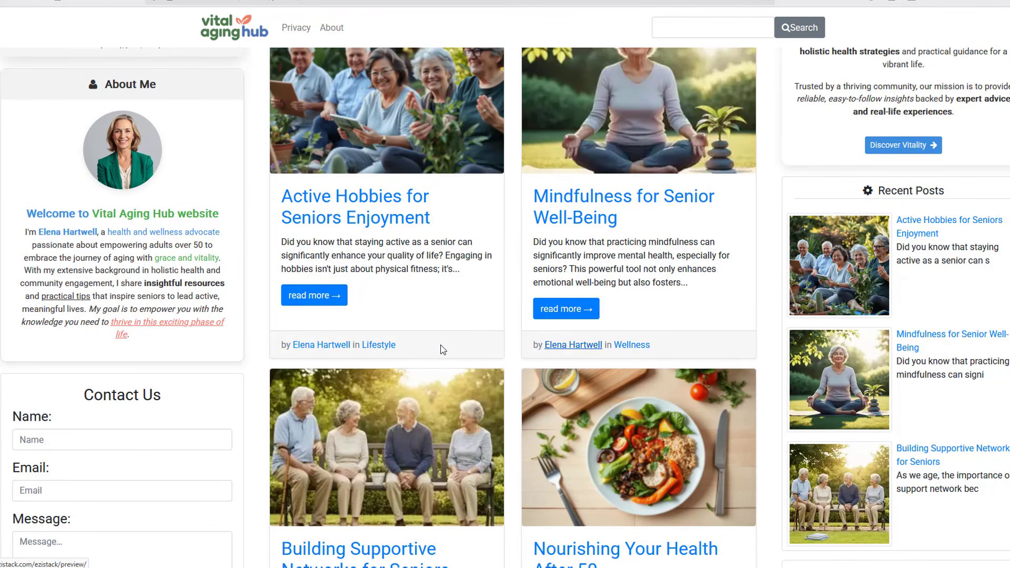
scroll(379, 358, "down", 4)
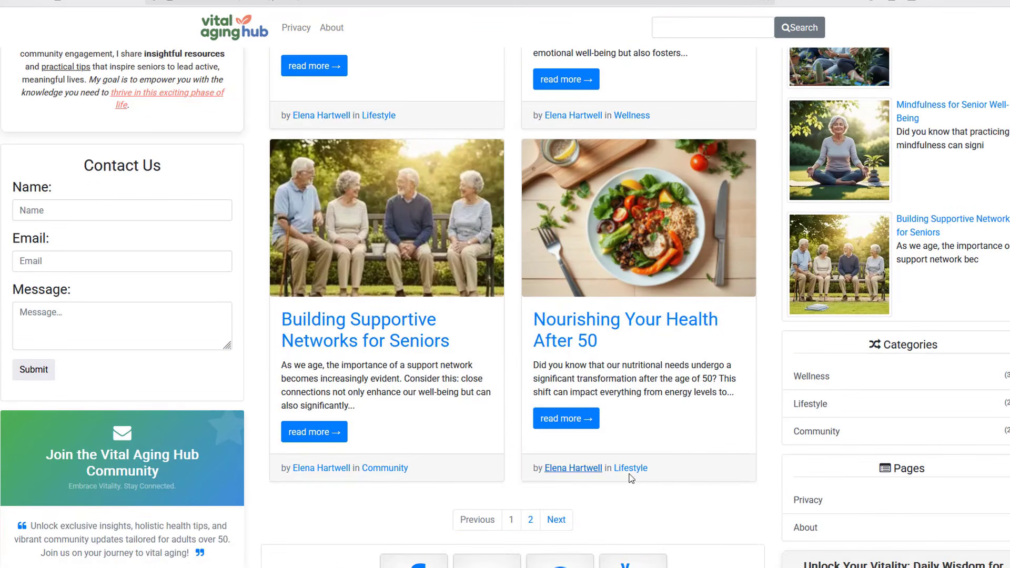
scroll(631, 473, "up", 5)
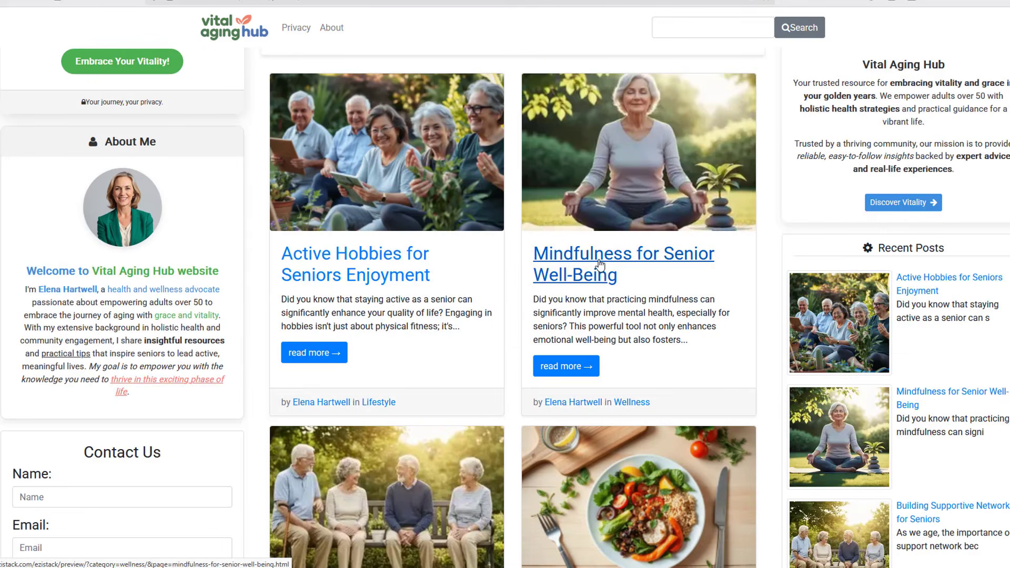
scroll(598, 259, "down", 5)
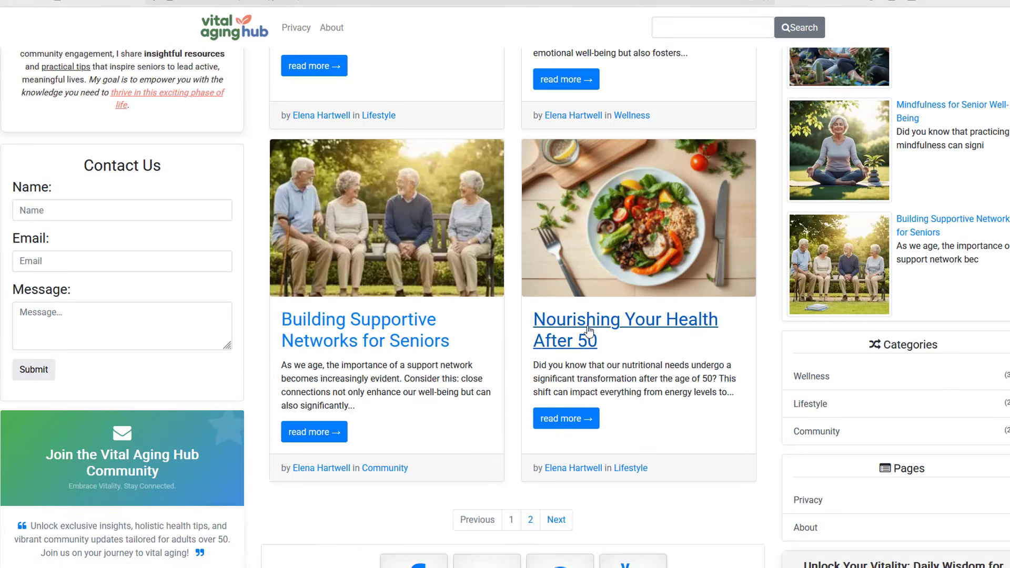
Open the Community category page and check the posts in its main area, Recent Posts sidebar and related posts.
left_click(398, 466)
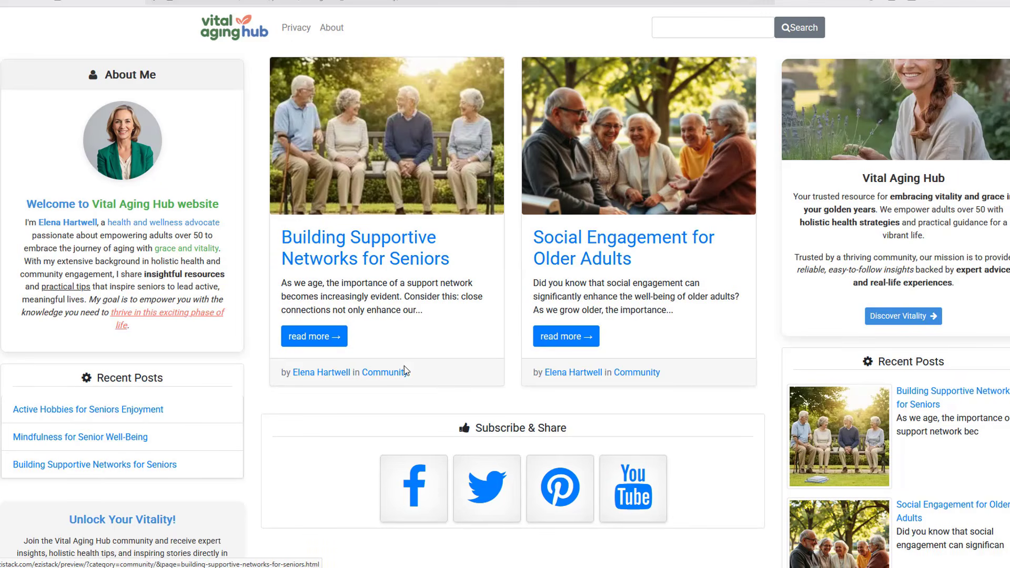
scroll(600, 378, "down", 3)
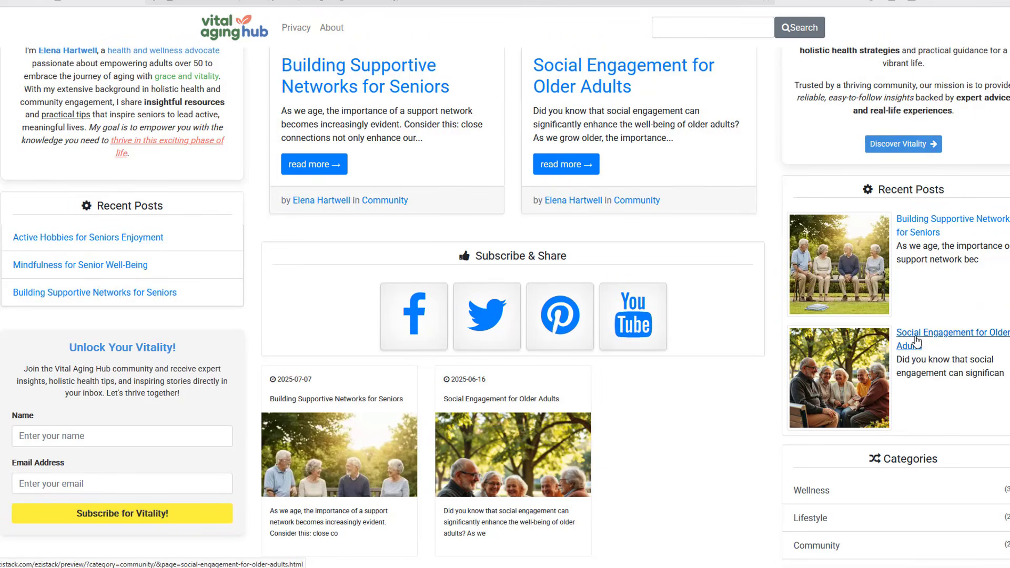
scroll(648, 488, "down", 3)
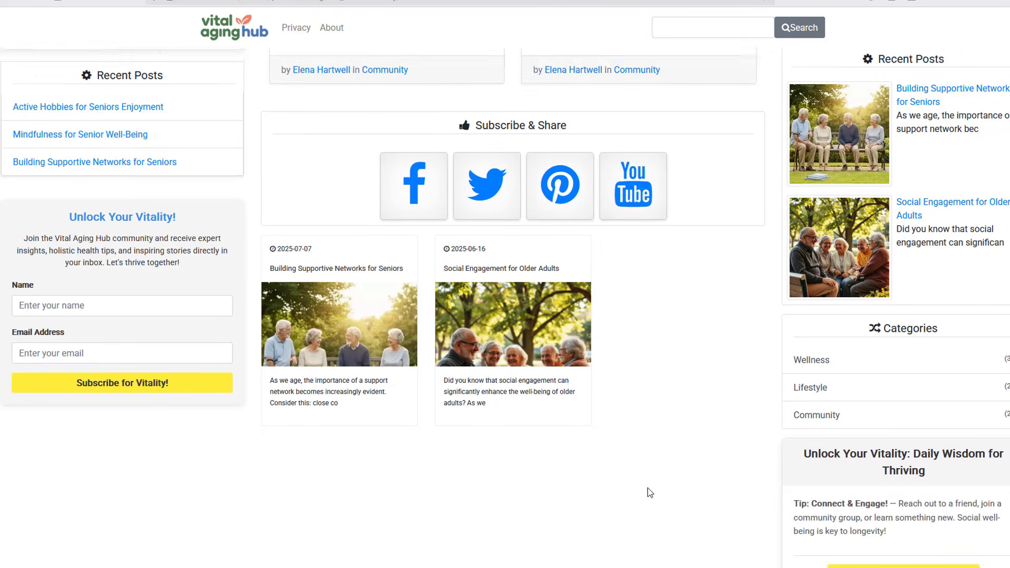
scroll(648, 487, "up", 5)
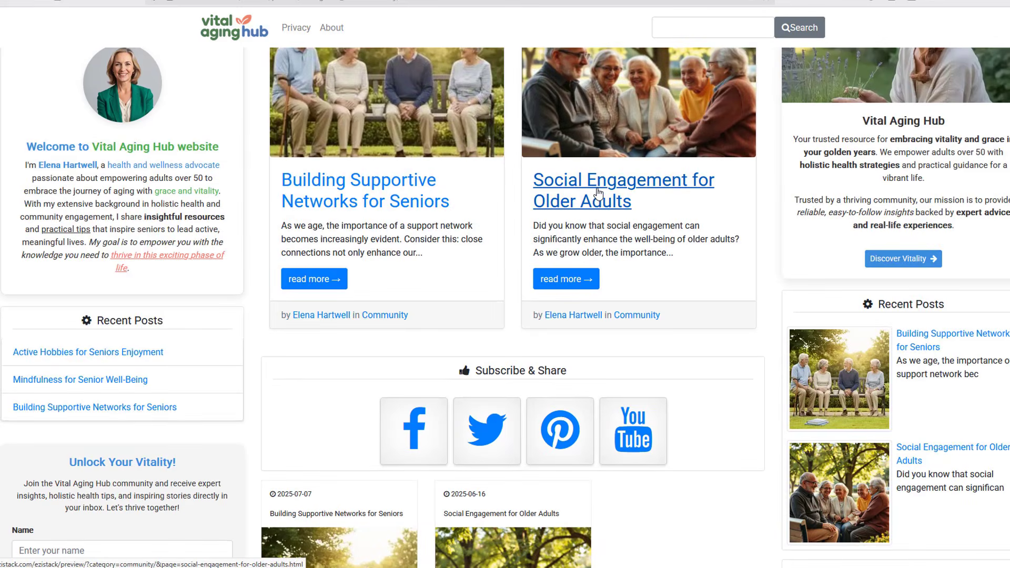
Open the Social Engagement for Older Adults post and check its Recent Posts sidebar and related posts.
left_click(588, 273)
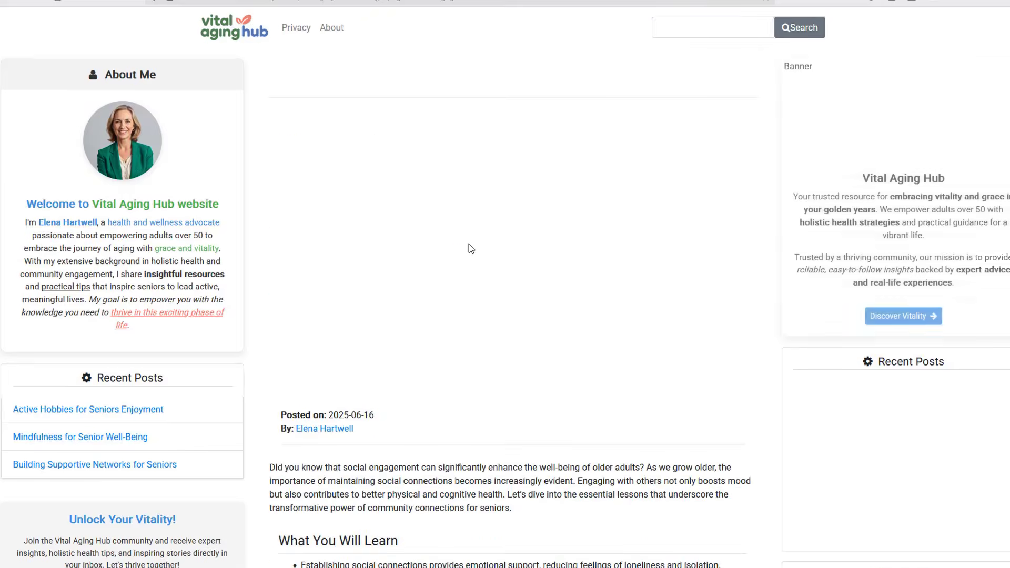
scroll(476, 354, "down", 5)
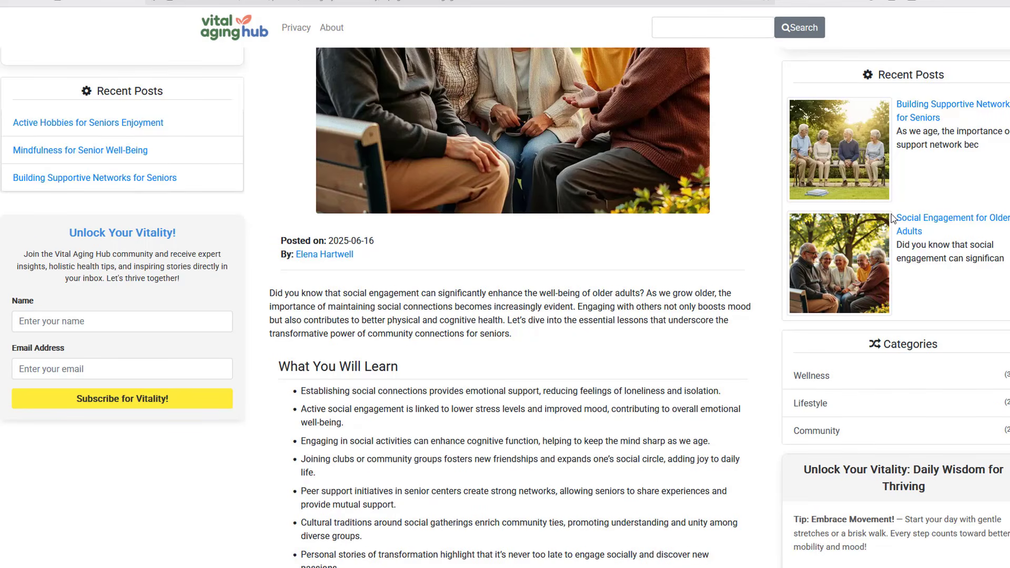
scroll(648, 372, "down", 20)
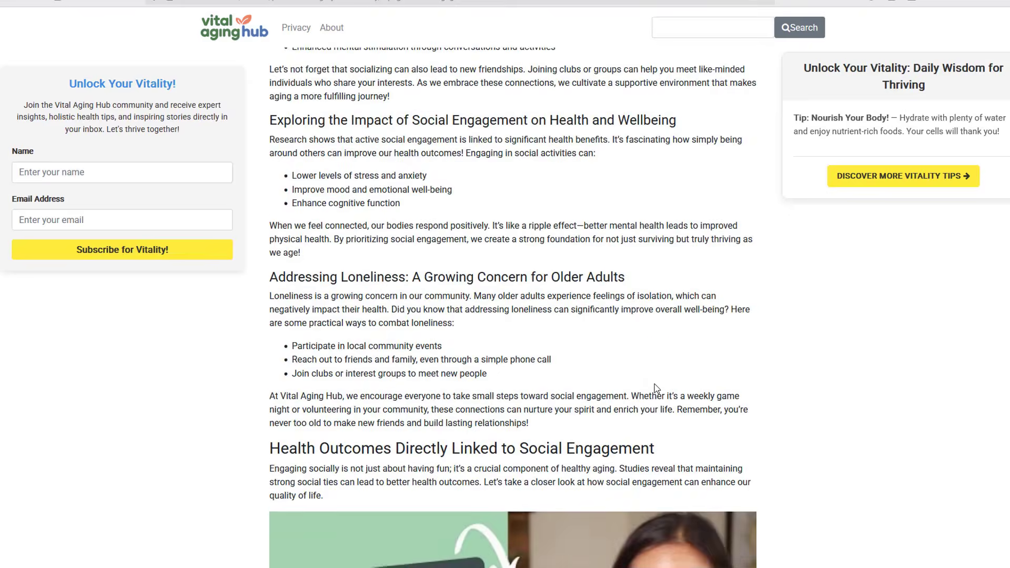
scroll(655, 389, "down", 20)
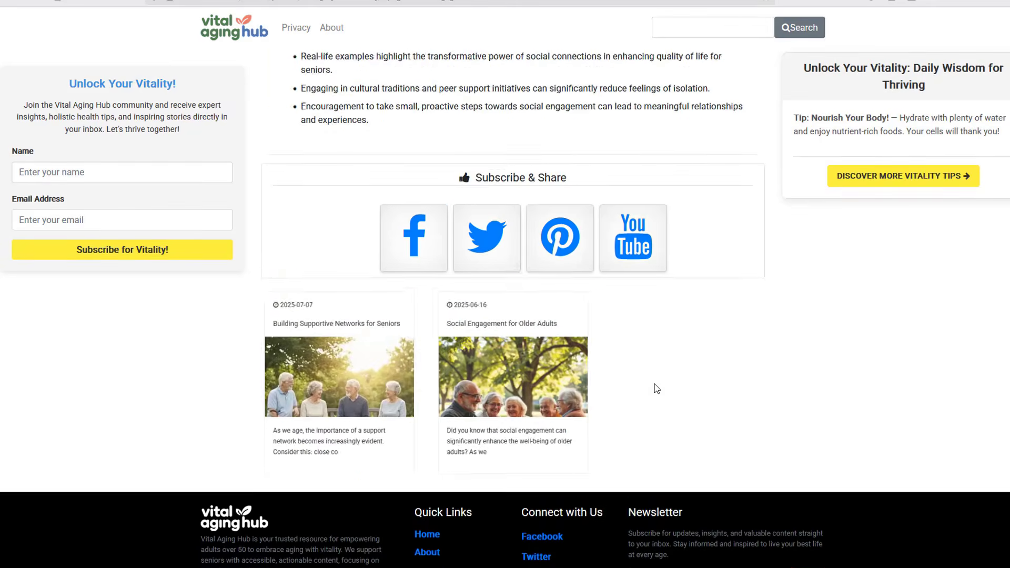
scroll(573, 339, "up", 15)
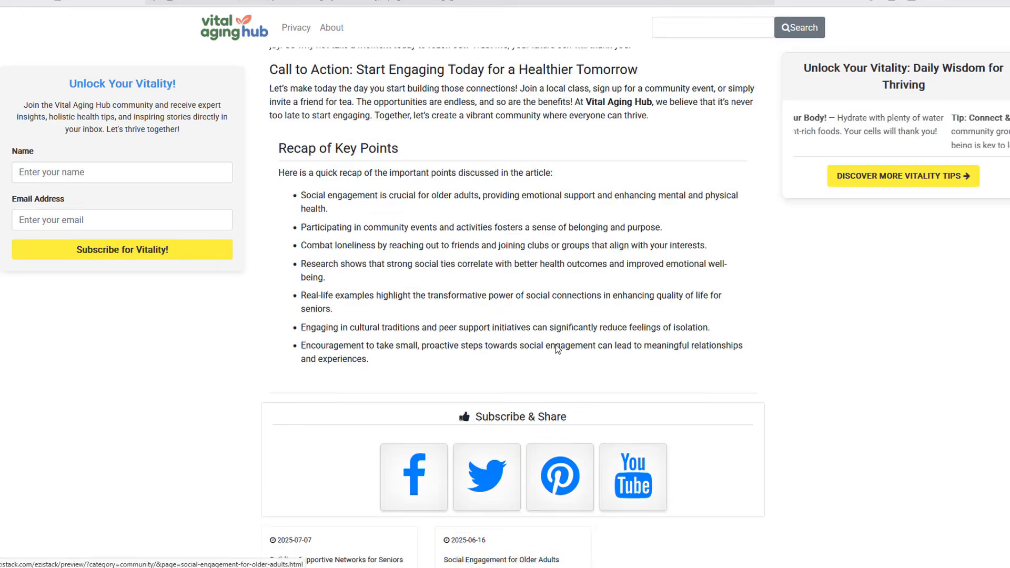
scroll(576, 338, "up", 20)
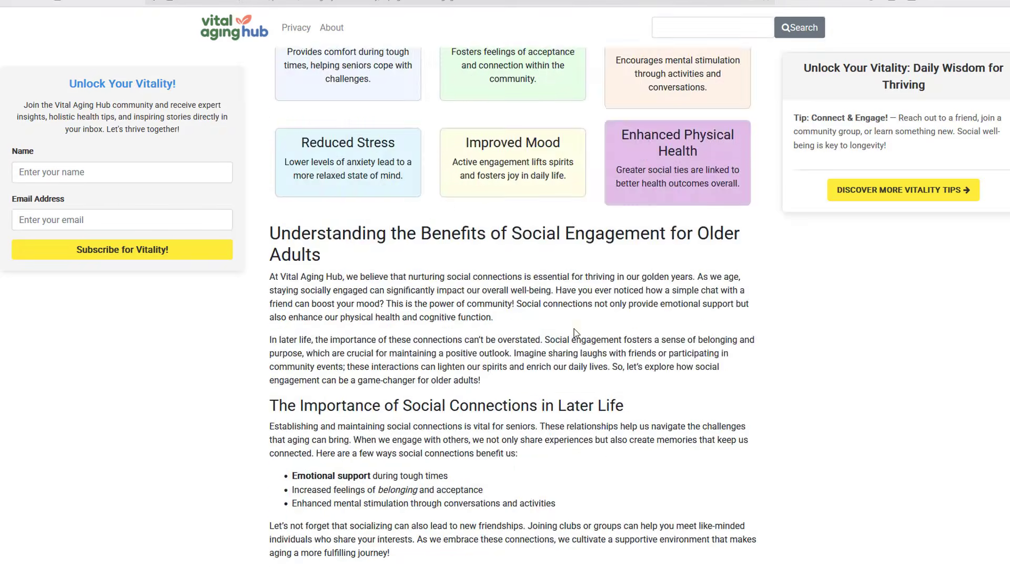
scroll(576, 330, "up", 2)
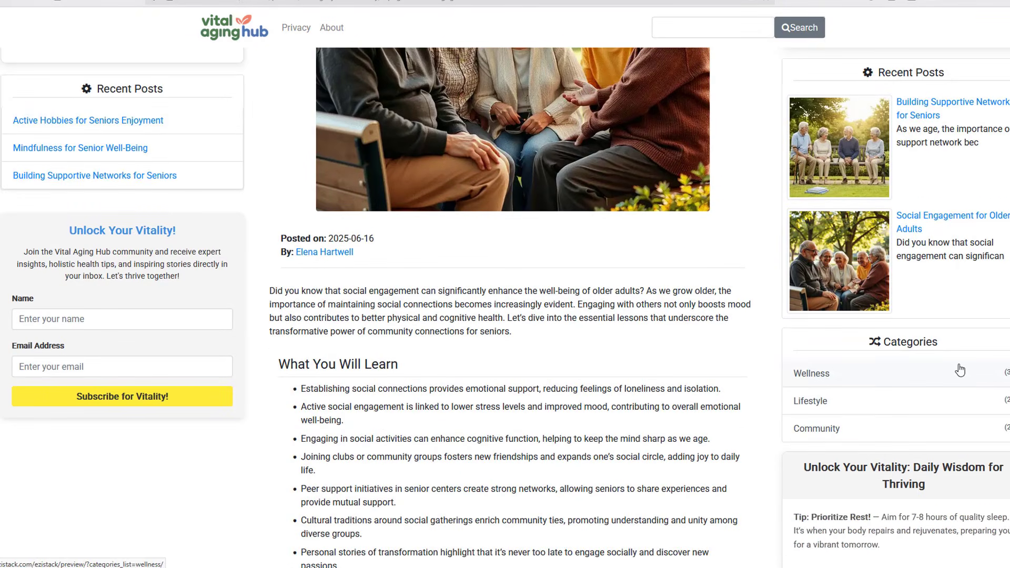
Open the Wellness category page and check its listed posts, Recent Posts sidebar and related posts.
left_click(796, 379)
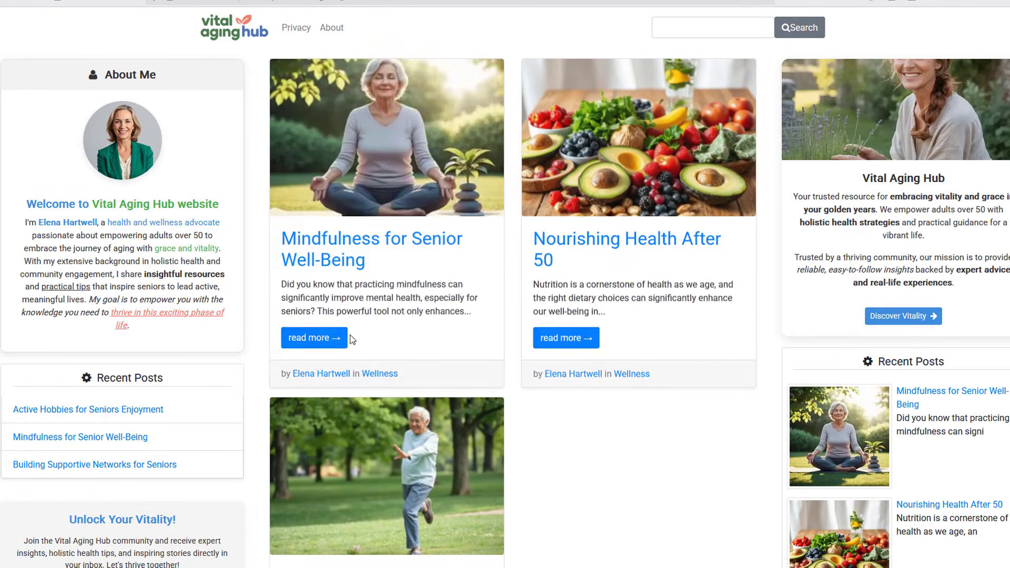
scroll(421, 310, "down", 4)
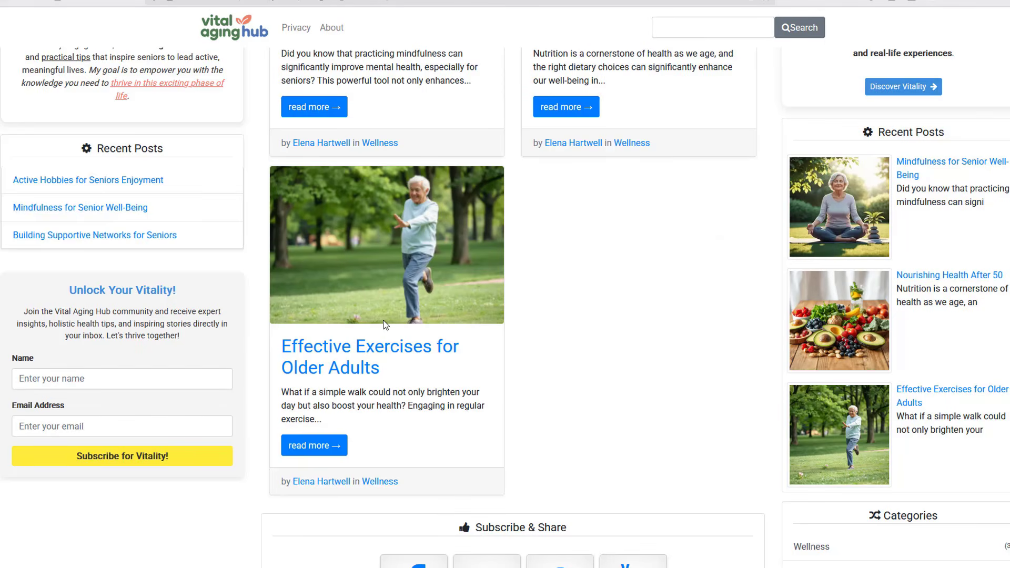
scroll(886, 243, "down", 1)
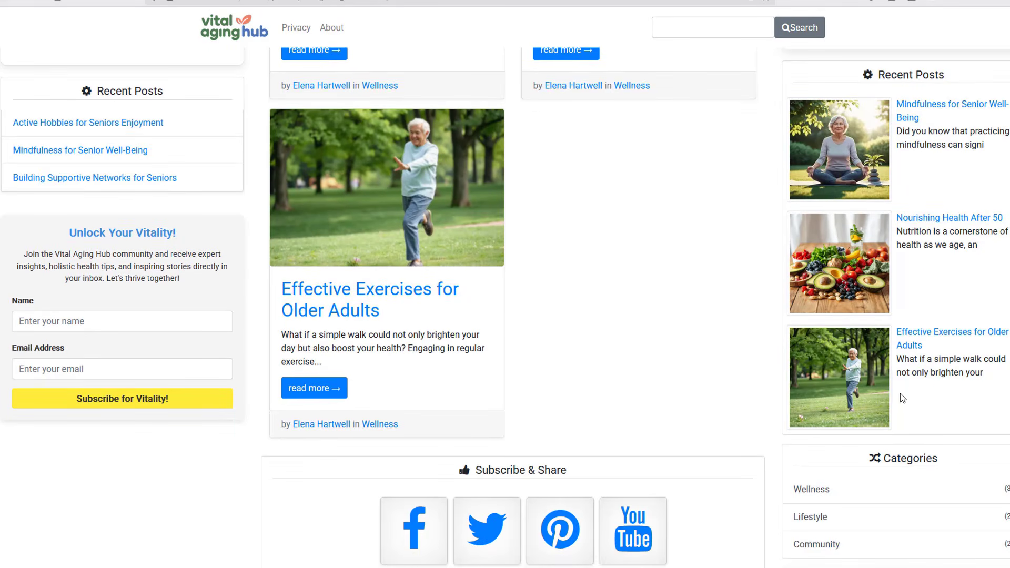
scroll(693, 391, "down", 4)
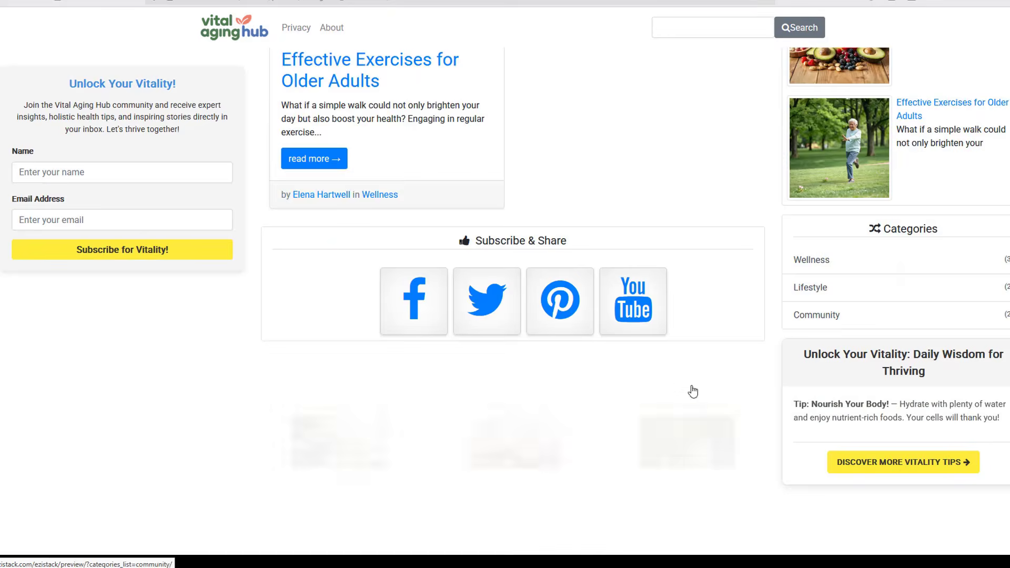
scroll(595, 362, "down", 2)
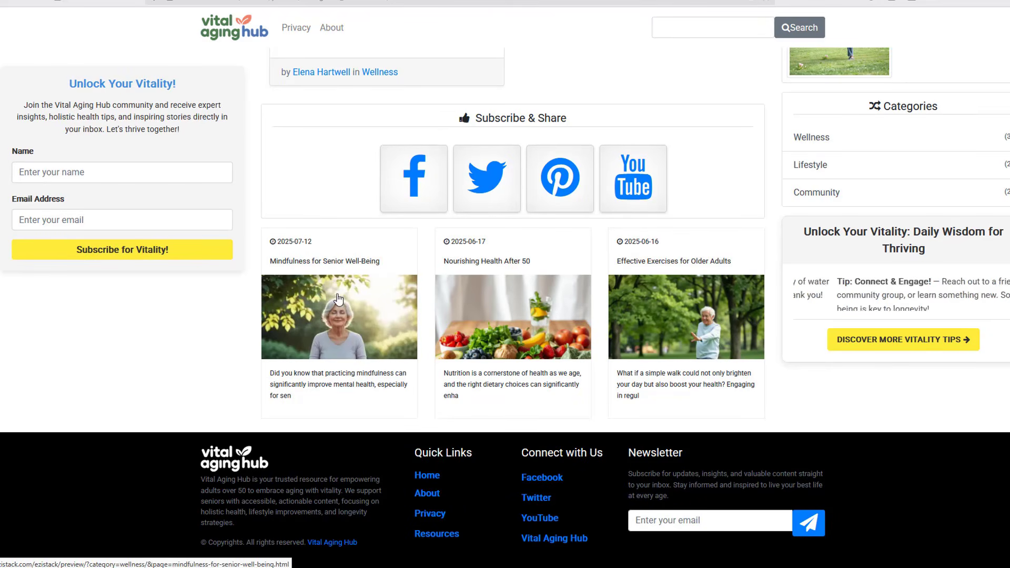
Open the Mindfulness for Senior Well-Being post and look through its sidebar, content sections and embedded video.
left_click(343, 310)
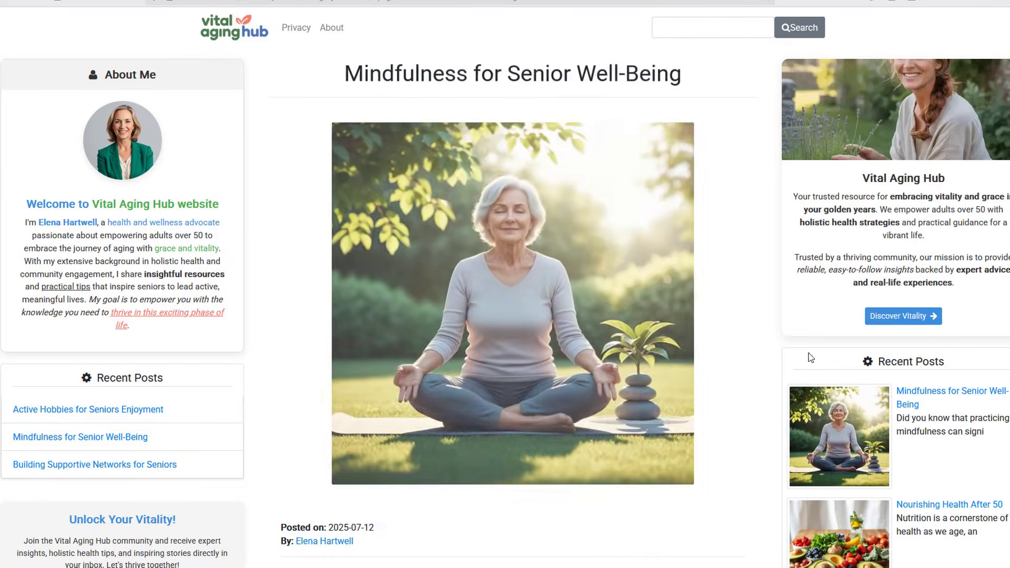
scroll(841, 357, "down", 3)
scroll(871, 363, "down", 5)
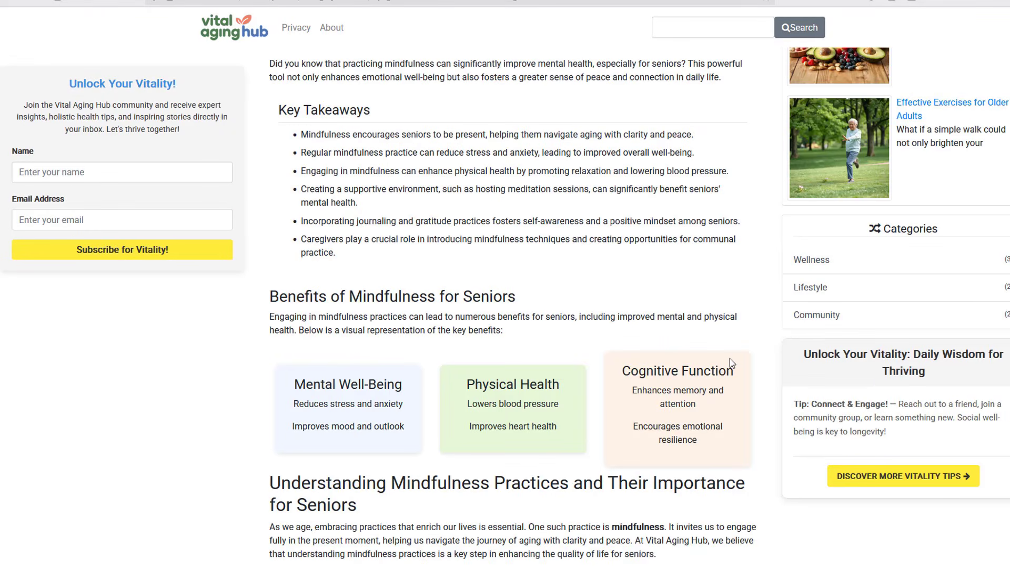
scroll(730, 358, "down", 3)
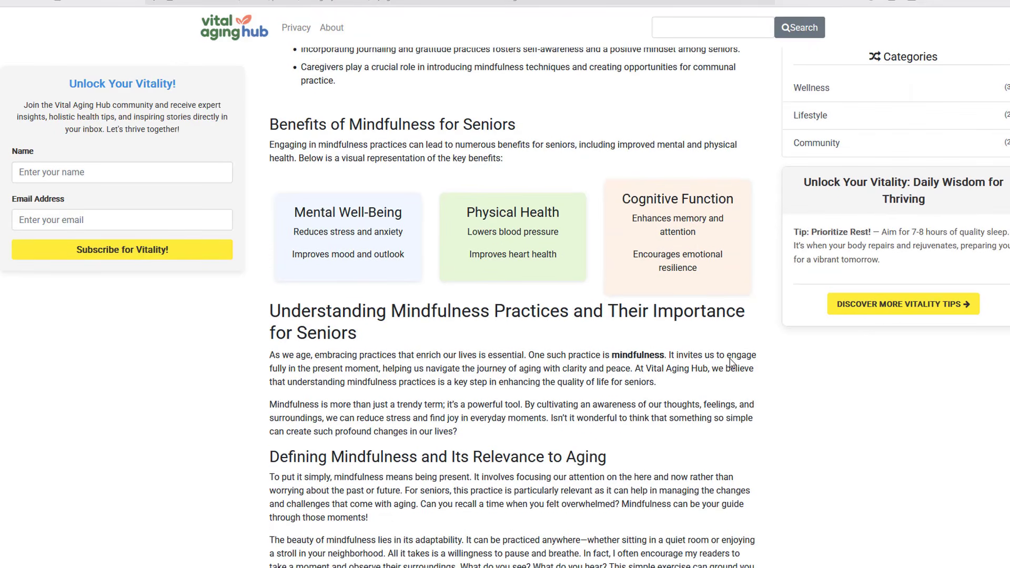
scroll(730, 358, "down", 3)
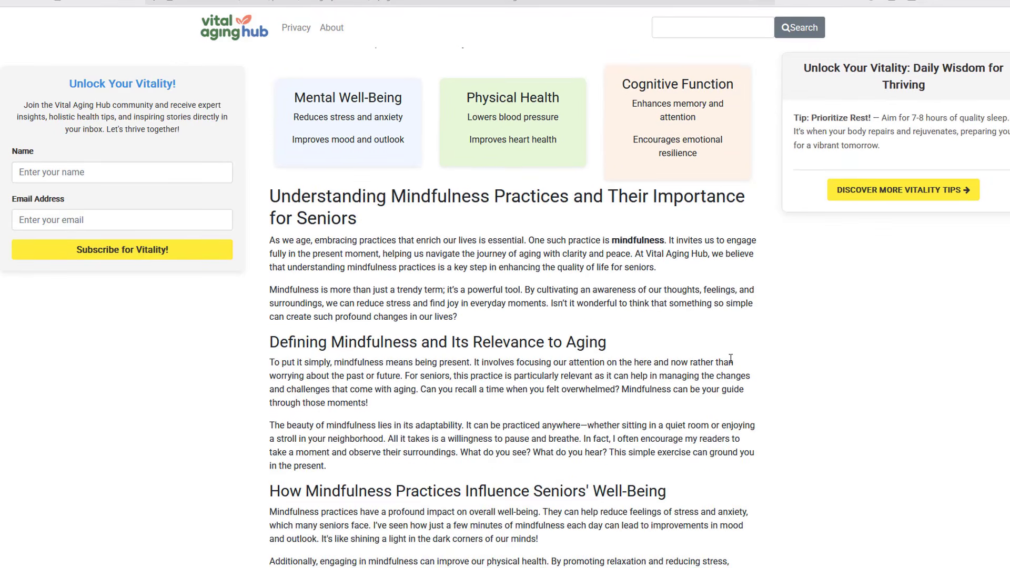
scroll(730, 358, "down", 1)
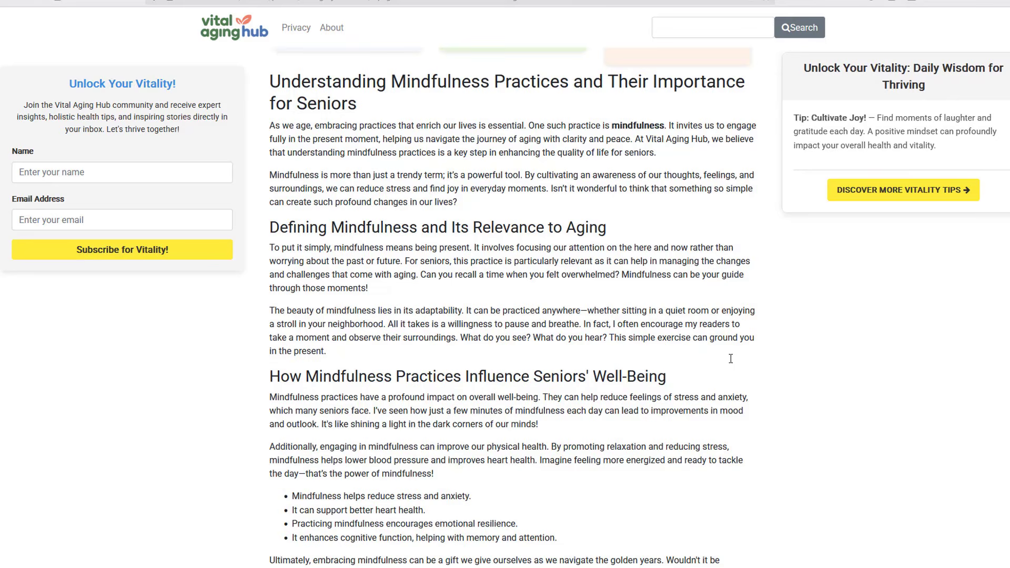
scroll(731, 359, "down", 3)
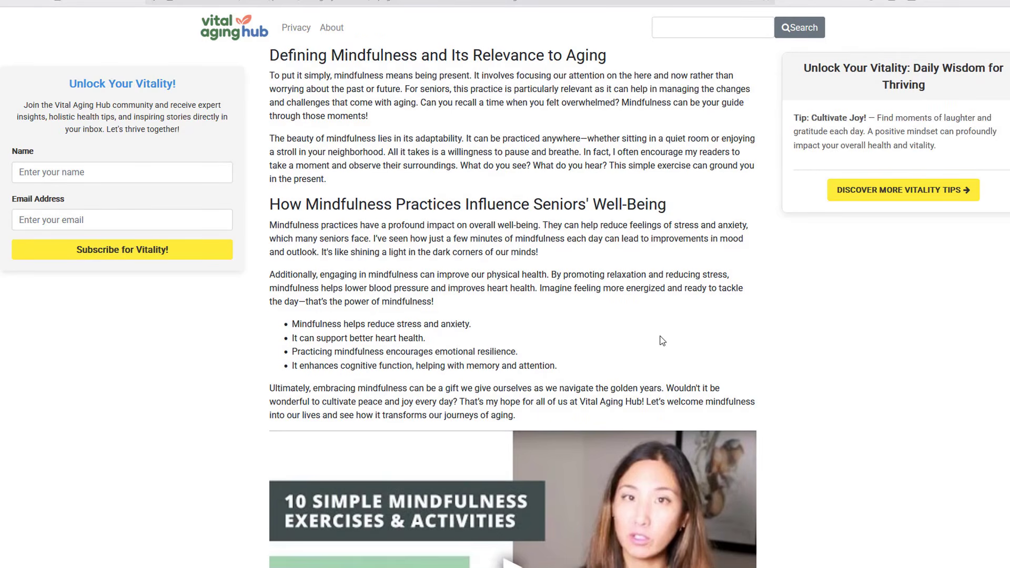
scroll(601, 326, "up", 15)
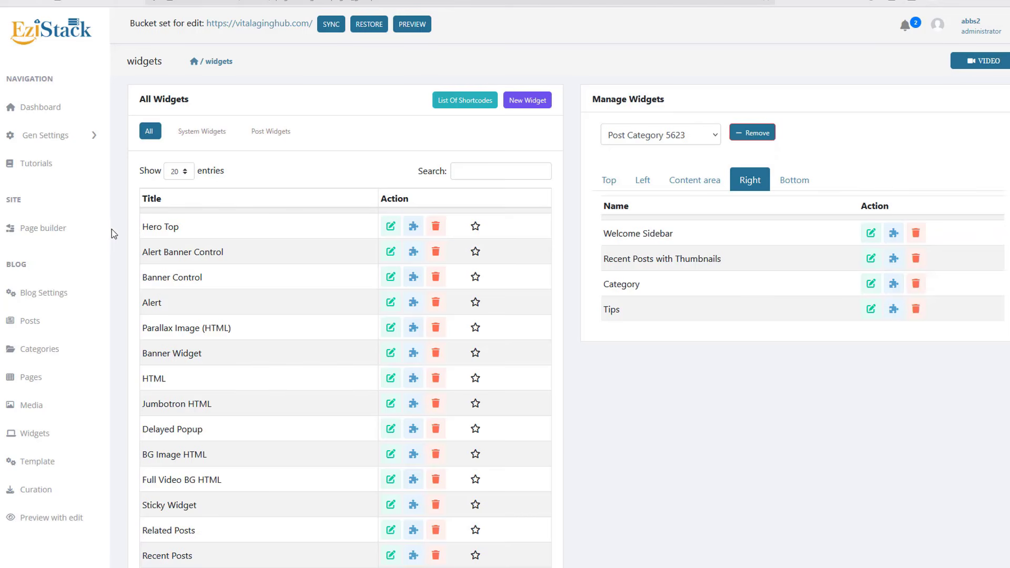
Open the general banner settings and examine the HTML of banner 1 in the banners subcategory of Abbs1.
left_click(55, 142)
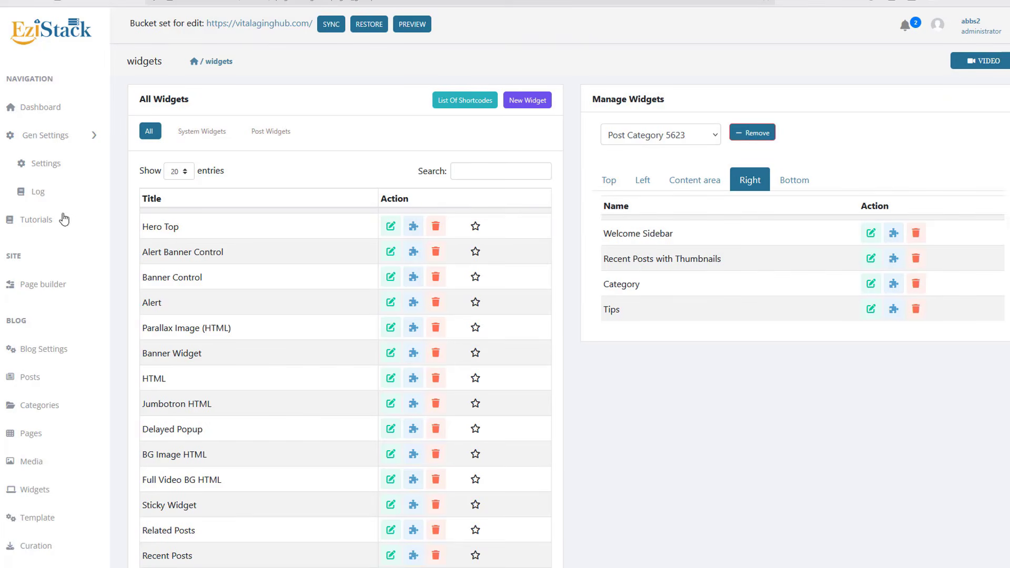
left_click(54, 165)
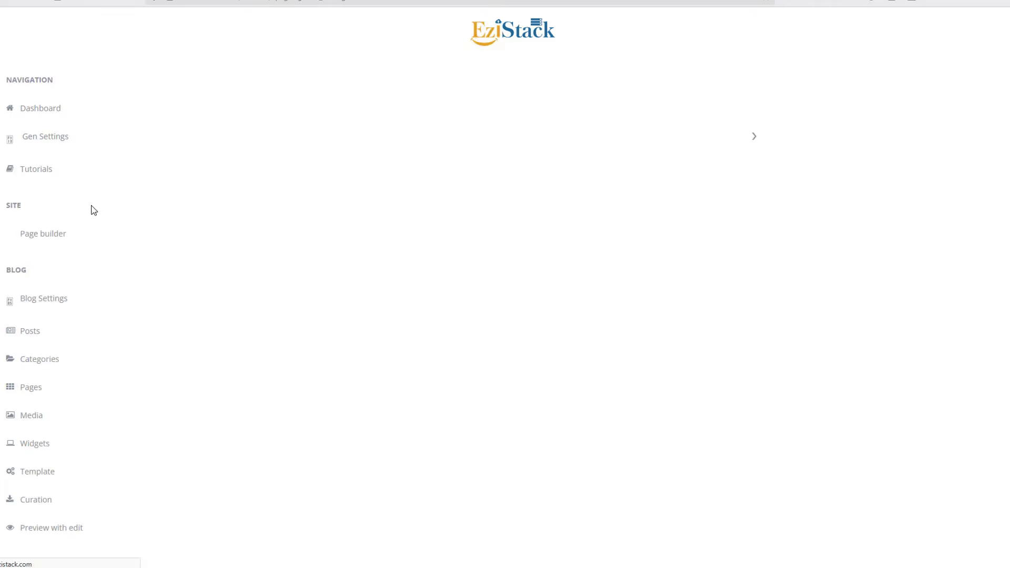
left_click(321, 104)
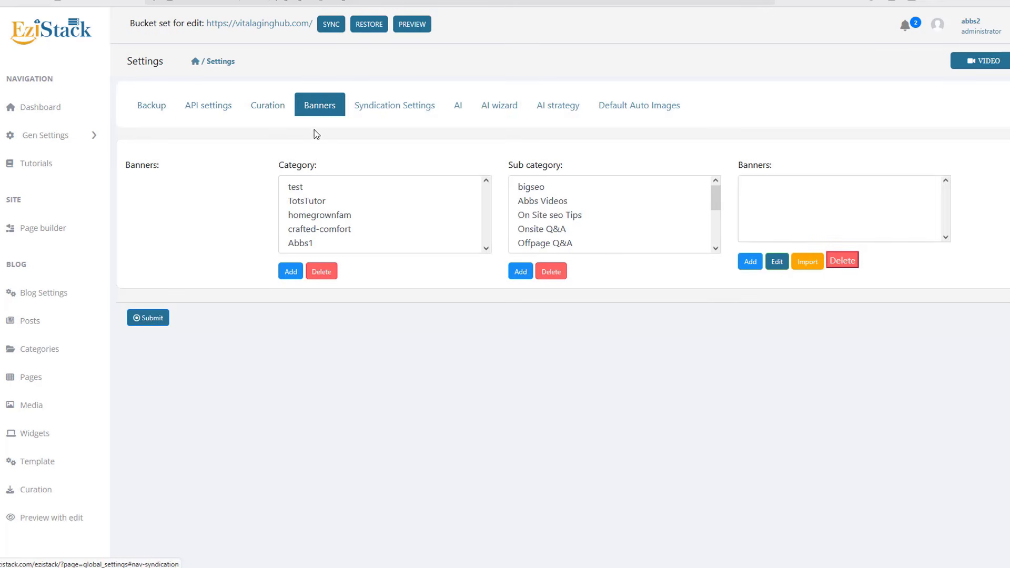
left_click(300, 246)
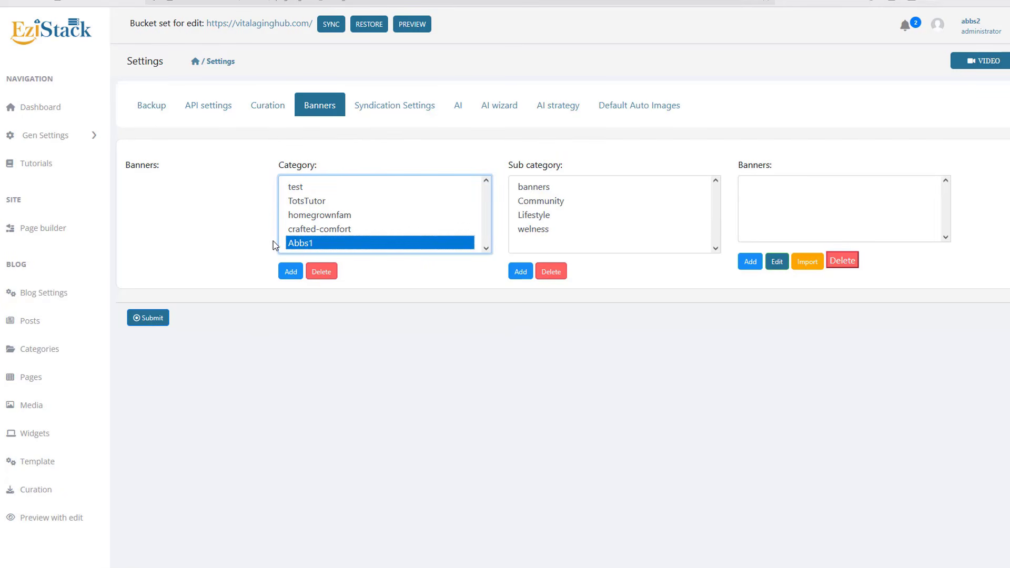
left_click(547, 190)
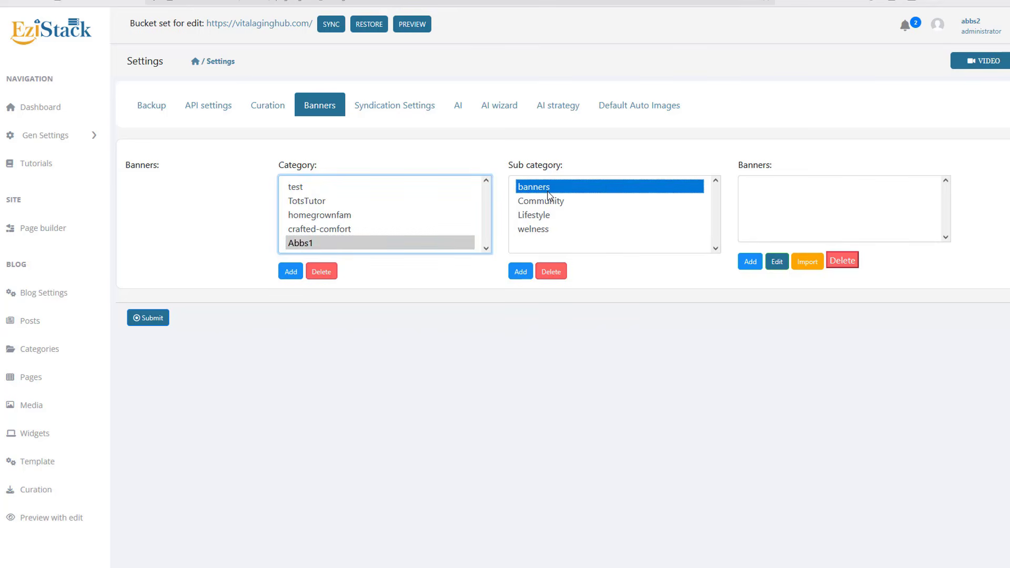
left_click(547, 201)
key("Down")
key("Up")
key("Up")
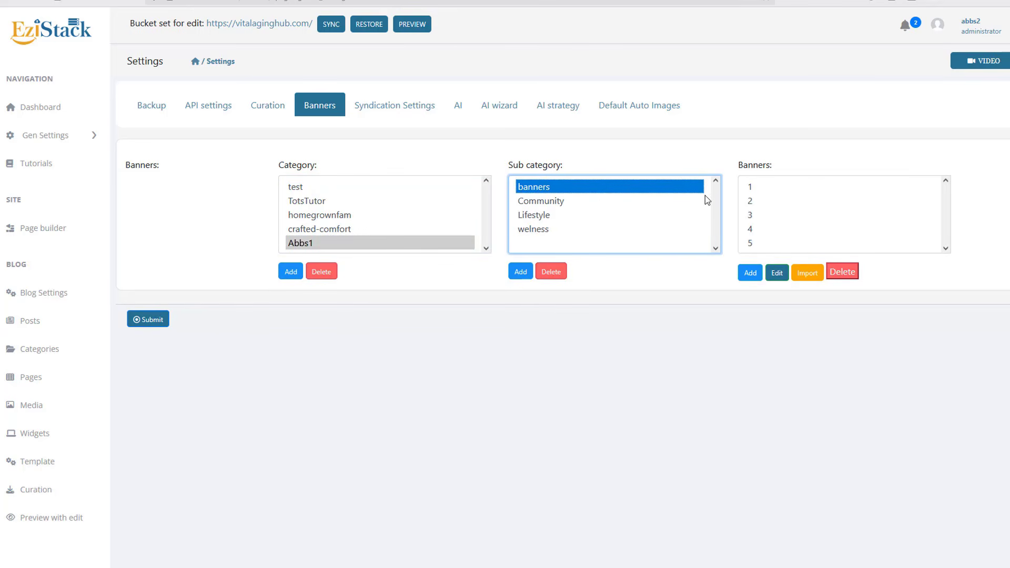
double_click(760, 186)
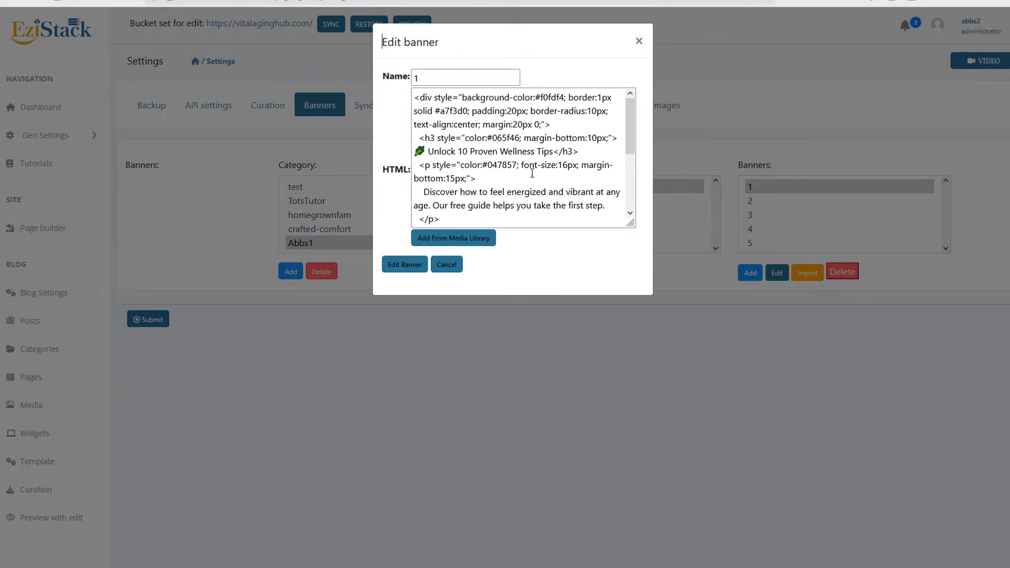
left_click(641, 42)
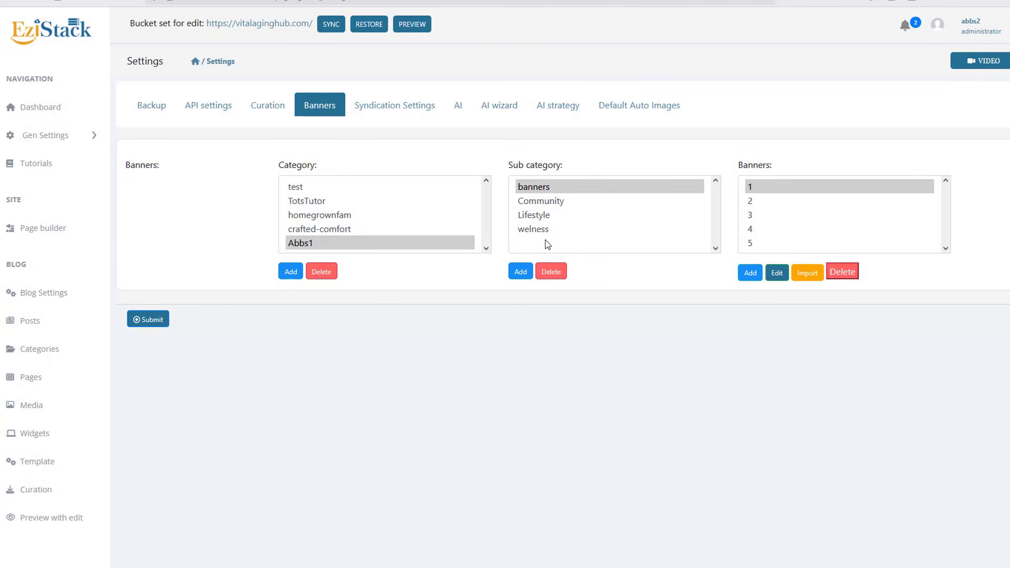
Check the banner lists of the welness, Lifestyle, Community and banners subcategories.
left_click(536, 230)
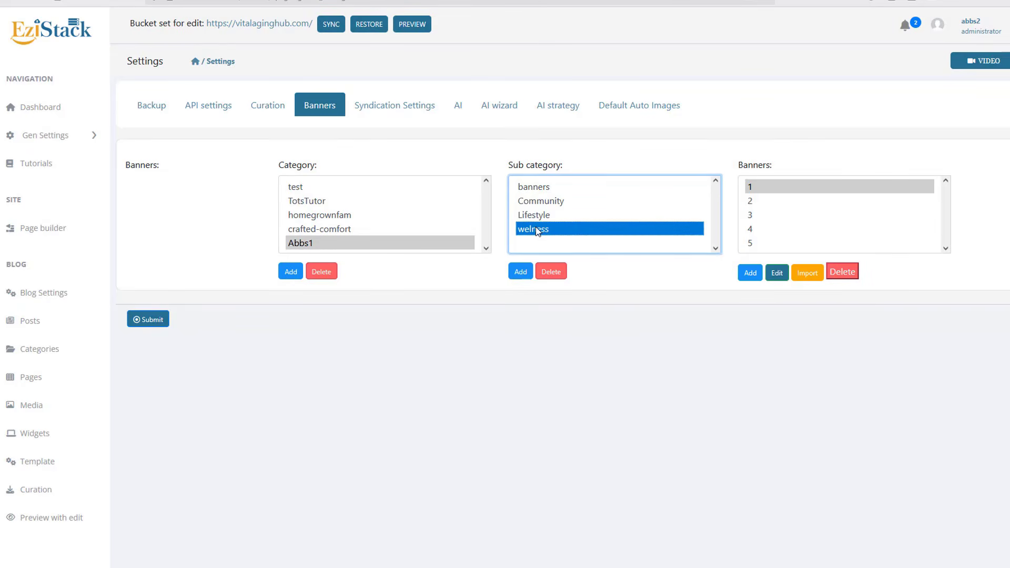
left_click(548, 214)
left_click(553, 197)
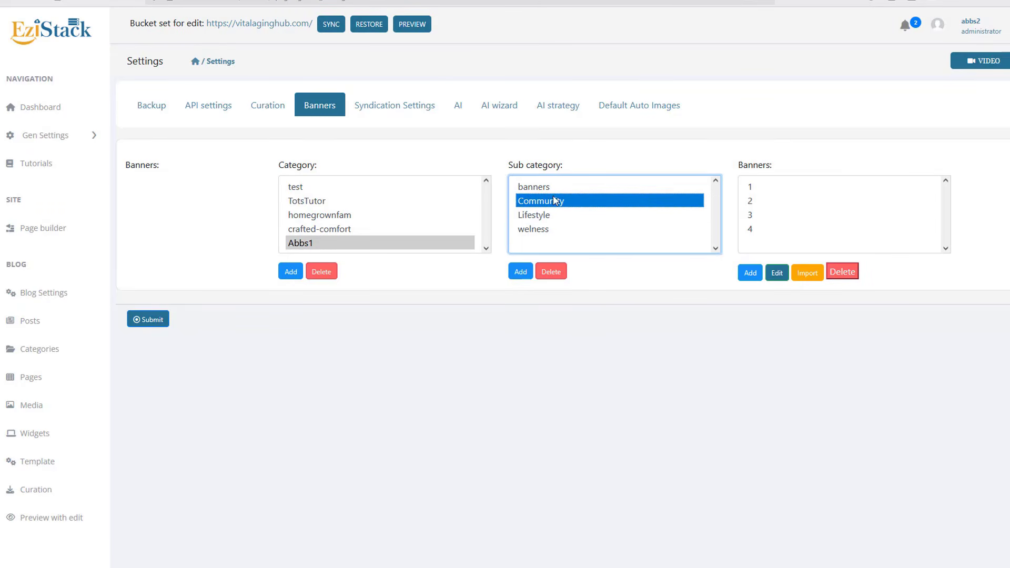
left_click(561, 191)
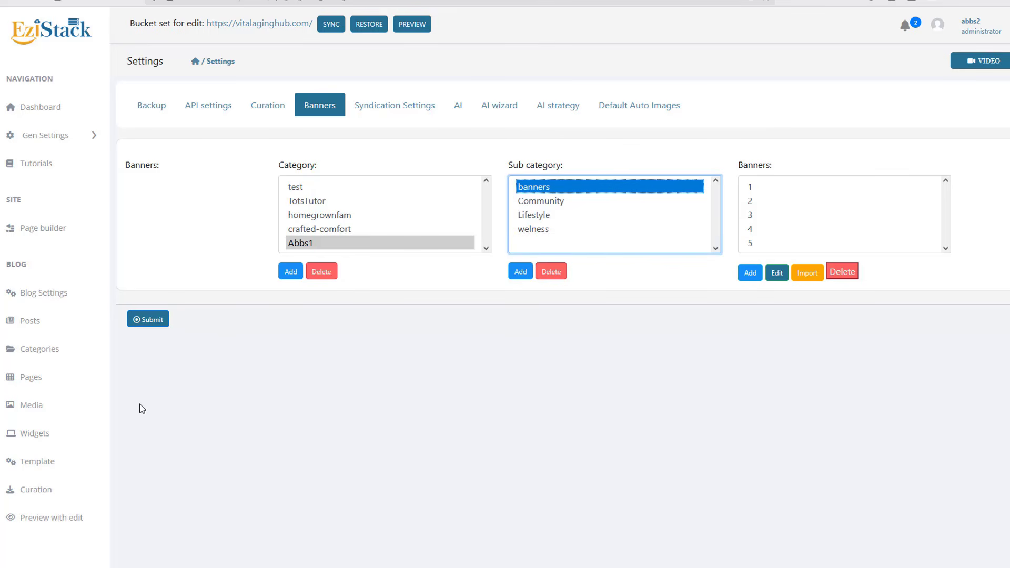
Open the custom category widgets from the blog categories and add Banner Control below the content of Post Body 5623.
left_click(34, 351)
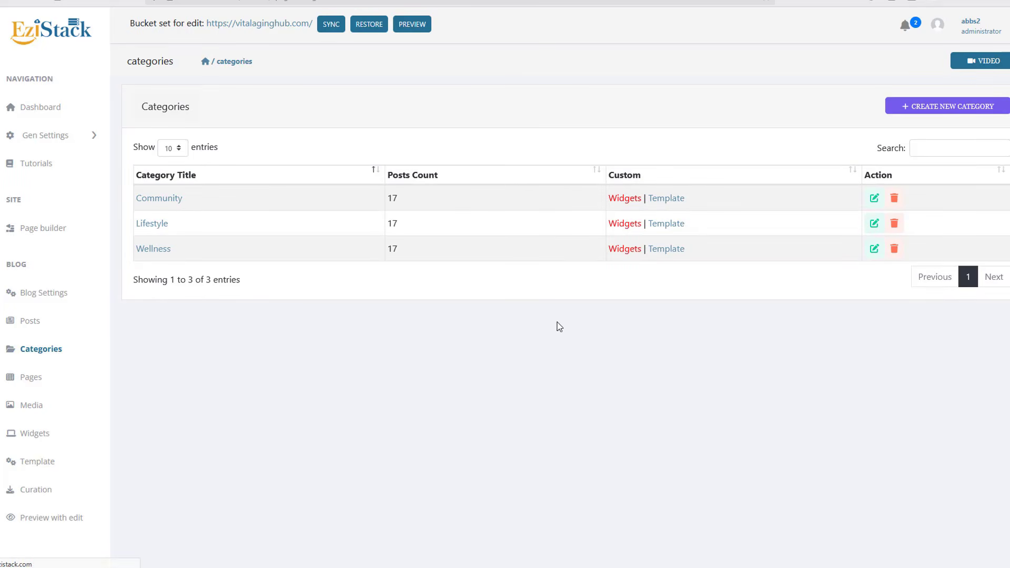
left_click(630, 223)
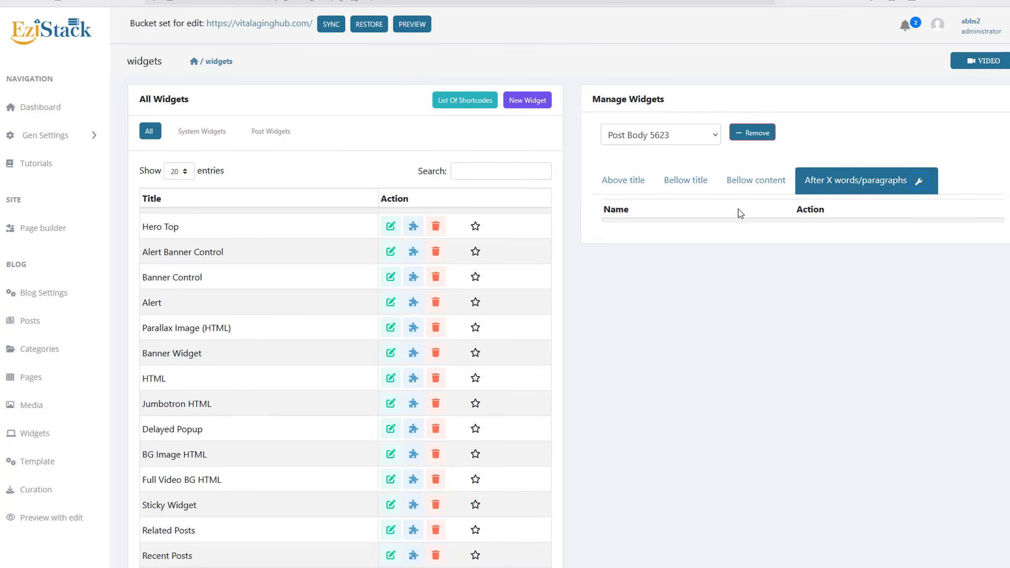
left_click(752, 185)
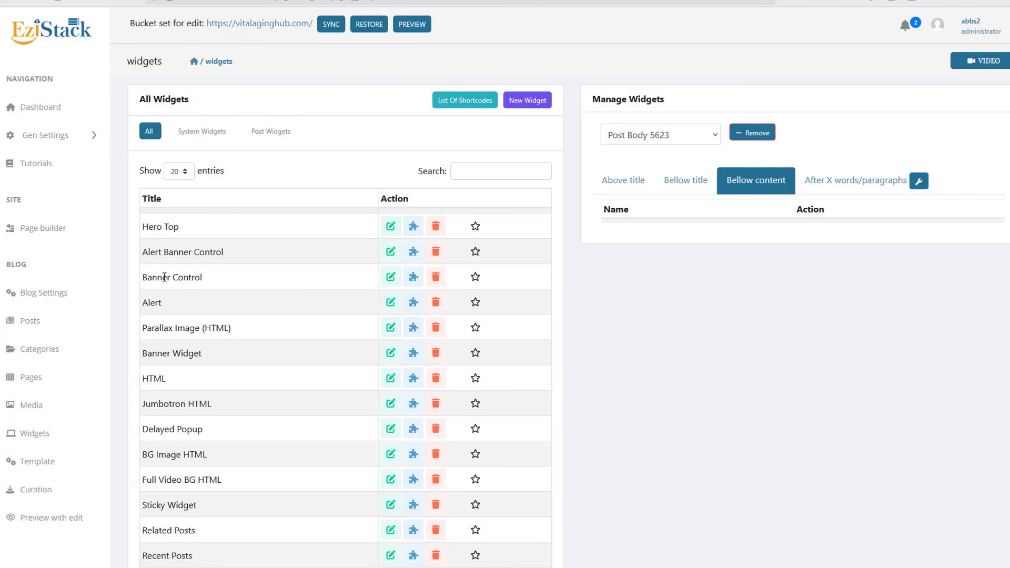
left_click_drag(164, 277, 605, 272)
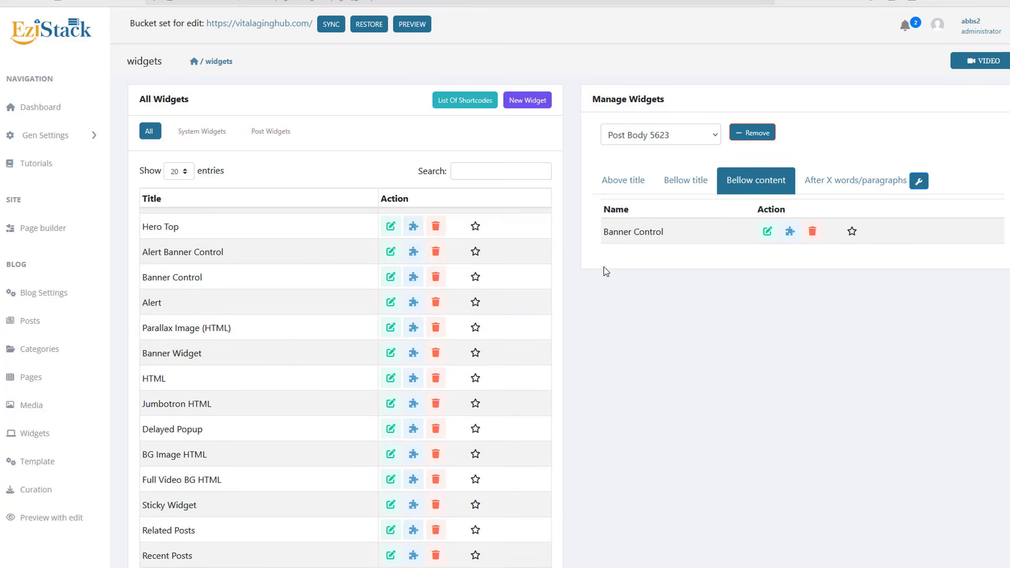
left_click(768, 233)
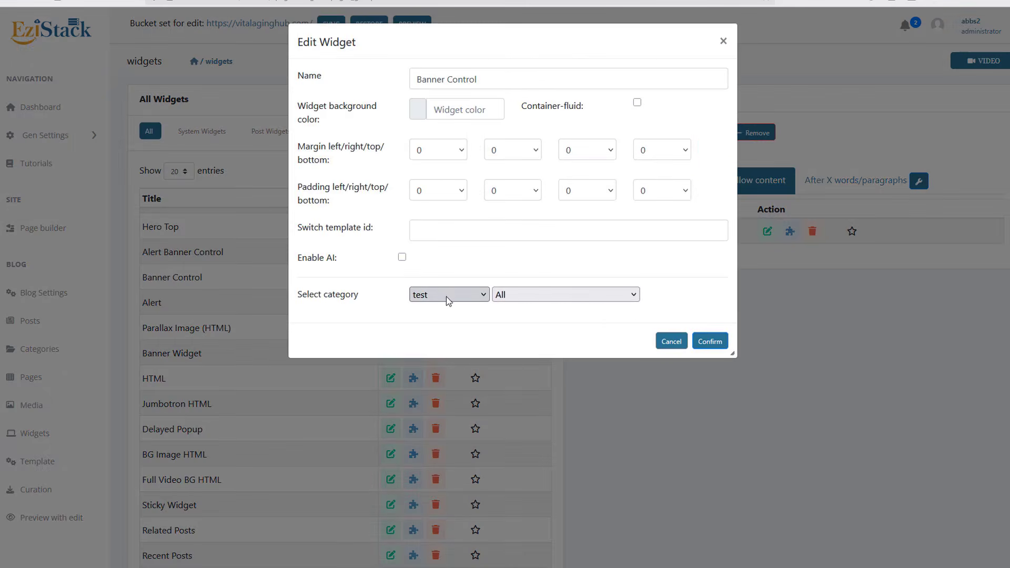
left_click(446, 295)
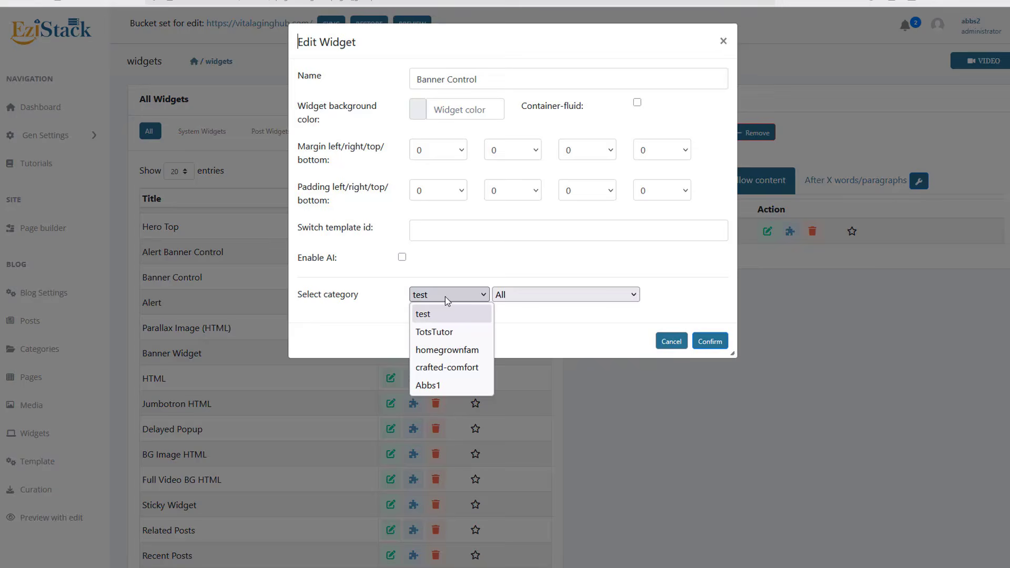
left_click(446, 384)
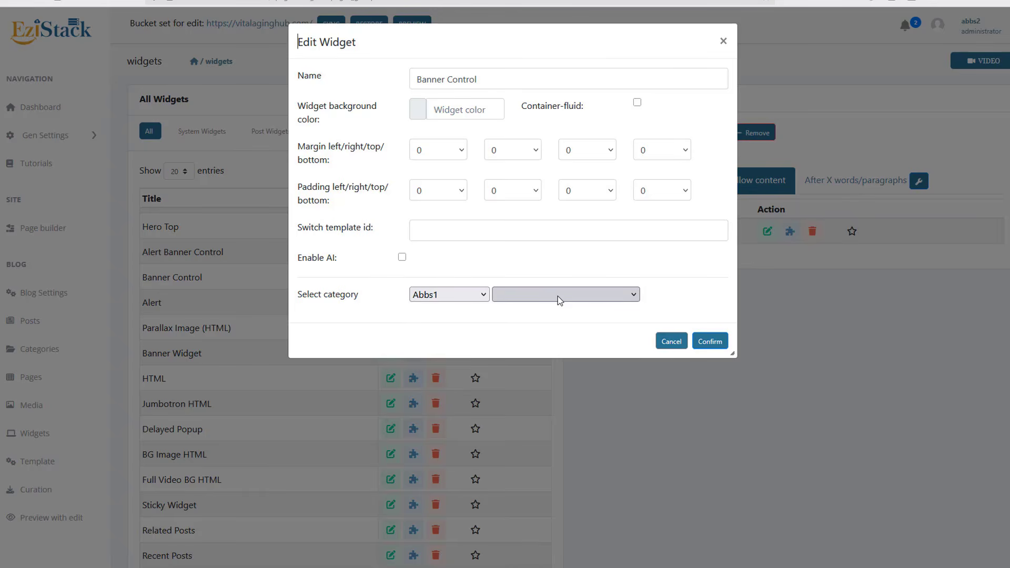
left_click(667, 342)
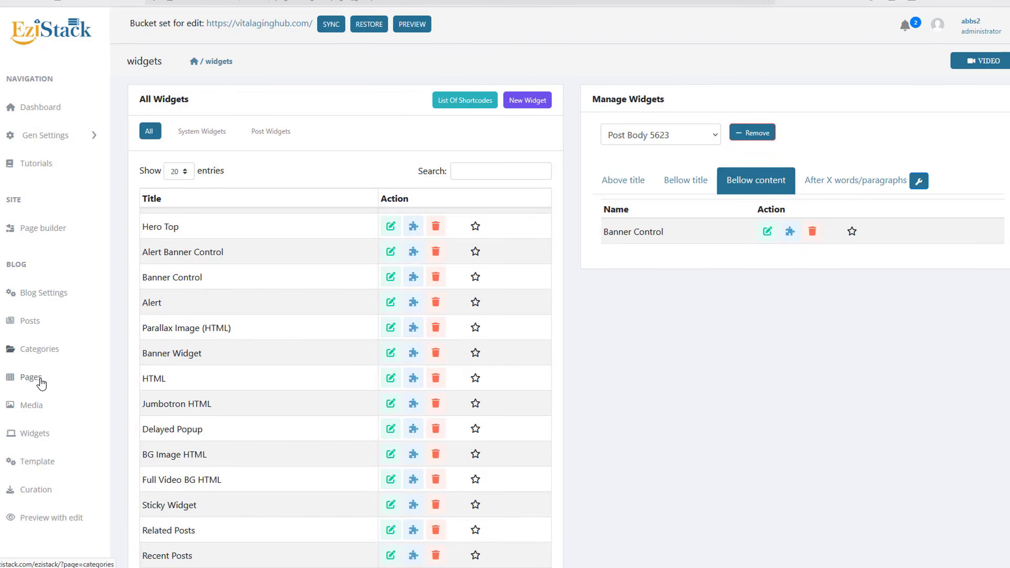
Reopen the Community category's custom widgets from the blog categories list.
left_click(73, 354)
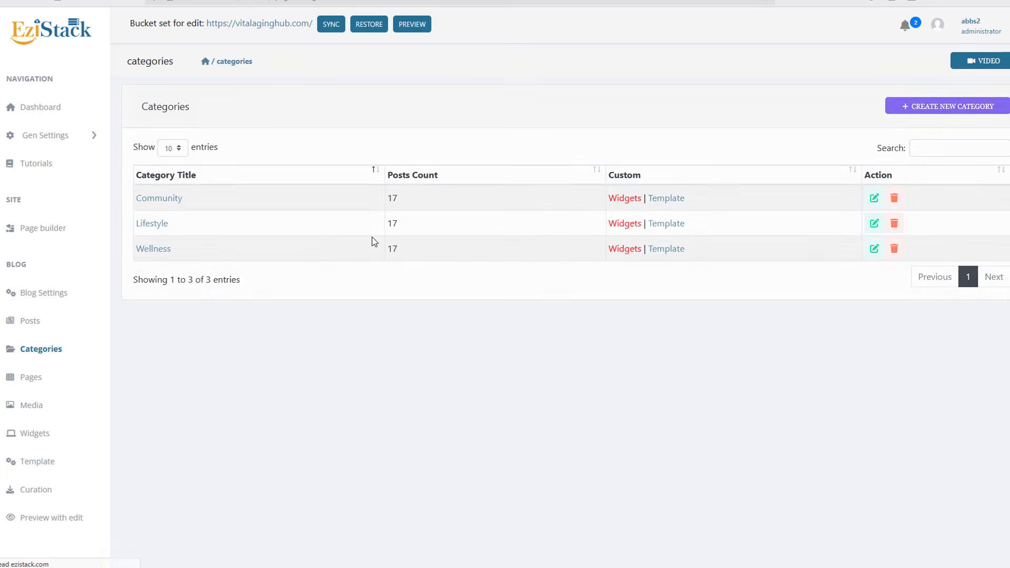
left_click(628, 202)
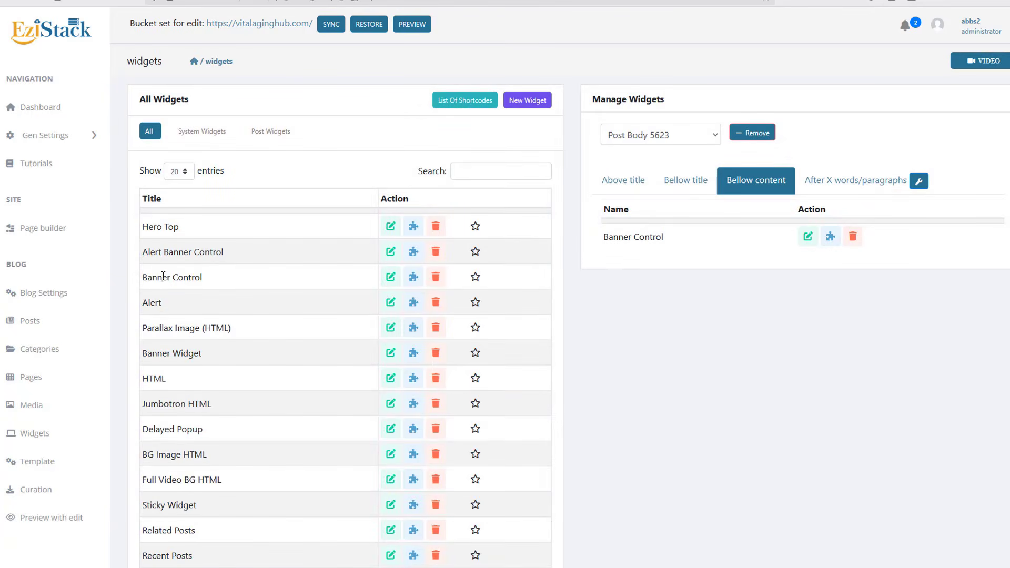
left_click_drag(163, 276, 613, 232)
left_click(812, 236)
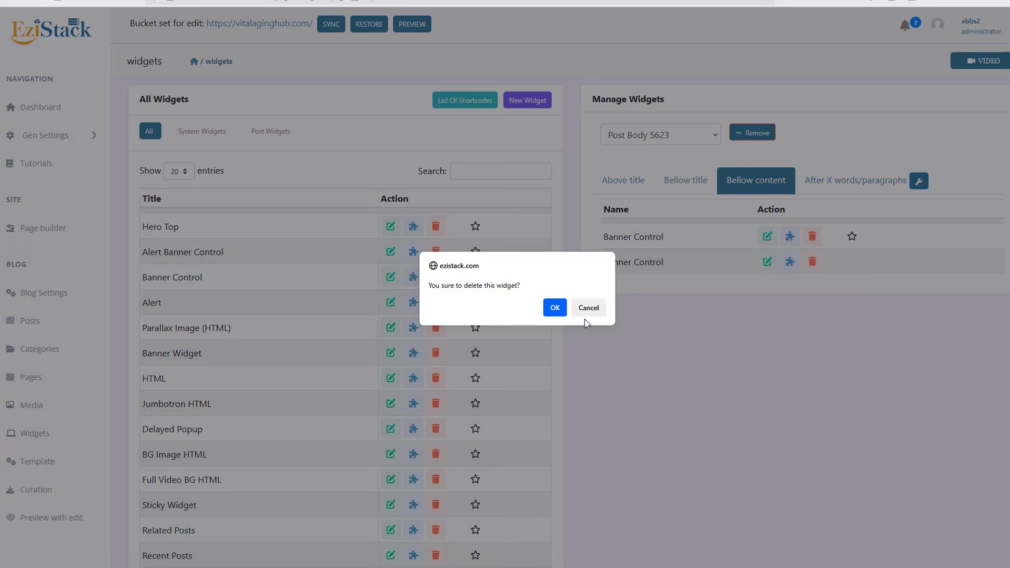
left_click(554, 307)
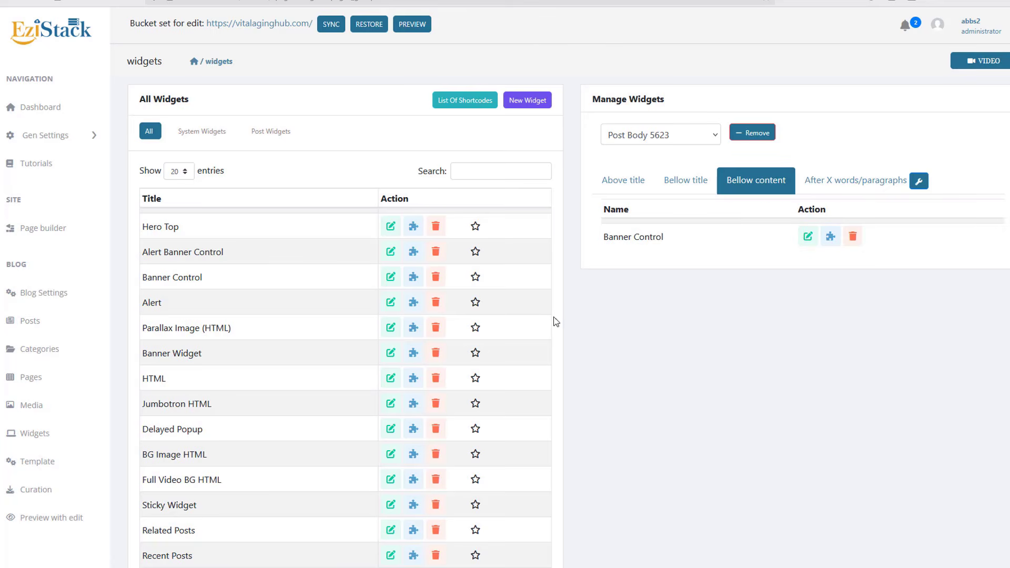
Set the below-content Banner Control widget to use the Community banners of the Abbs1 category and save it.
left_click(808, 236)
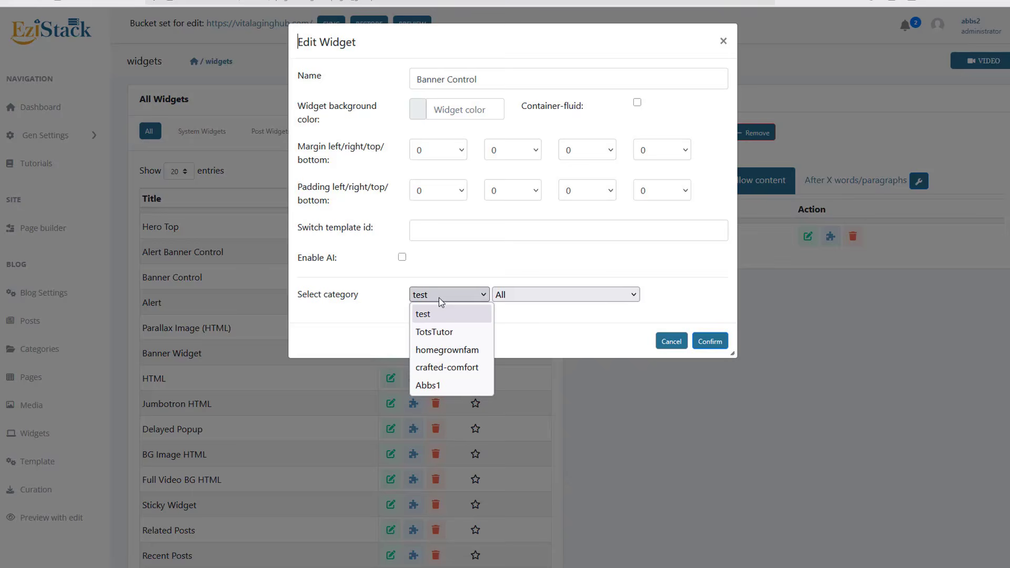
left_click(446, 388)
left_click(547, 296)
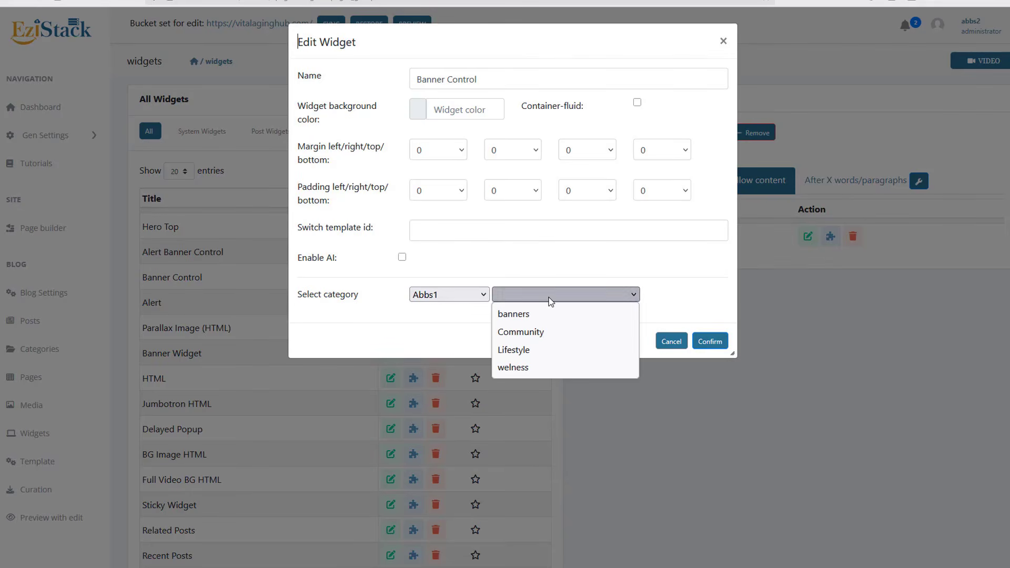
left_click(543, 334)
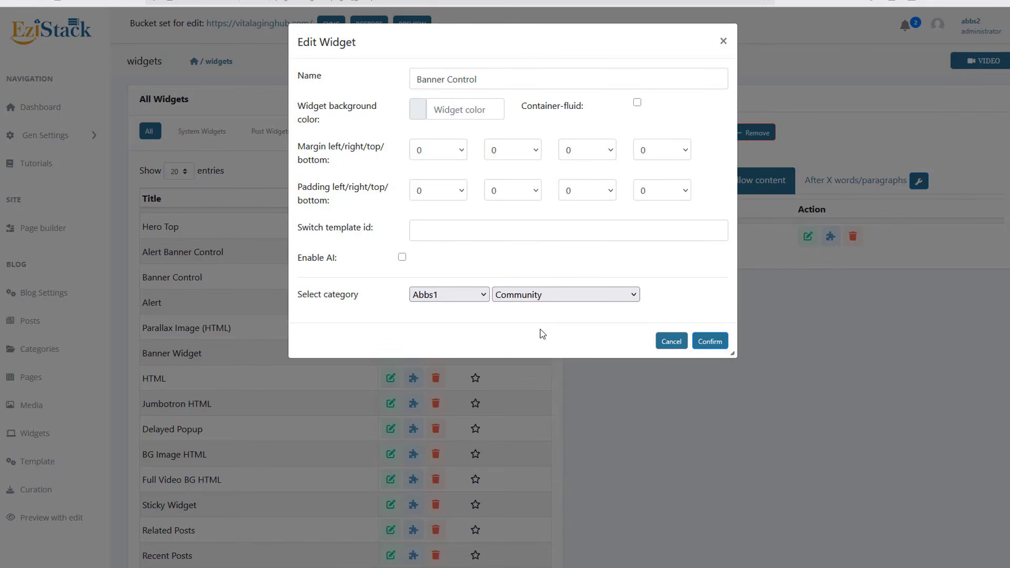
left_click(704, 341)
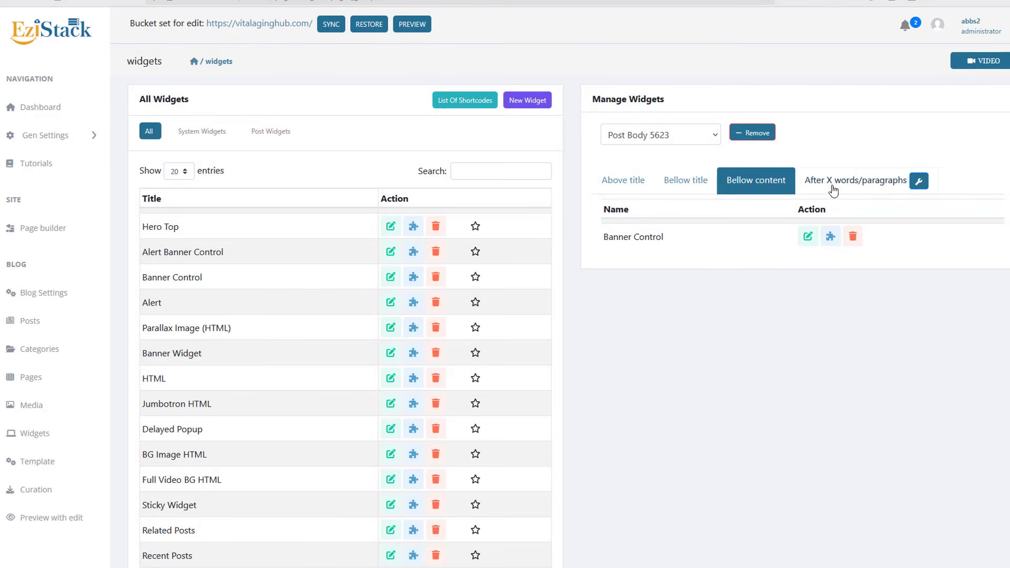
Add a Banner Control widget after X words/paragraphs in Post Body 5623 and set it to the banners subcategory of Abbs1.
left_click(846, 187)
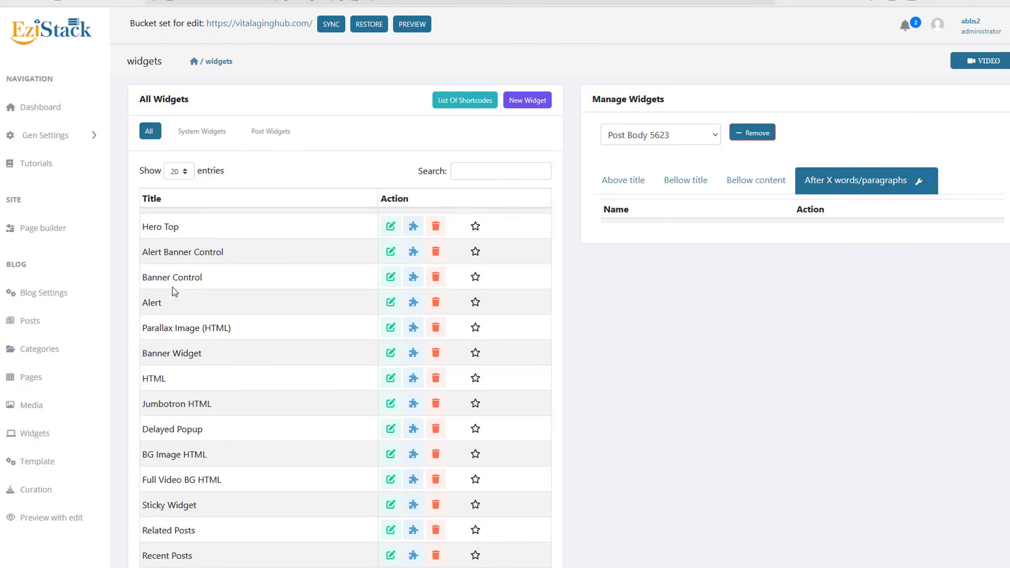
left_click_drag(170, 278, 655, 218)
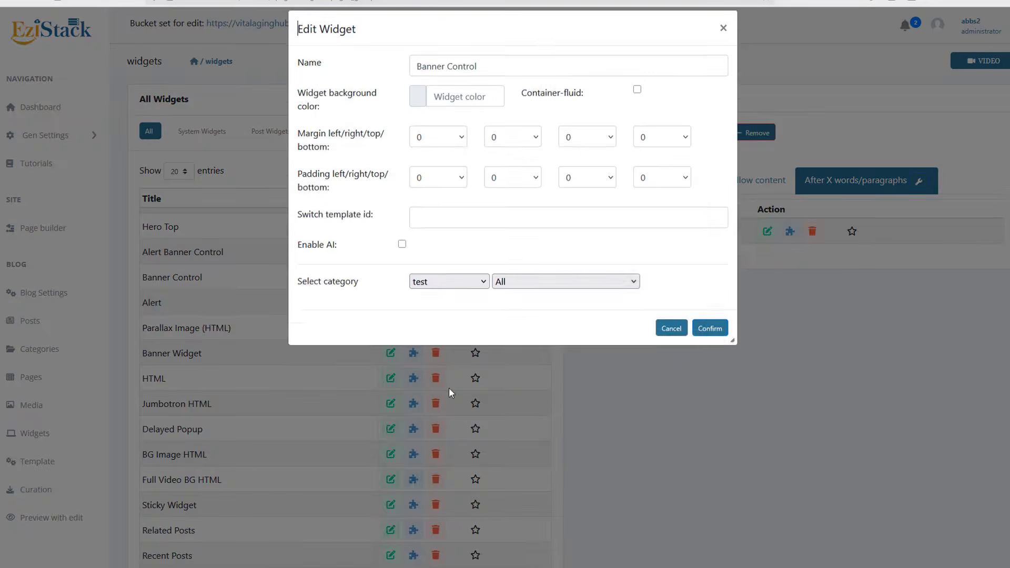
left_click(444, 295)
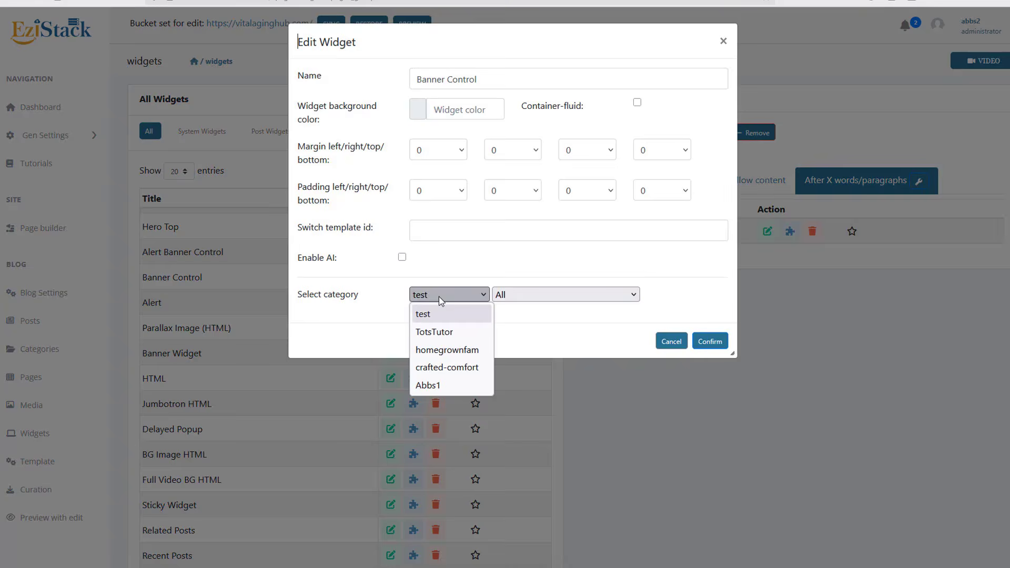
left_click(444, 388)
left_click(554, 295)
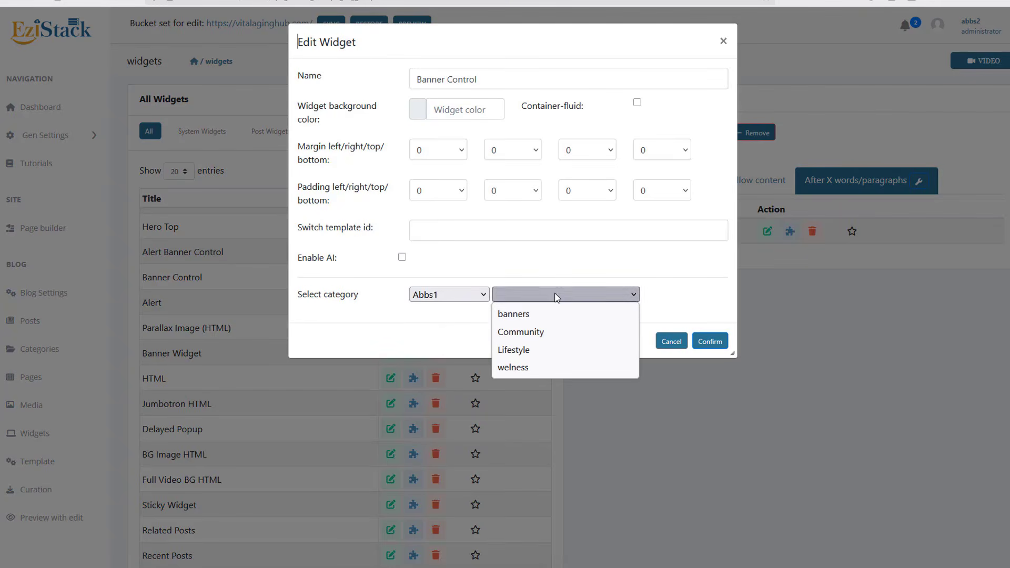
left_click(550, 320)
left_click(710, 341)
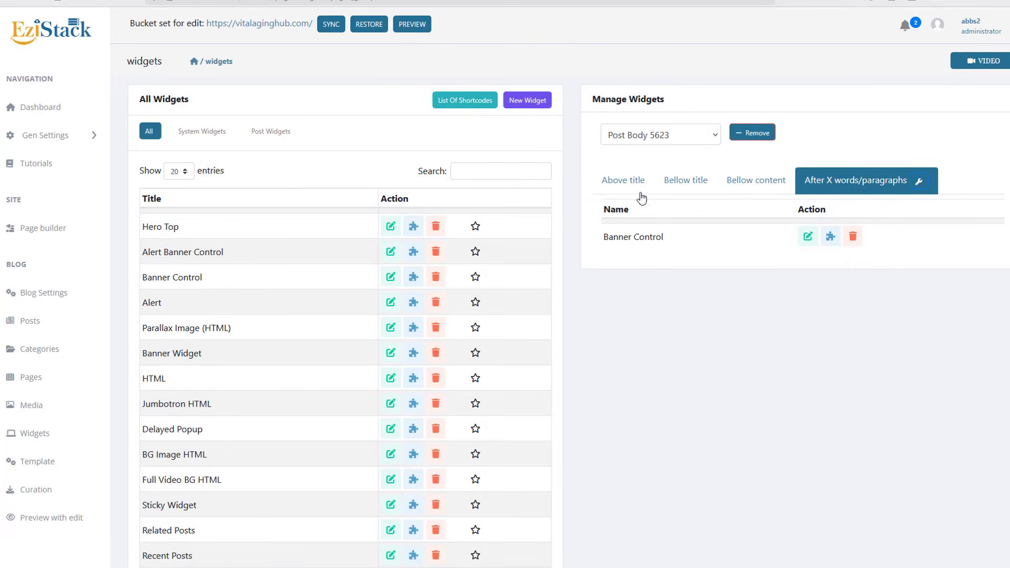
Check the widgets assigned above the title, below the title and below the content of Post Body 5623.
left_click(625, 189)
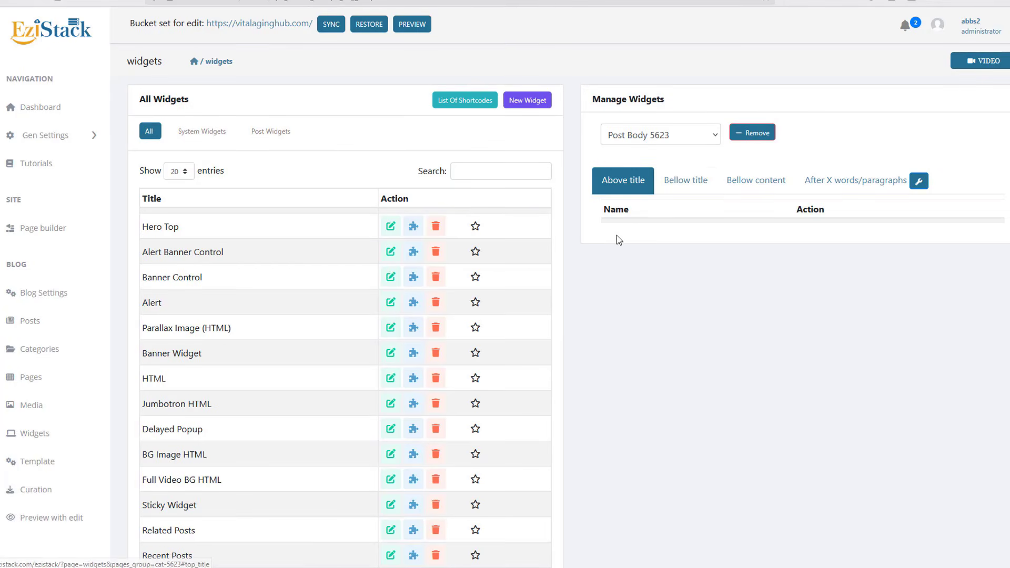
left_click(685, 184)
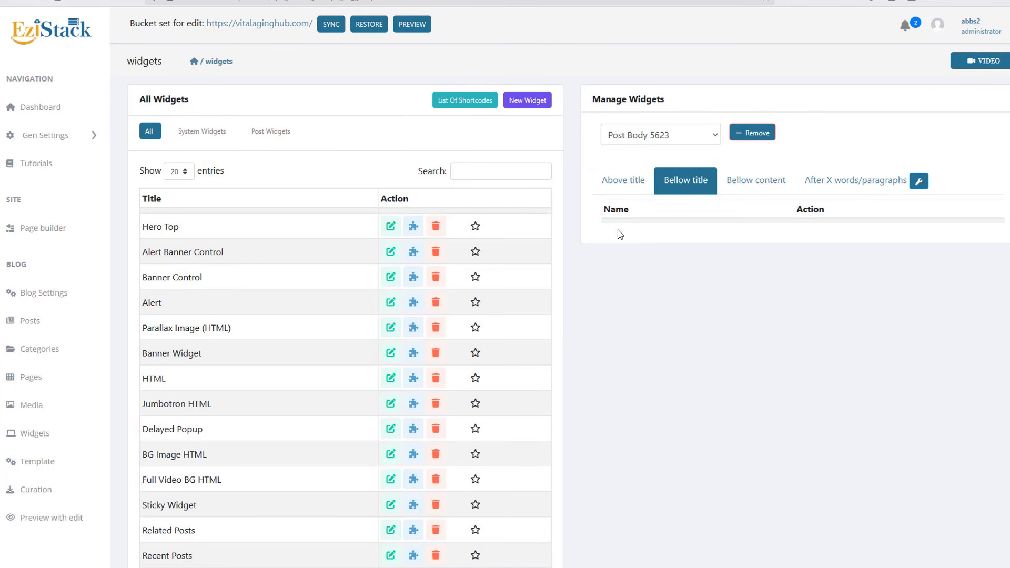
left_click(774, 180)
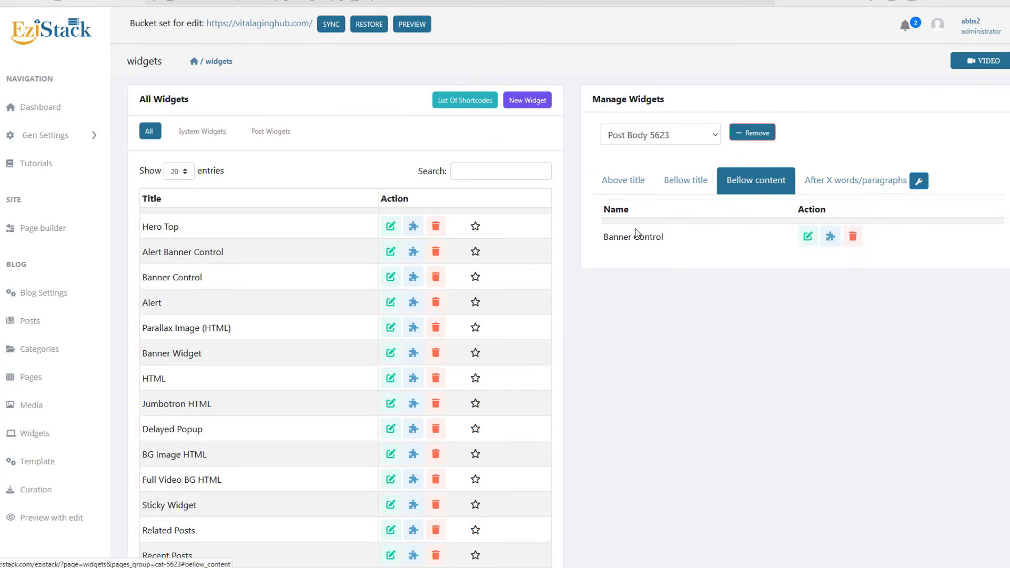
Set the After X placement of Post Body 5623 to paragraph 7 and save it.
left_click(868, 189)
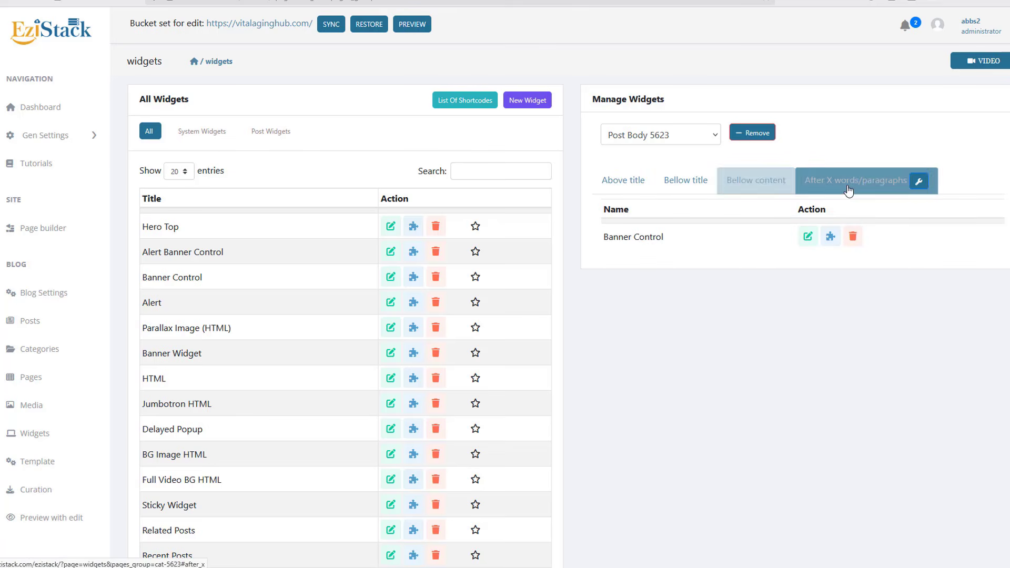
left_click(924, 188)
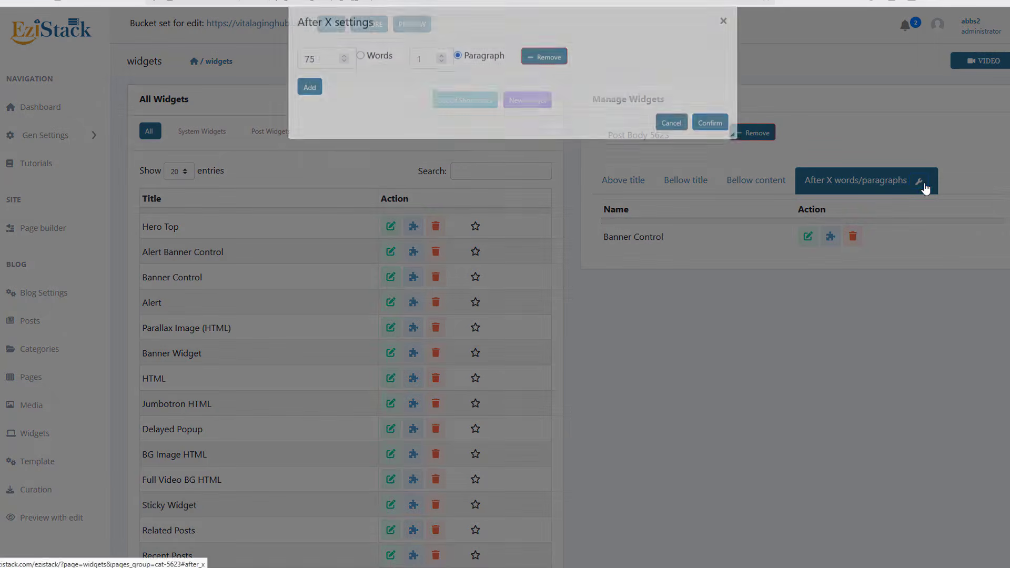
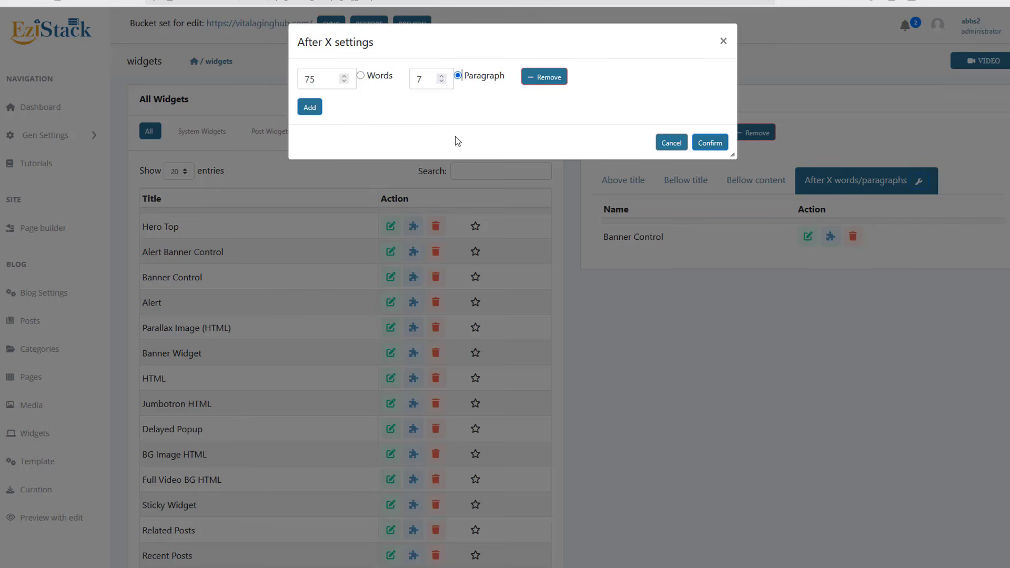
left_click(721, 149)
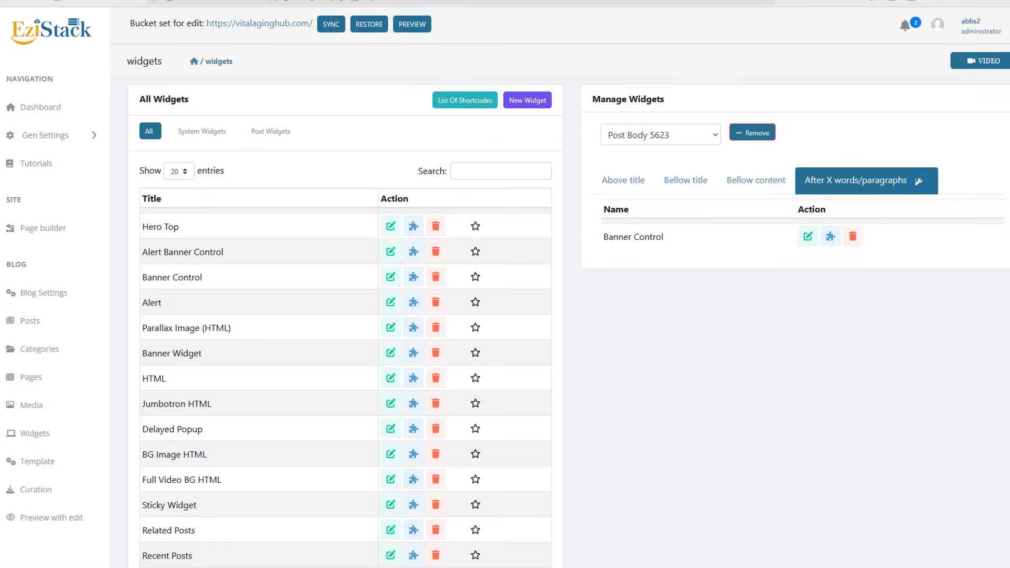
Open the Community post "Building Supportive Networks for Seniors" in the site preview and locate the banner inserted in its content.
left_click(58, 1)
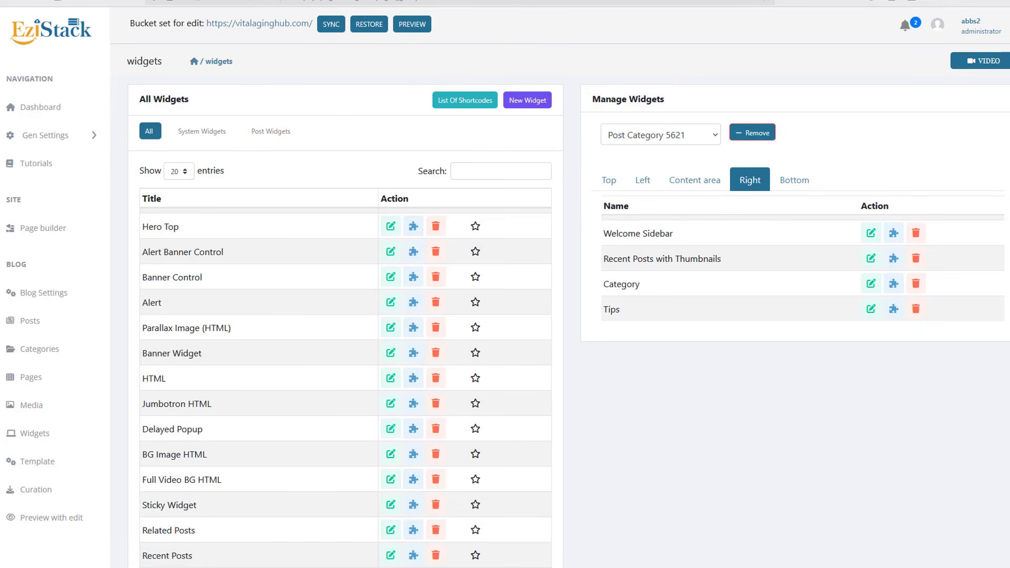
left_click(184, 2)
scroll(362, 261, "down", 10)
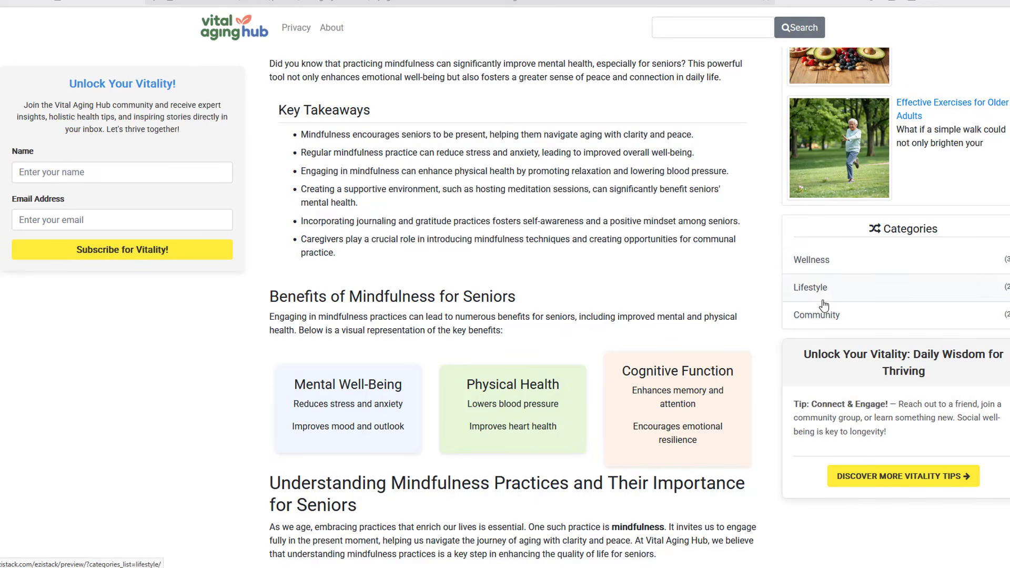
left_click(817, 316)
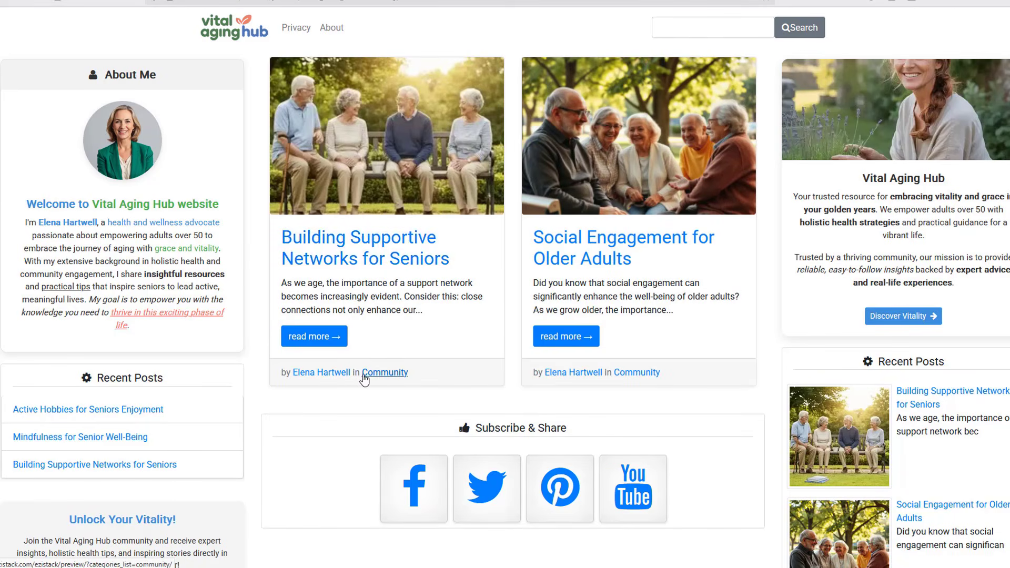
left_click(355, 322)
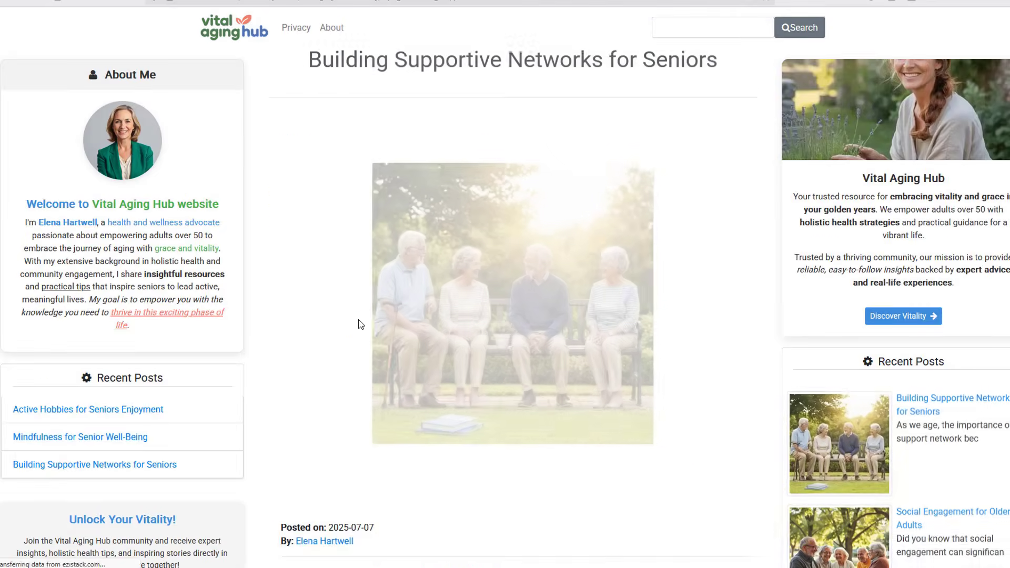
scroll(369, 280, "down", 5)
scroll(372, 285, "down", 12)
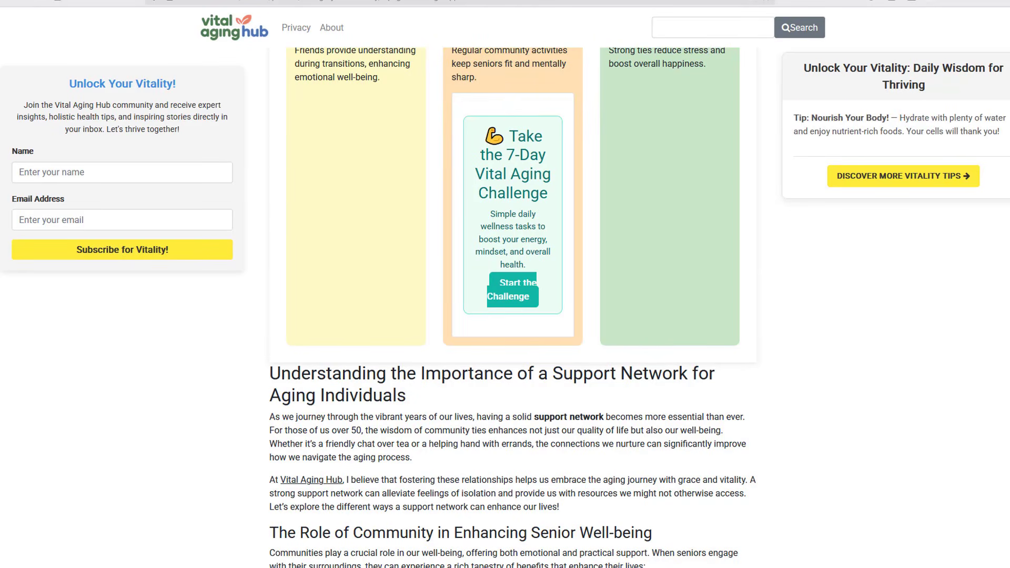
Raise the After X paragraph number of Post Body 5623 above 7 and save the setting.
left_click(57, 1)
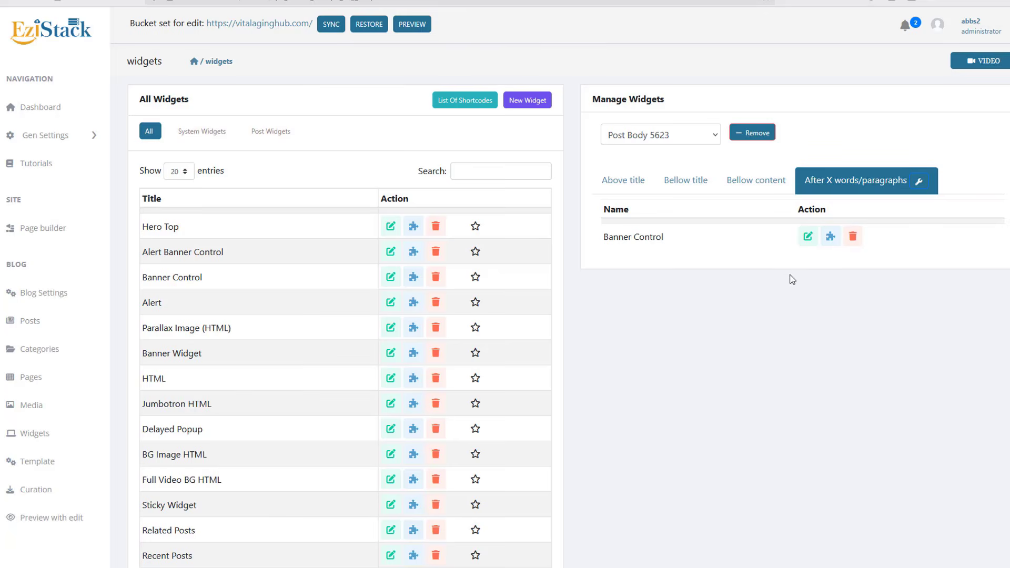
left_click(919, 182)
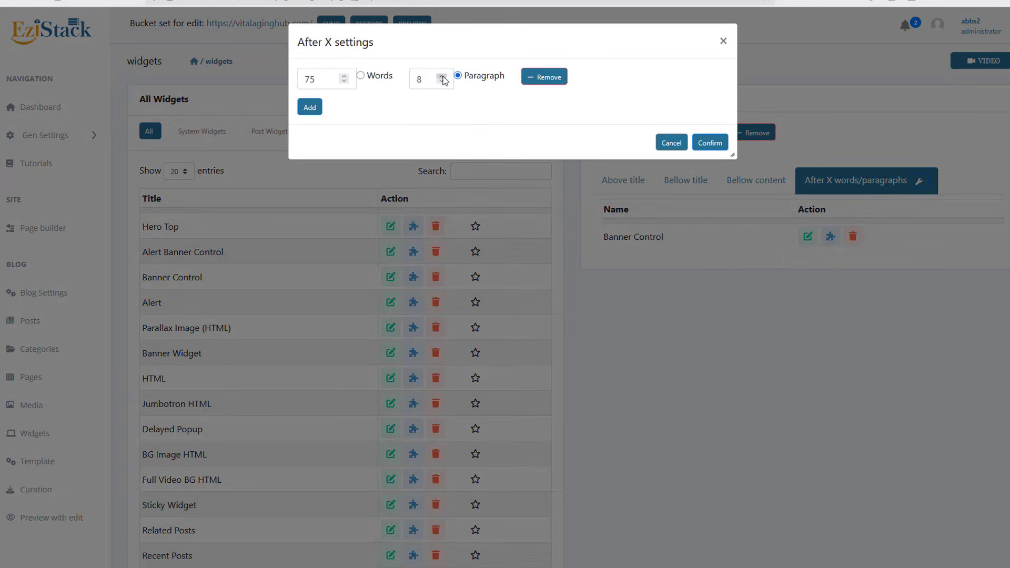
left_click(711, 143)
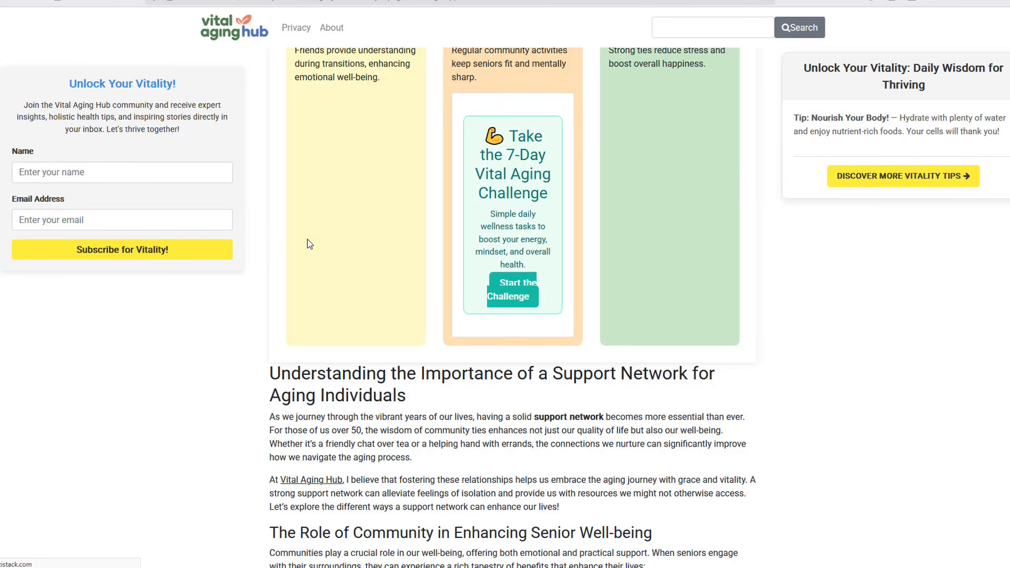
Examine the previewed Community post for the banner within its paragraphs and the Community banner below its content.
scroll(309, 243, "down", 10)
scroll(303, 268, "up", 12)
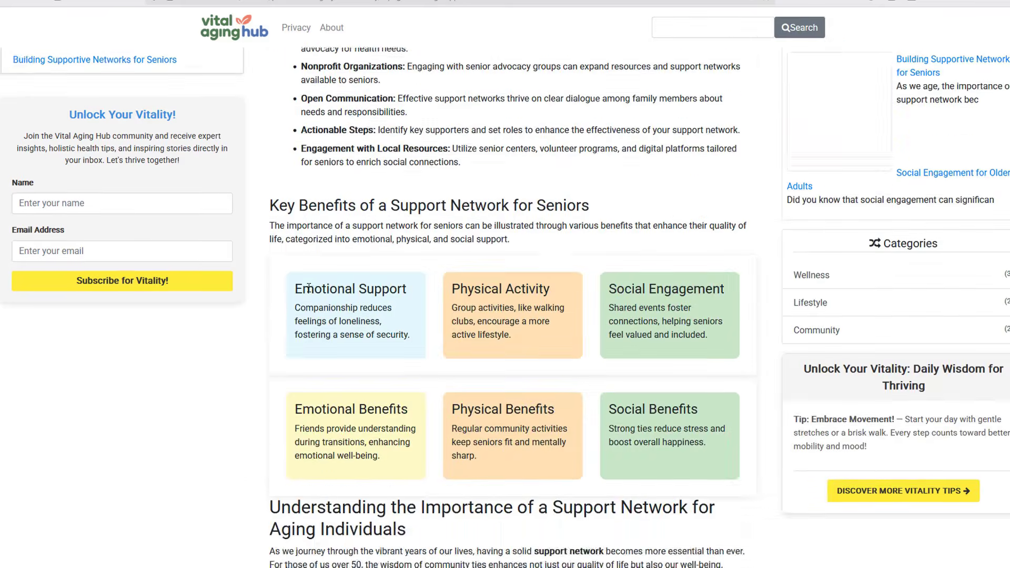
scroll(310, 288, "up", 12)
scroll(321, 273, "down", 15)
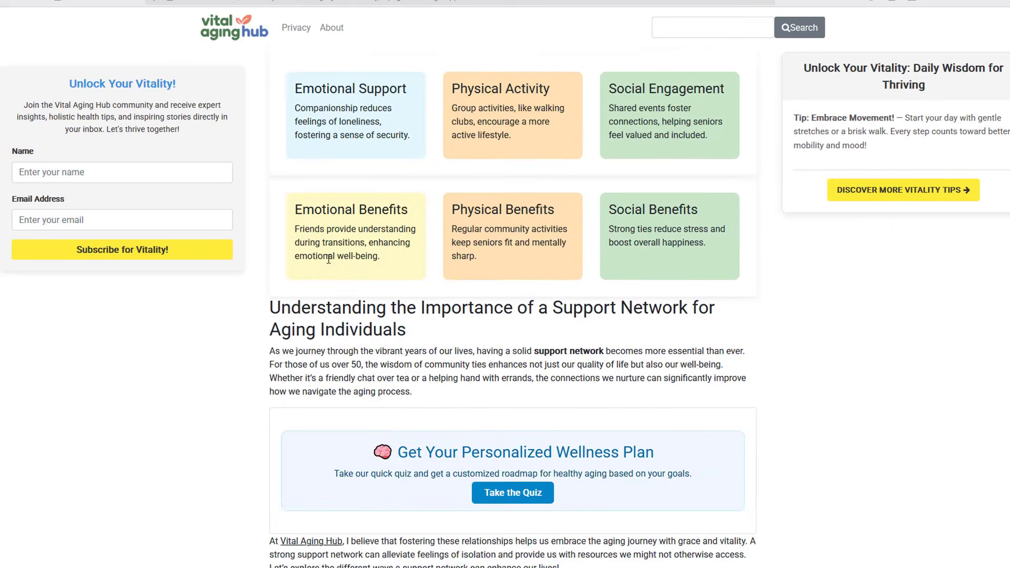
scroll(329, 268, "down", 4)
left_click_drag(382, 229, 305, 203)
left_click(621, 276)
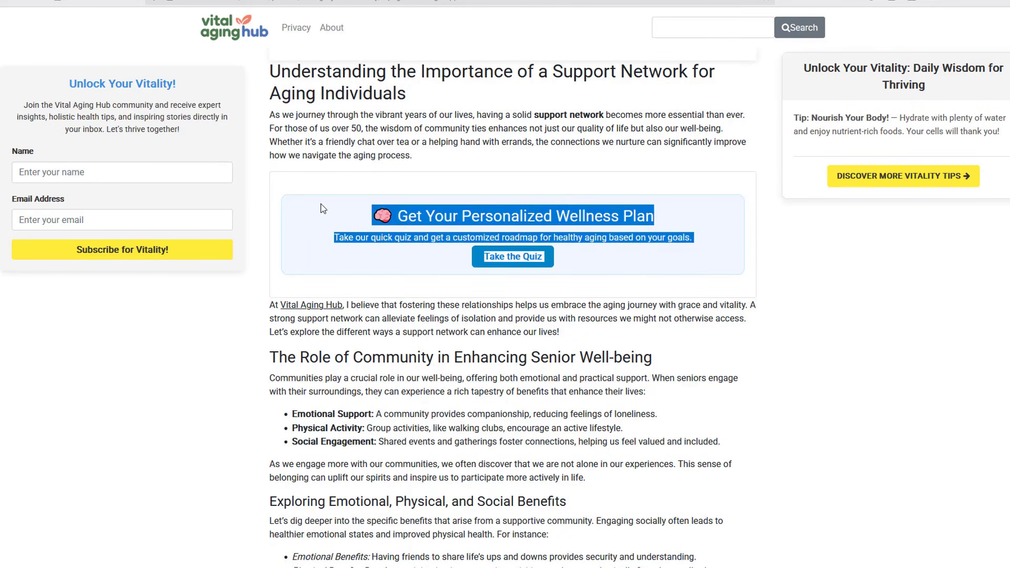
left_click(305, 203)
scroll(346, 291, "down", 20)
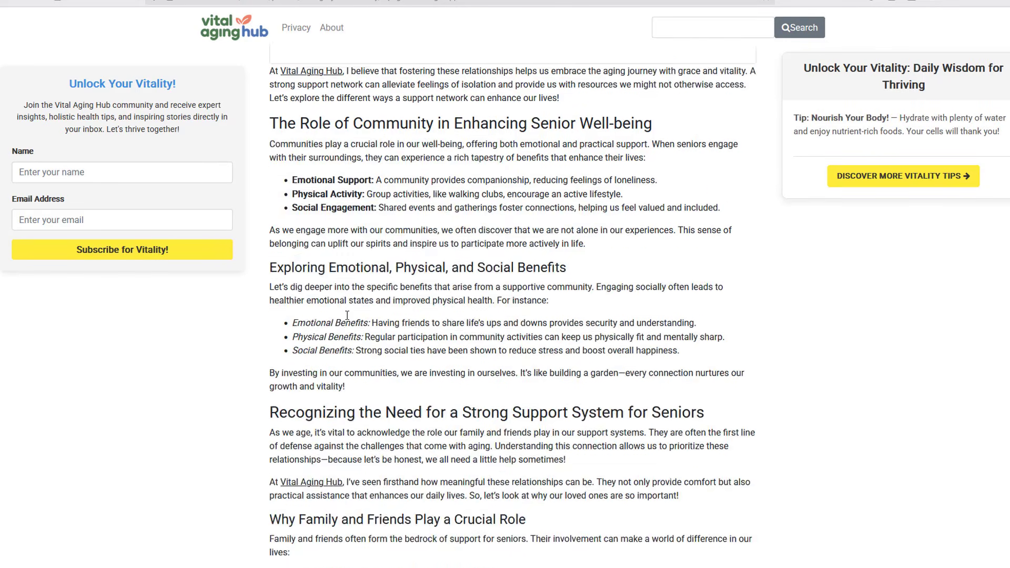
scroll(351, 320, "down", 20)
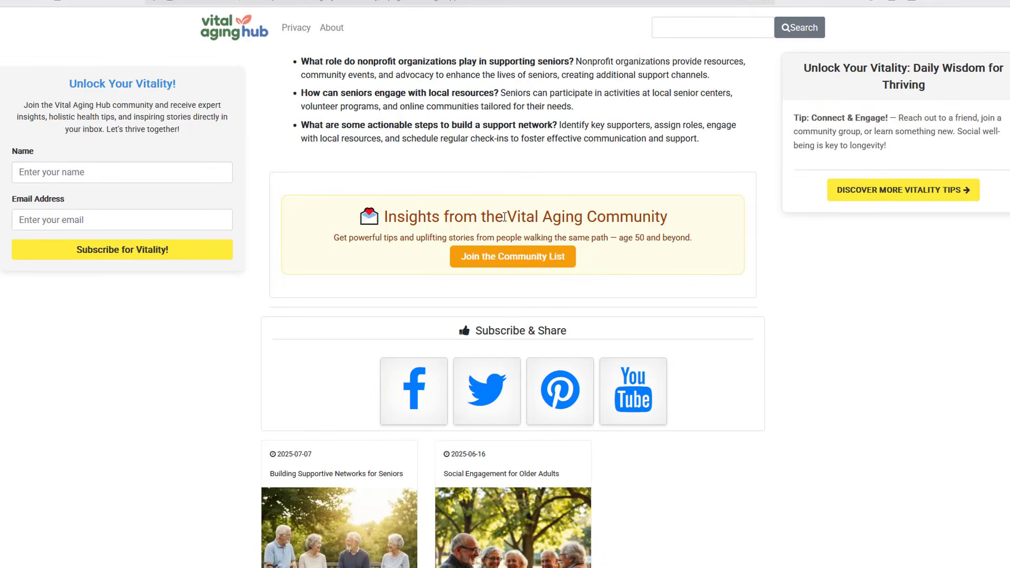
scroll(421, 329, "up", 3)
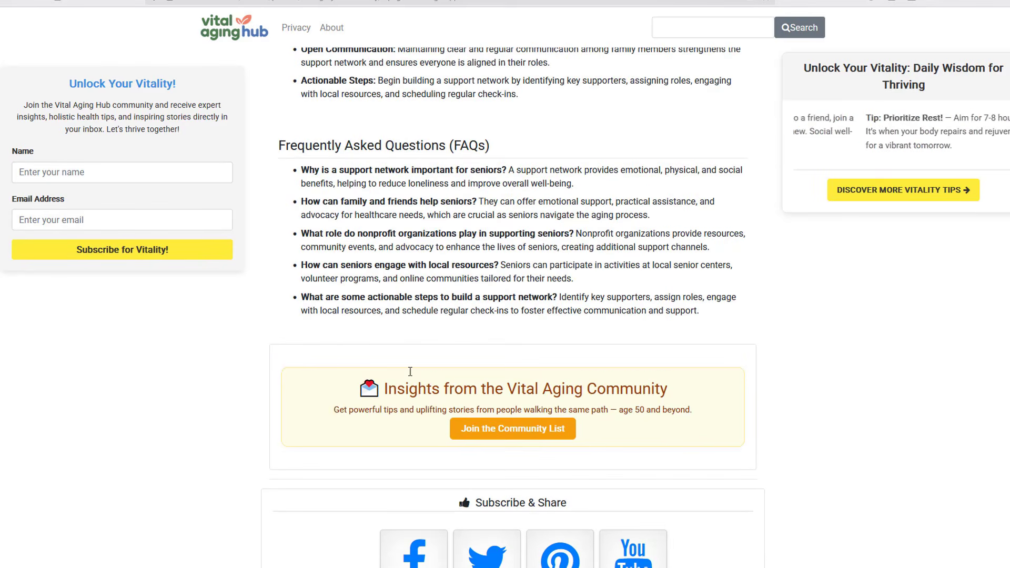
scroll(353, 342, "up", 15)
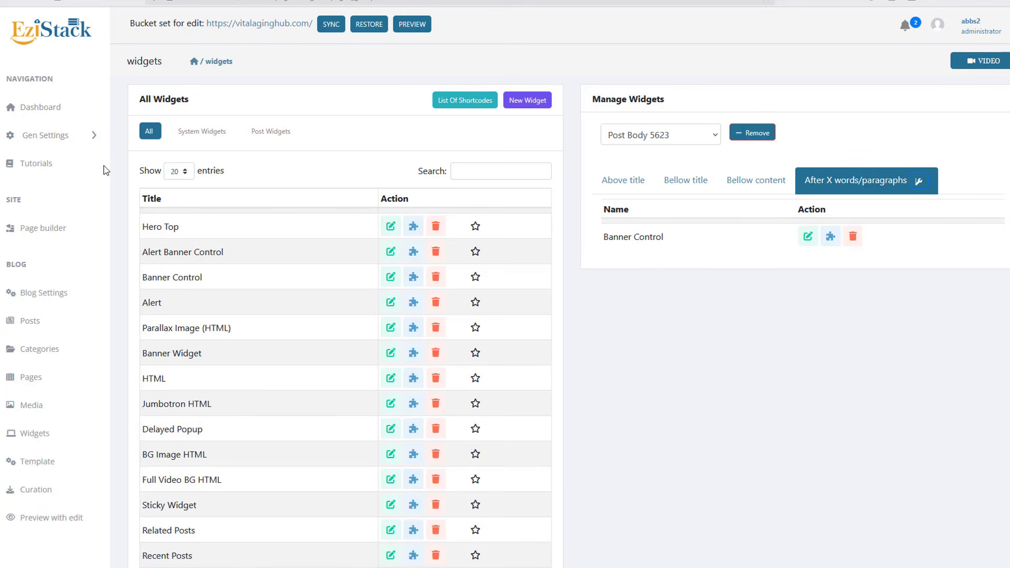
Open the Banners section of the general settings to review the banner categories and subcategories.
left_click(67, 137)
left_click(23, 163)
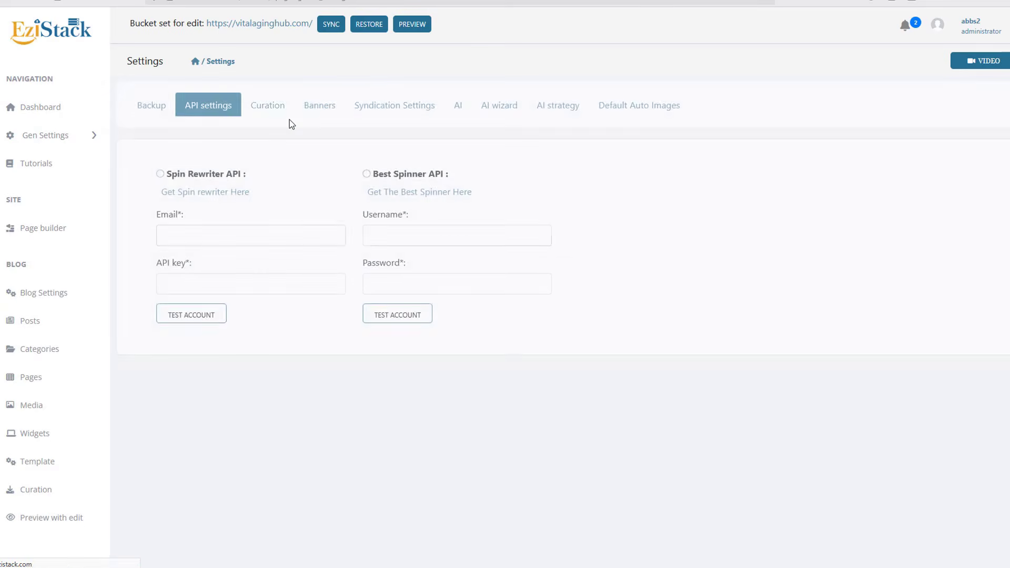
left_click(321, 107)
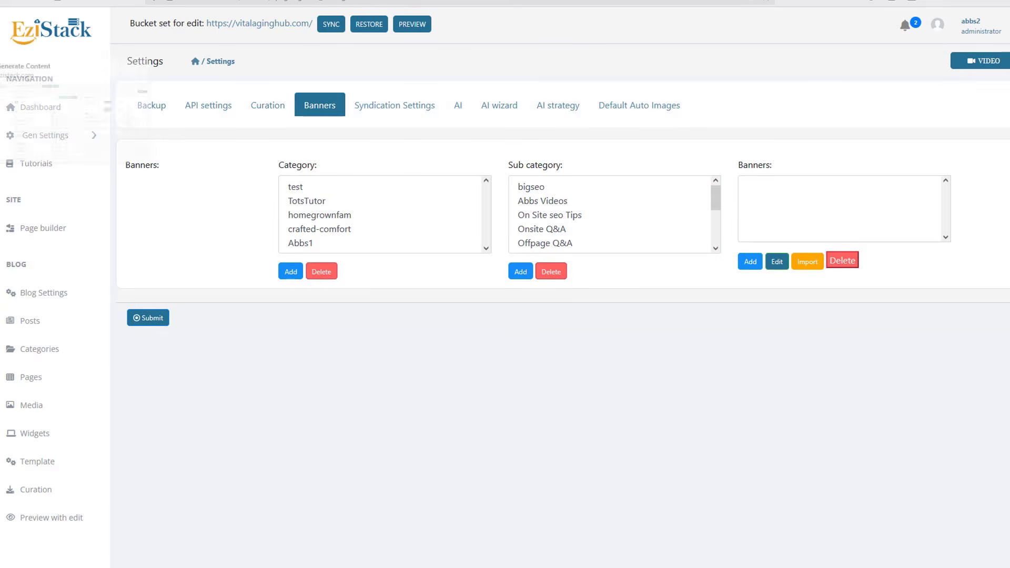
left_click(1, 69)
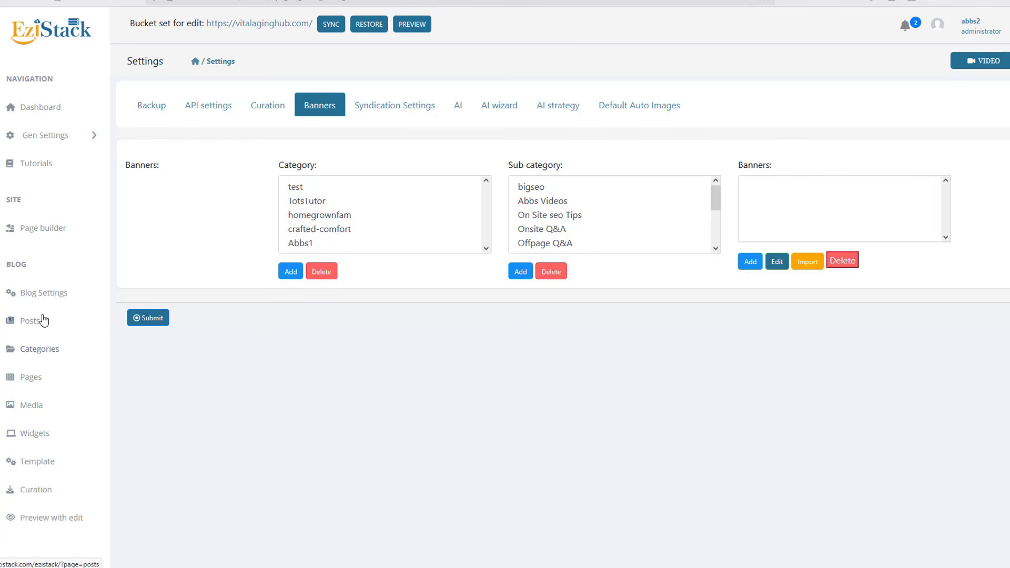
Reopen the custom widgets from the blog categories and add a second Banner Control after X words/paragraphs in Post Body 5623.
left_click(38, 350)
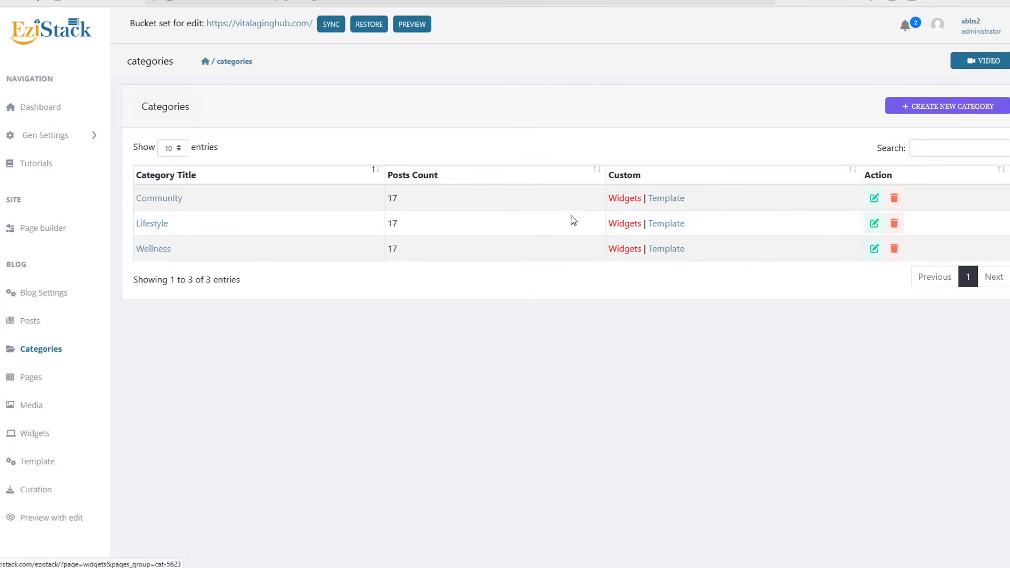
left_click(624, 223)
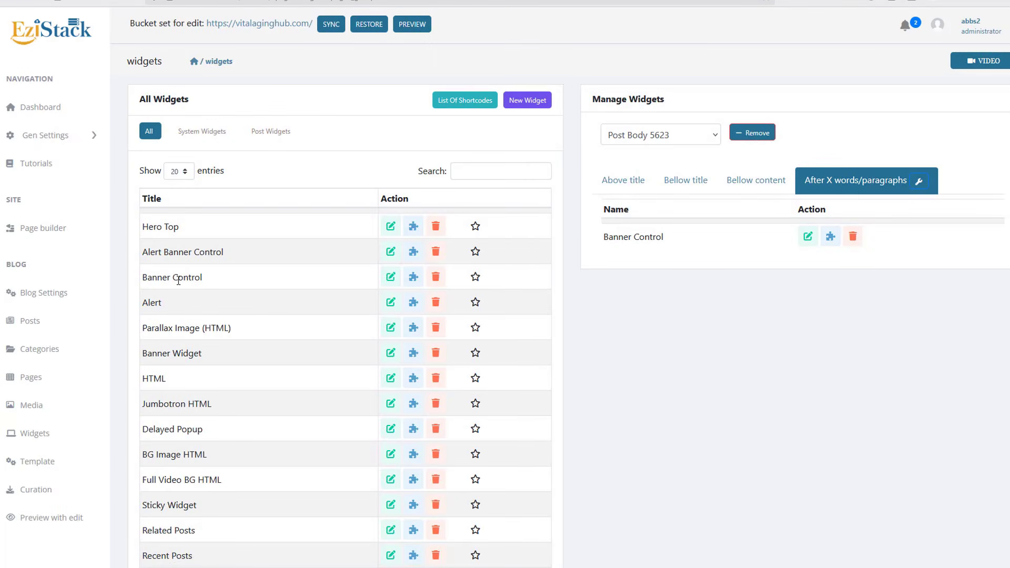
left_click_drag(169, 273, 638, 259)
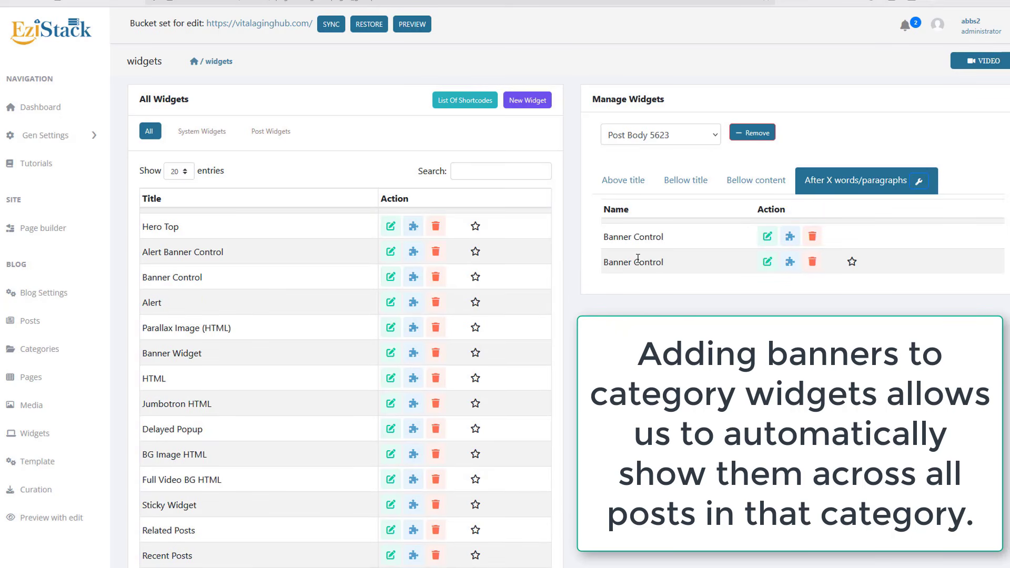
Assign the second Banner Control in Post Body 5623 to the Abbs1 category with the banners subcategory and save the widget.
left_click(768, 262)
left_click(449, 295)
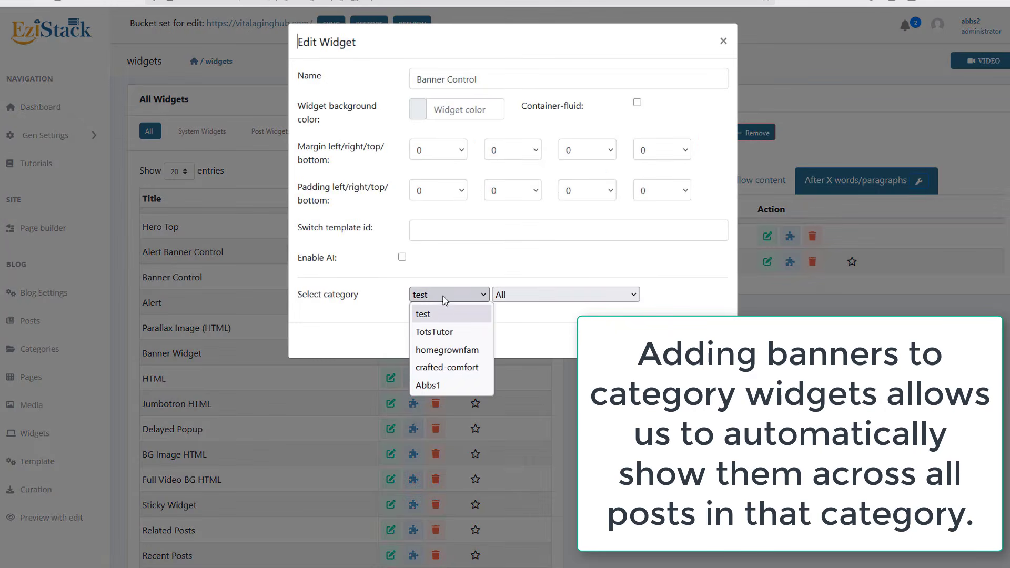
left_click(452, 385)
left_click(542, 298)
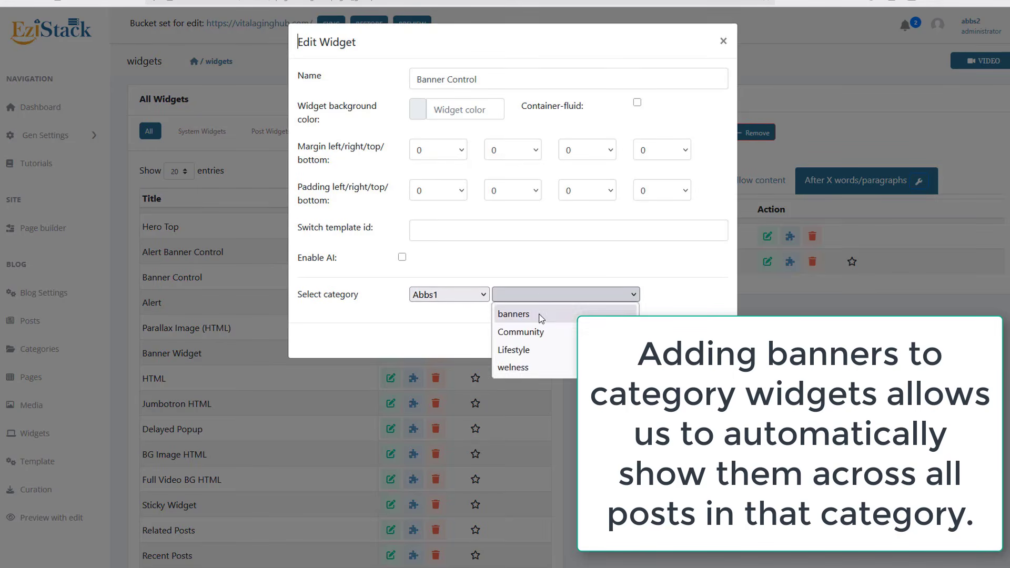
left_click(541, 315)
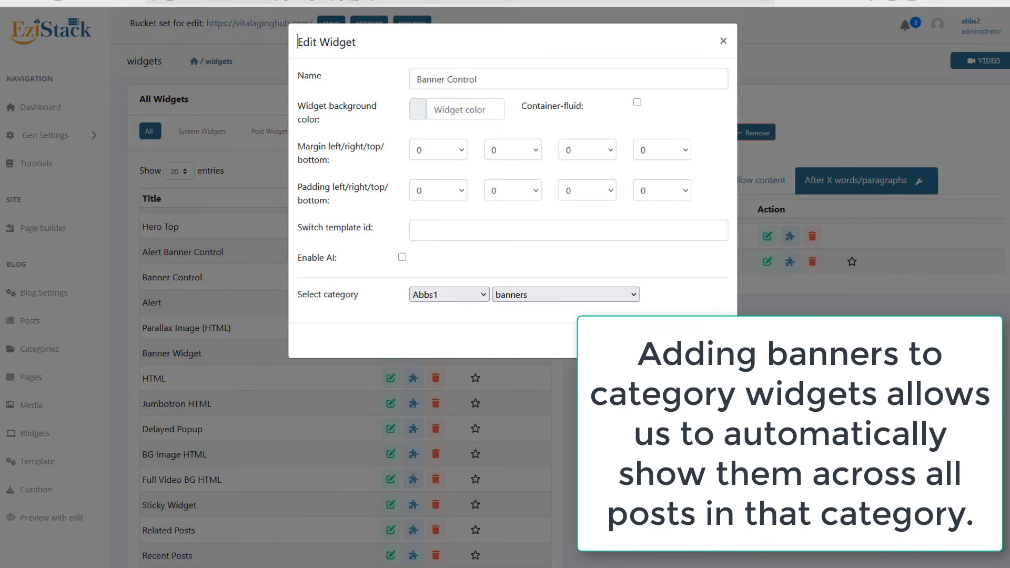
left_click(710, 342)
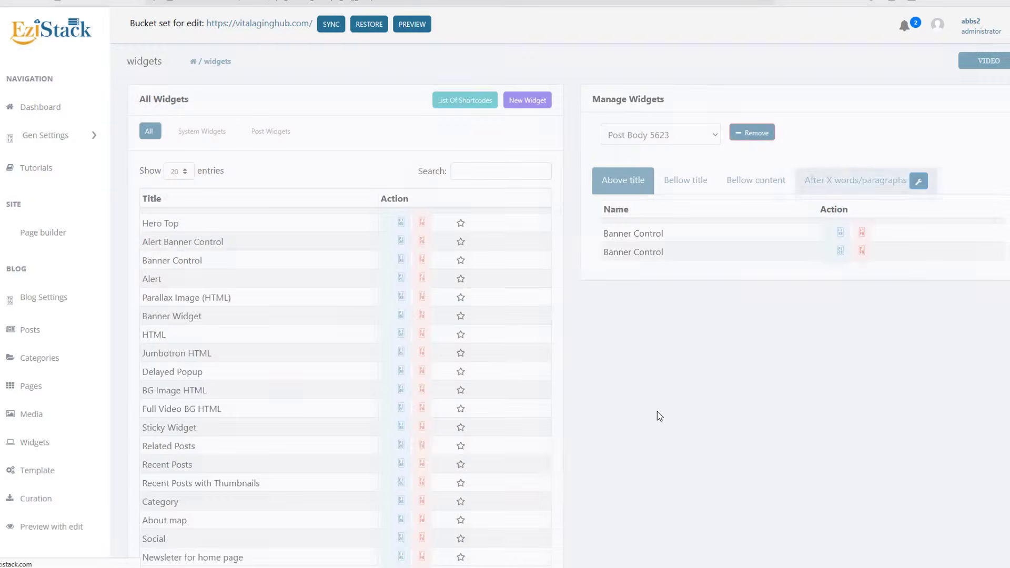
Add a second After X rule for Post Body 5623, set it to paragraph 12, and confirm the settings.
left_click(918, 183)
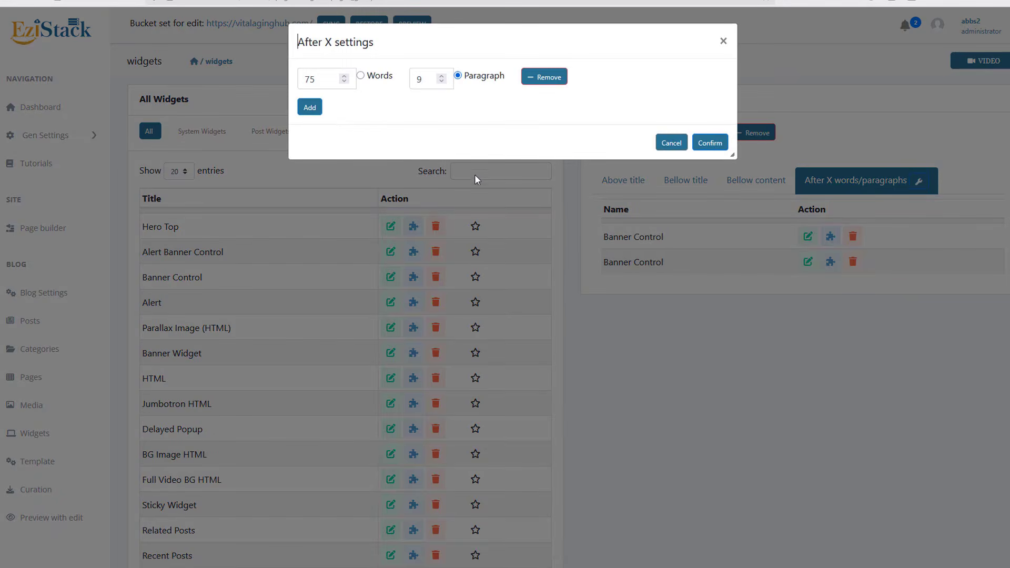
left_click(310, 108)
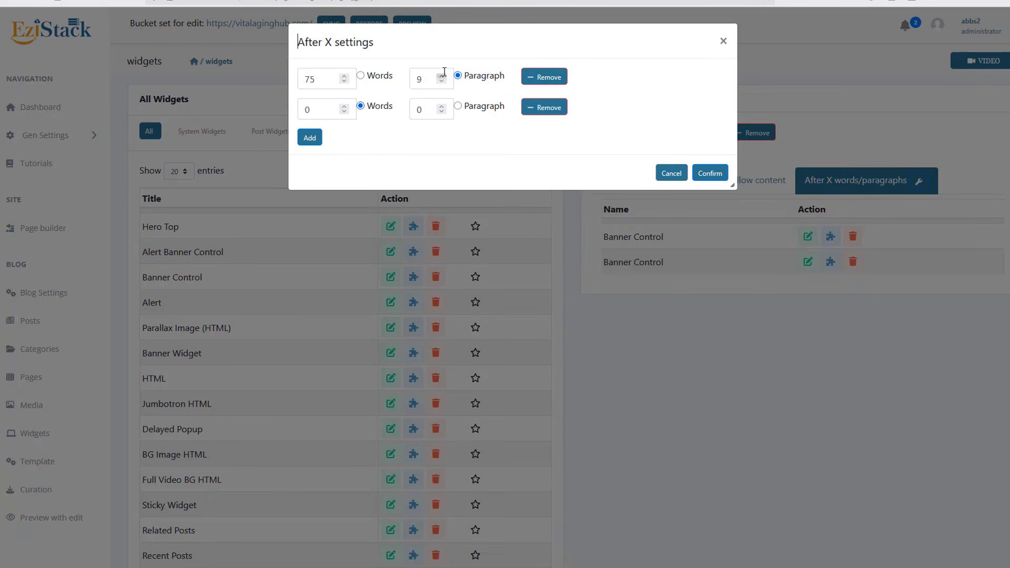
left_click(458, 106)
left_click(715, 179)
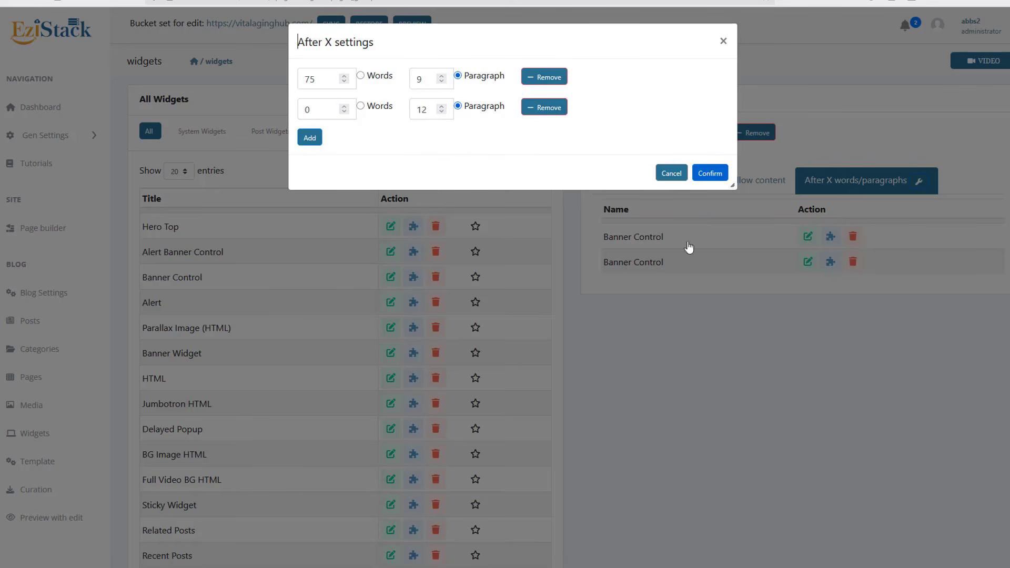
Examine the previewed Community post for the two banners placed between its paragraphs.
left_click(1, 115)
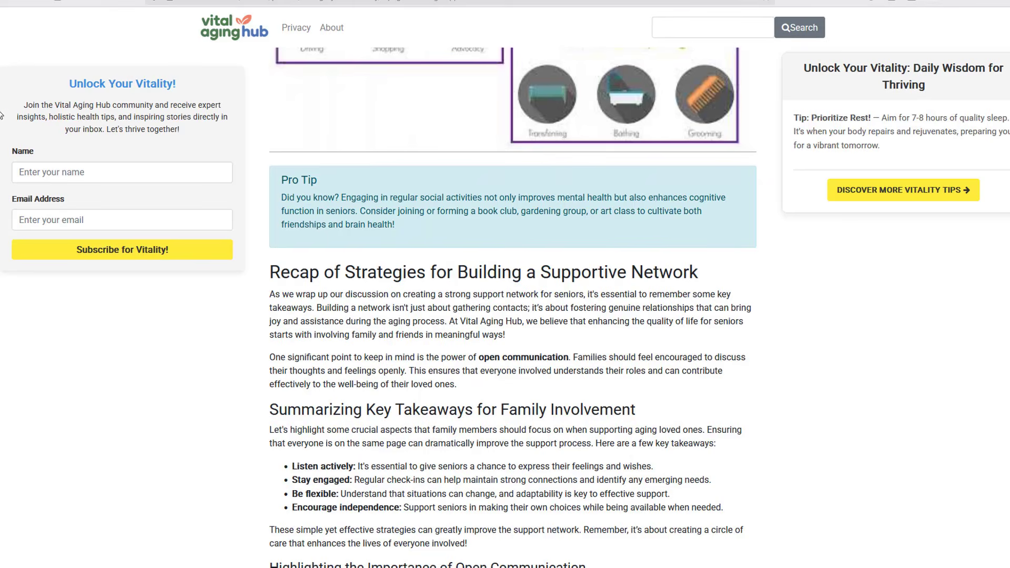
scroll(357, 305, "up", 20)
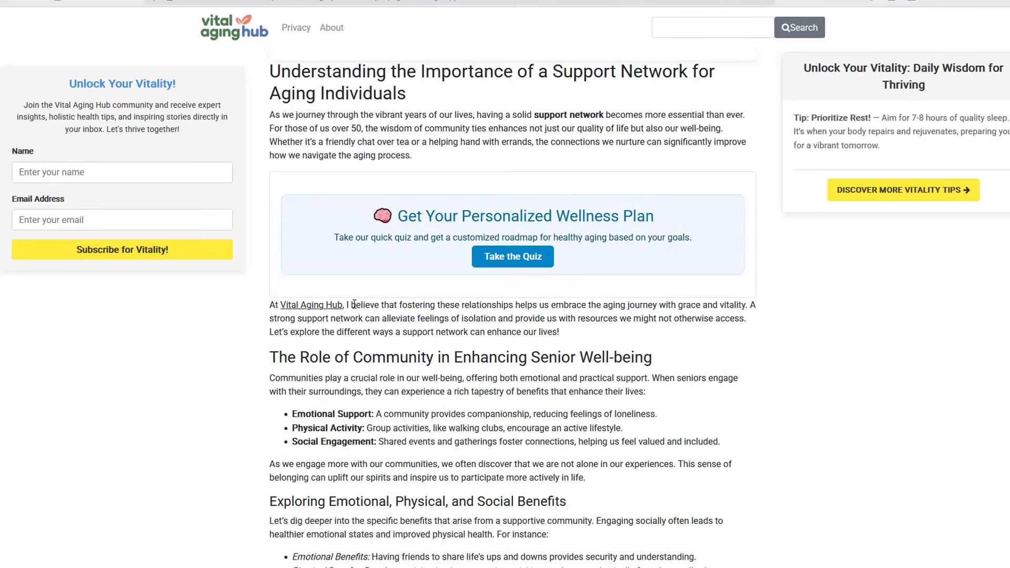
scroll(440, 245, "down", 3)
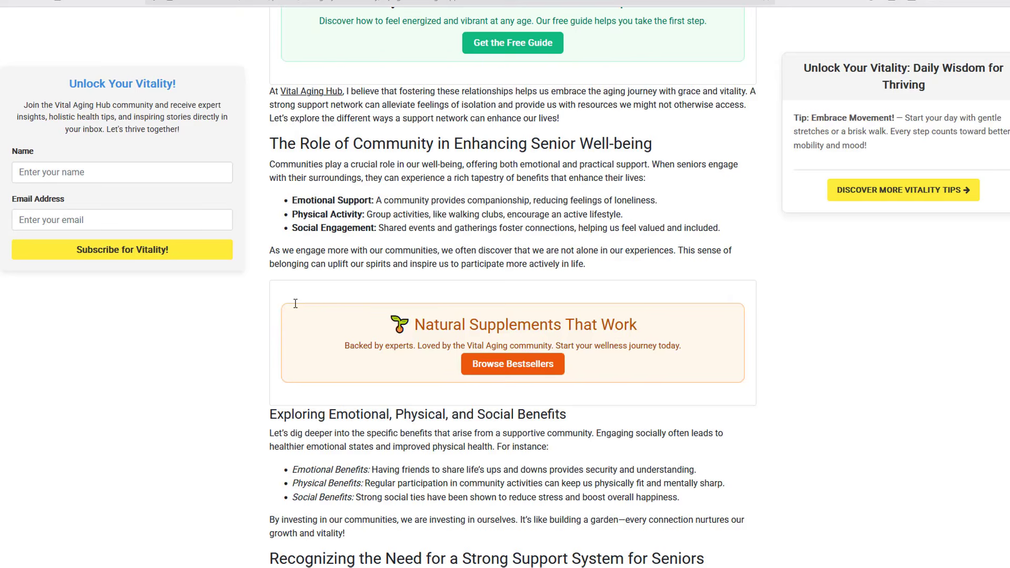
scroll(304, 315, "up", 7)
scroll(356, 314, "down", 3)
scroll(332, 232, "up", 15)
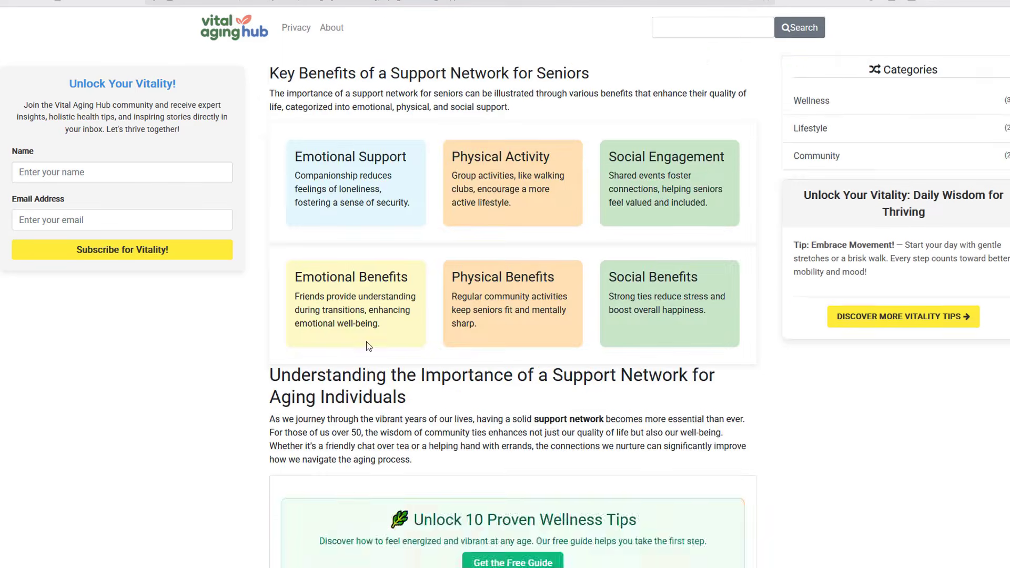
scroll(368, 341, "down", 10)
scroll(374, 306, "down", 3)
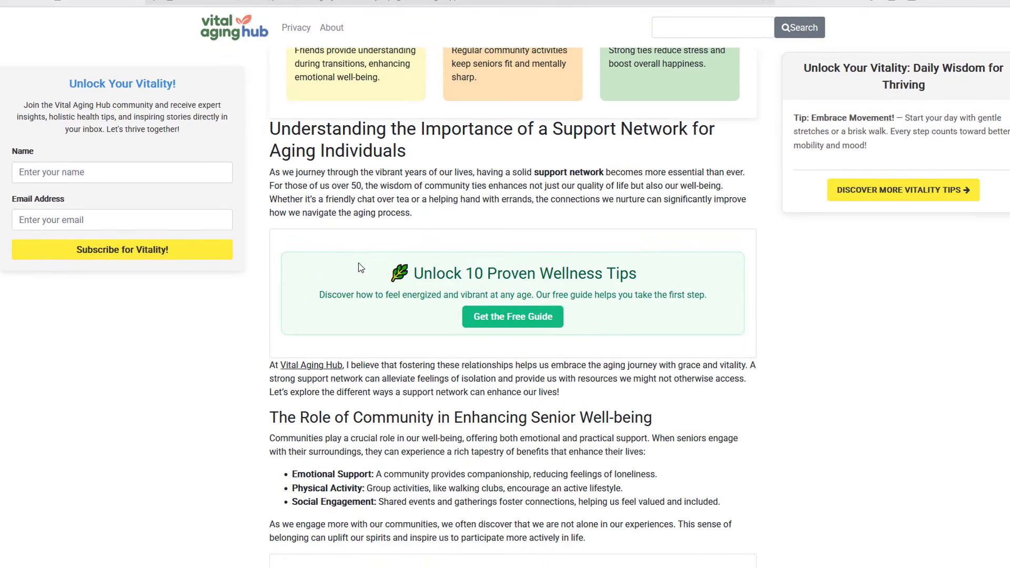
left_click_drag(361, 268, 588, 327)
left_click(579, 334)
scroll(573, 347, "down", 4)
scroll(560, 366, "down", 4)
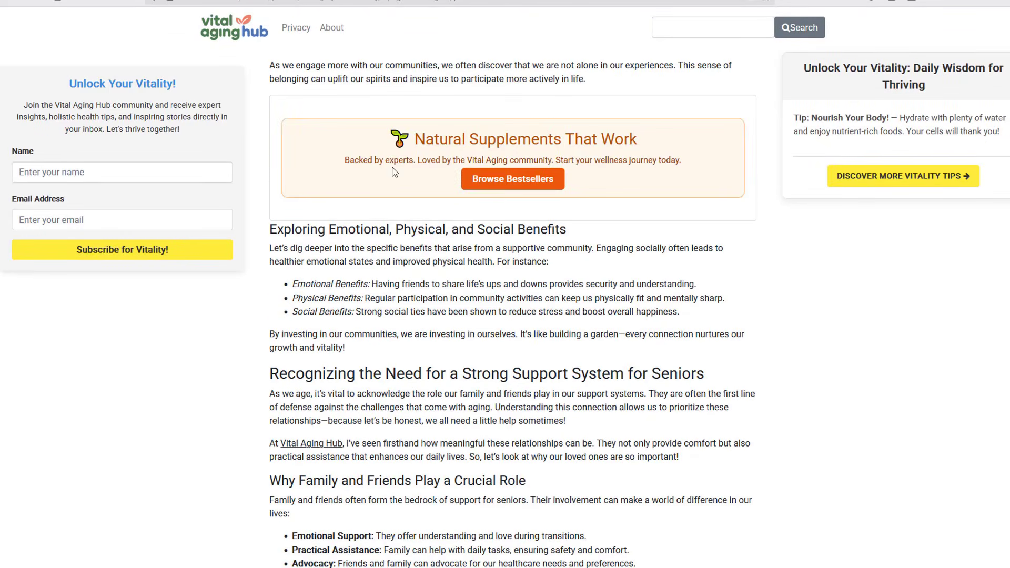
left_click_drag(390, 161, 684, 160)
Check the Community banner below the FAQs at the end of the previewed post.
scroll(503, 316, "down", 13)
scroll(502, 315, "down", 20)
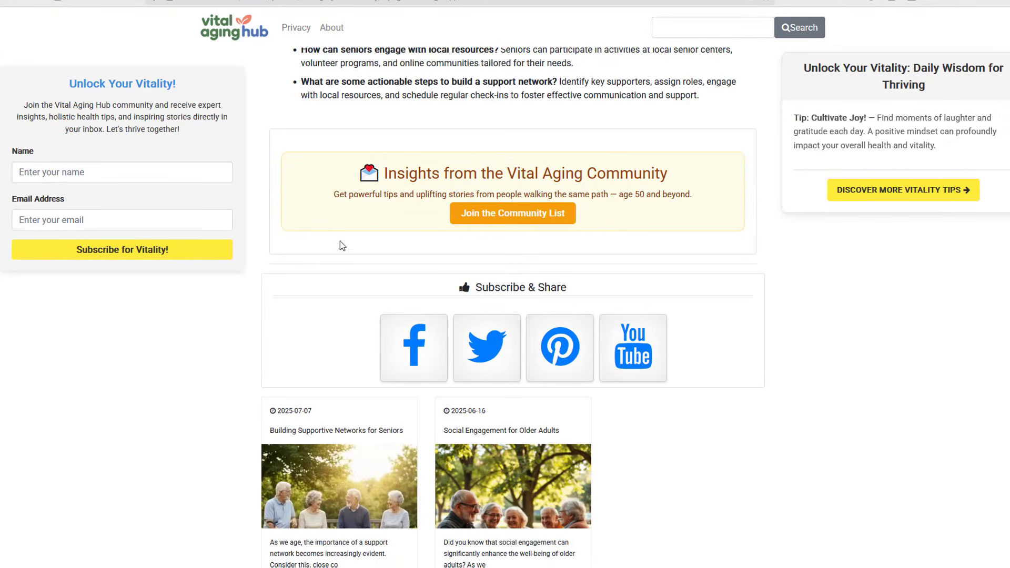
scroll(326, 251, "up", 5)
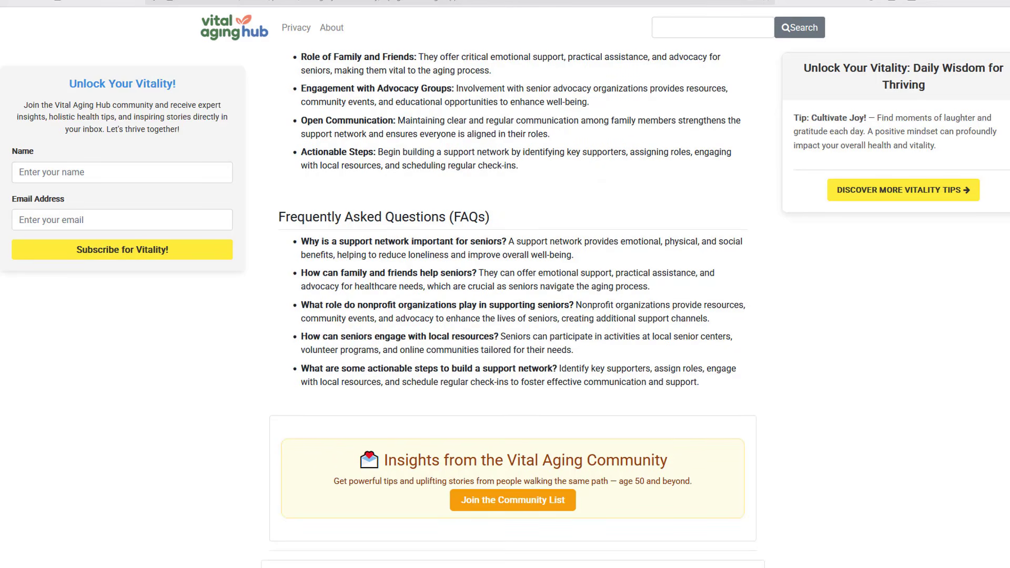
Open the Banners section of the general settings and browse the subcategories of the Abbs1 banner category.
left_click(1, 87)
left_click(50, 136)
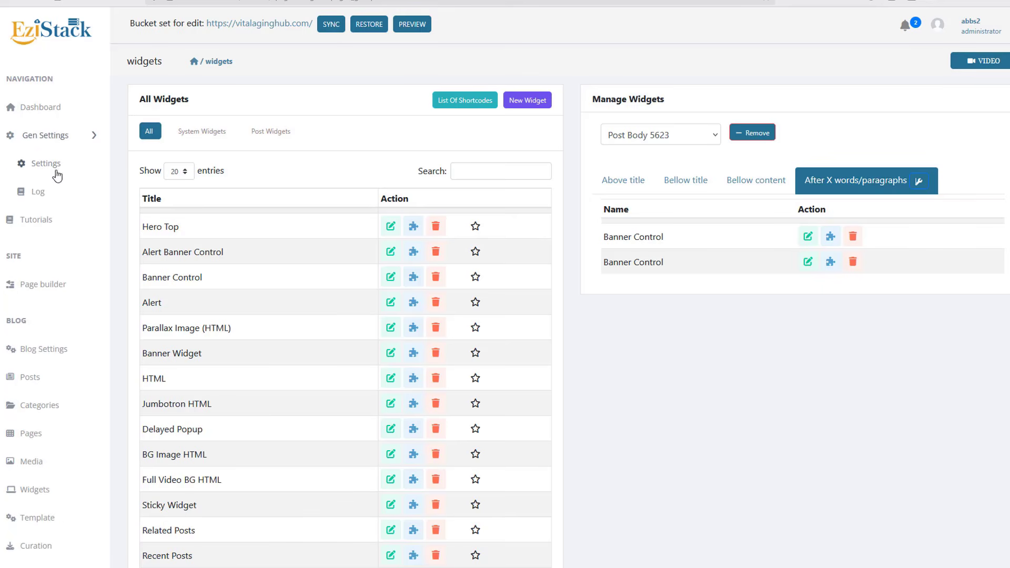
left_click(53, 166)
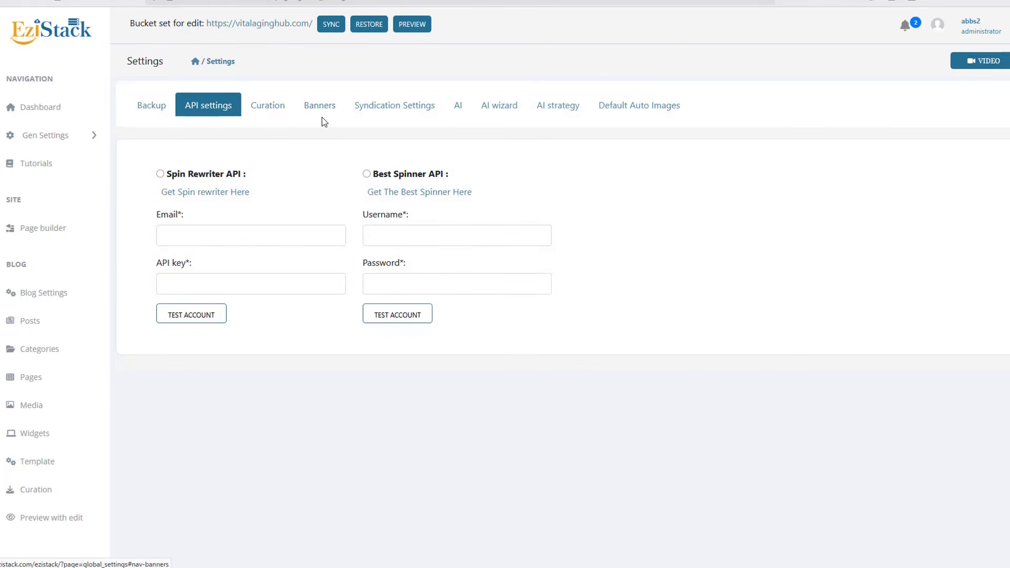
left_click(322, 117)
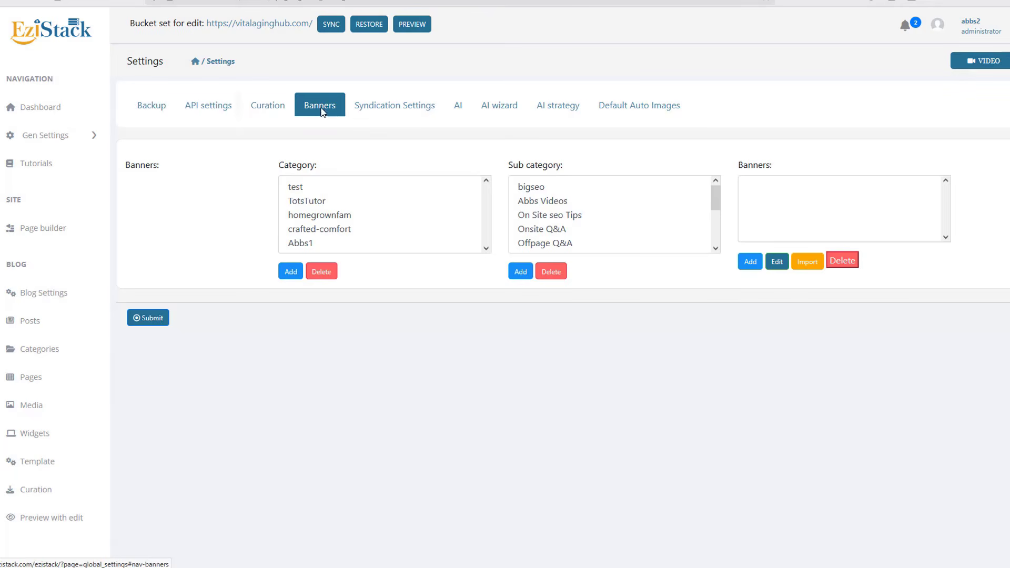
left_click(345, 246)
left_click(549, 201)
left_click(547, 215)
left_click(545, 230)
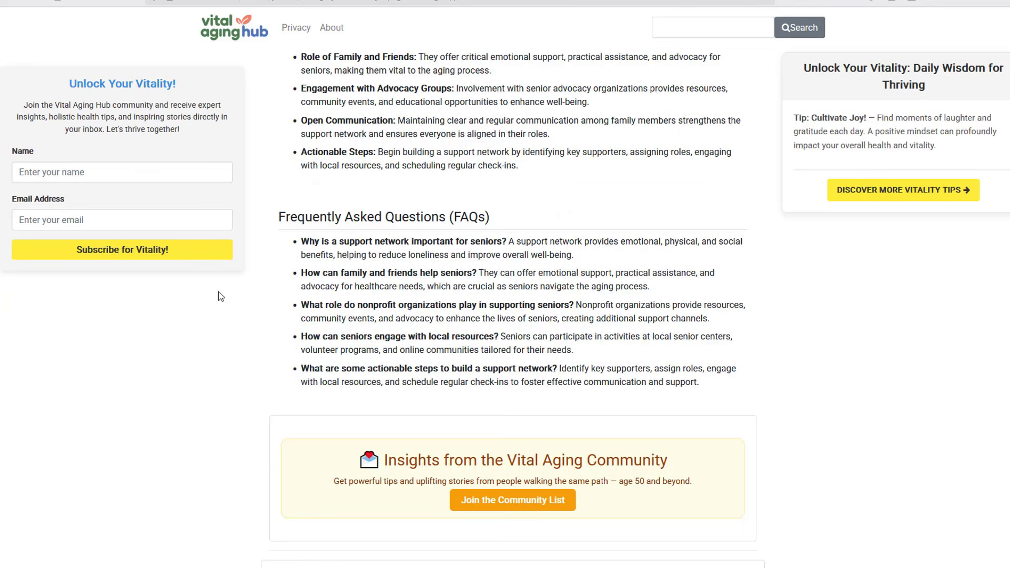
Return to the previewed Community post and review it from the banner below its content back up to the Key Benefits section.
scroll(219, 292, "down", 3)
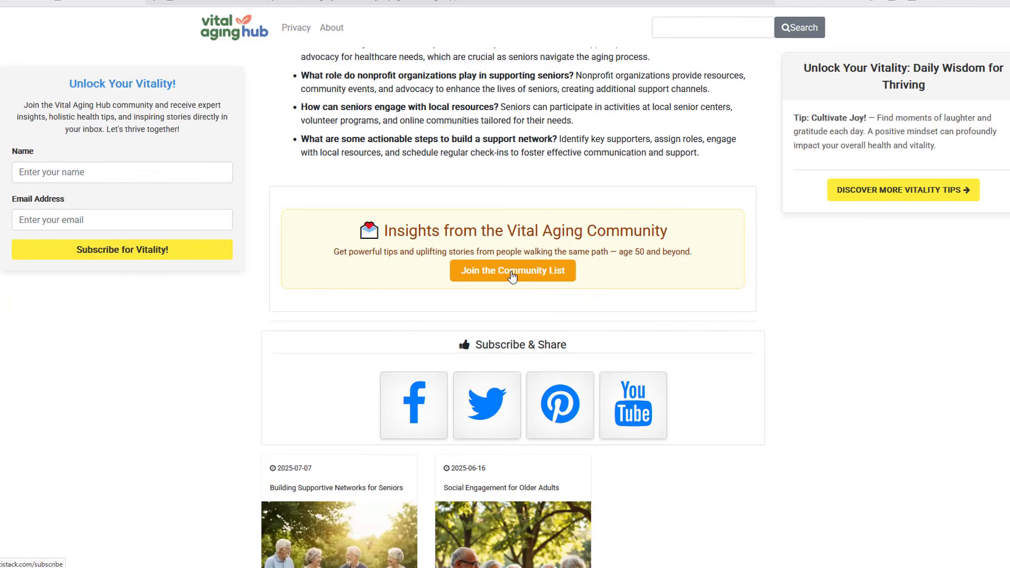
scroll(331, 279, "up", 10)
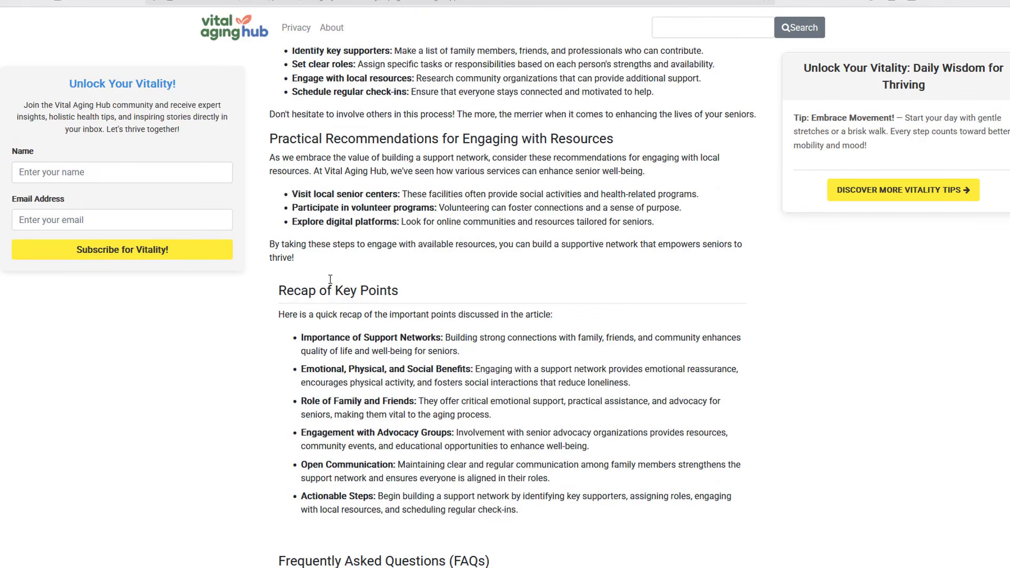
scroll(396, 341, "up", 15)
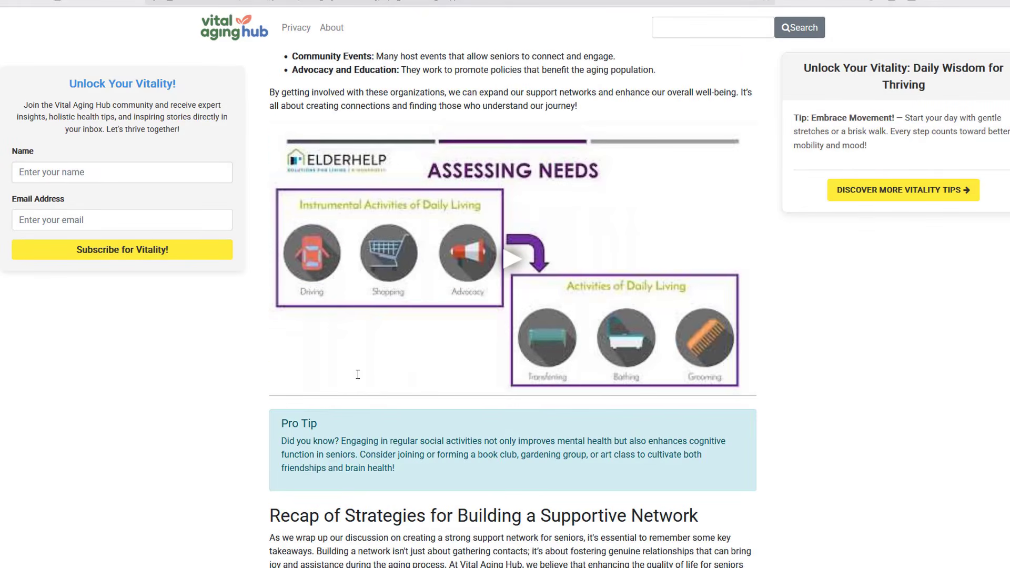
scroll(342, 383, "up", 5)
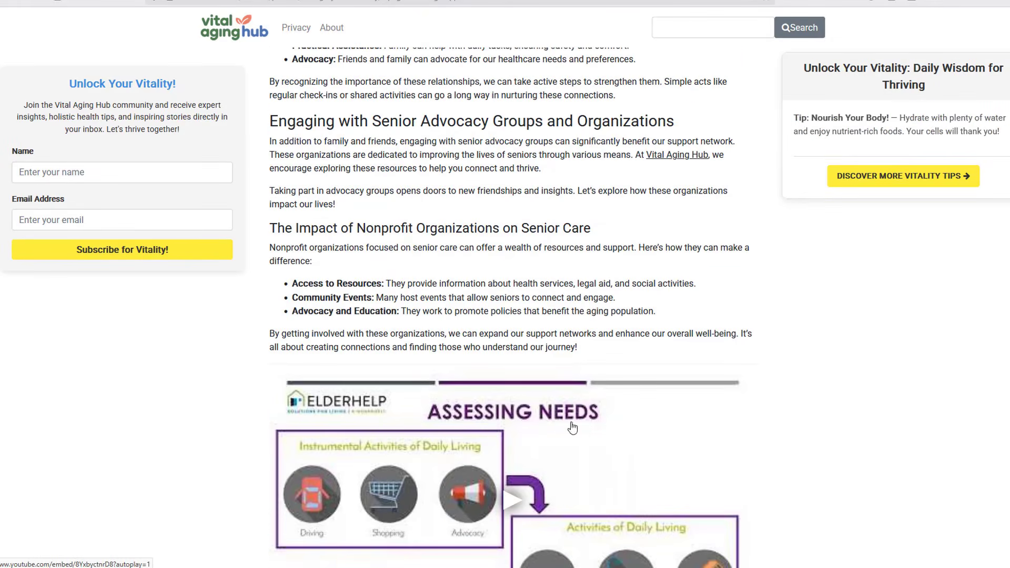
scroll(387, 385, "up", 9)
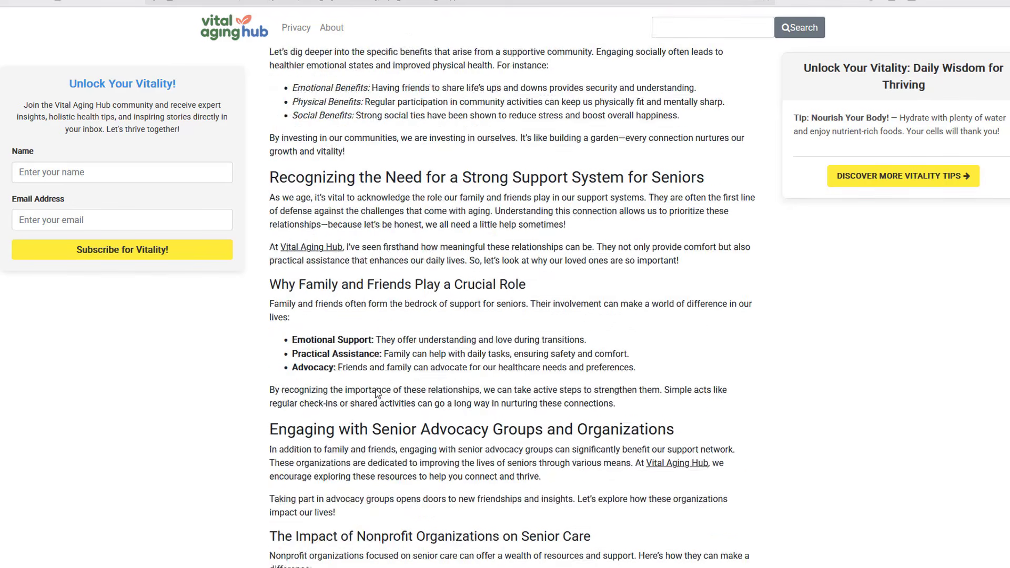
scroll(375, 392, "up", 15)
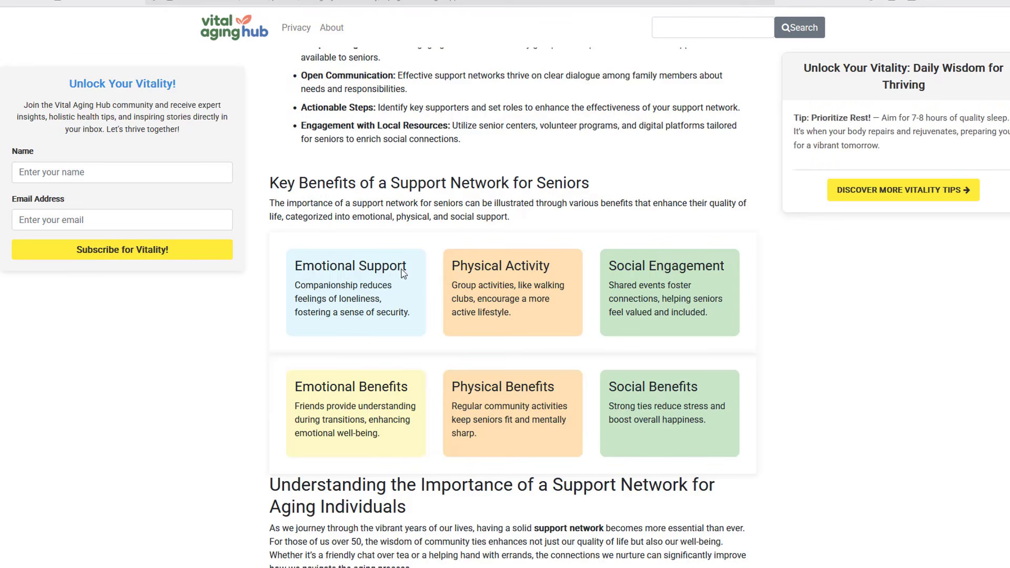